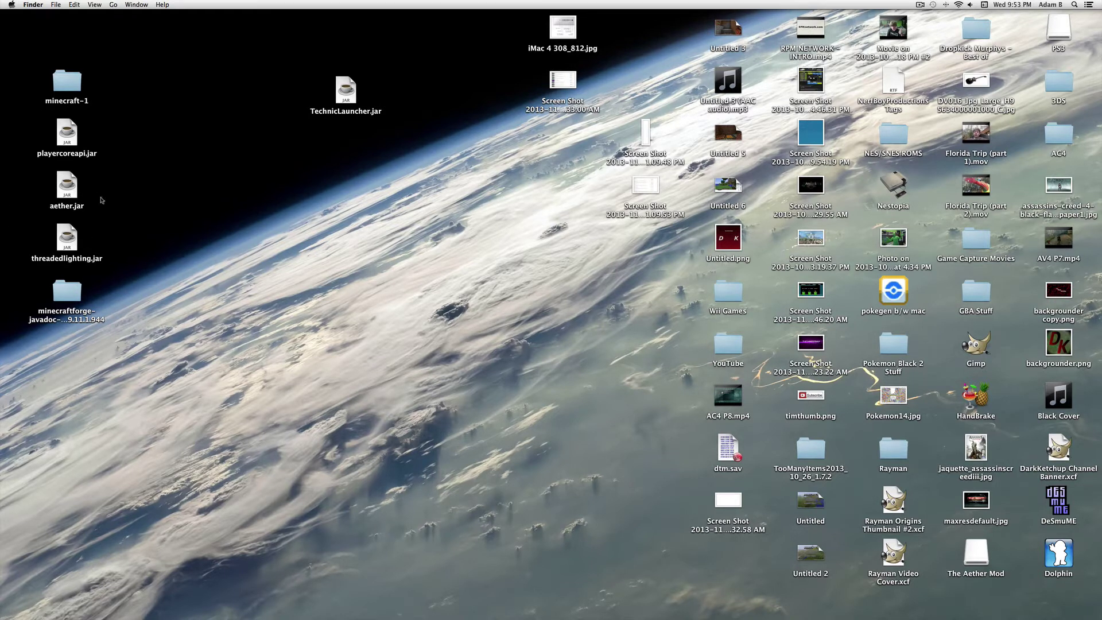
# - Open the minecraft-1 folder on the desktop to check its contents, and close it
pyautogui.doubleClick(71, 95)
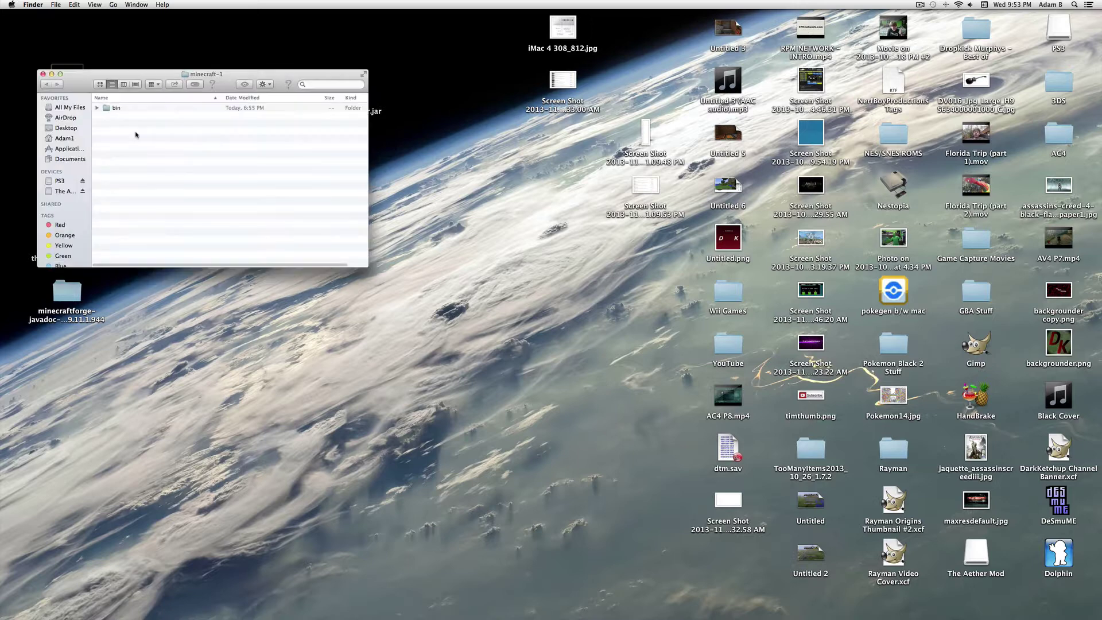
pyautogui.click(42, 74)
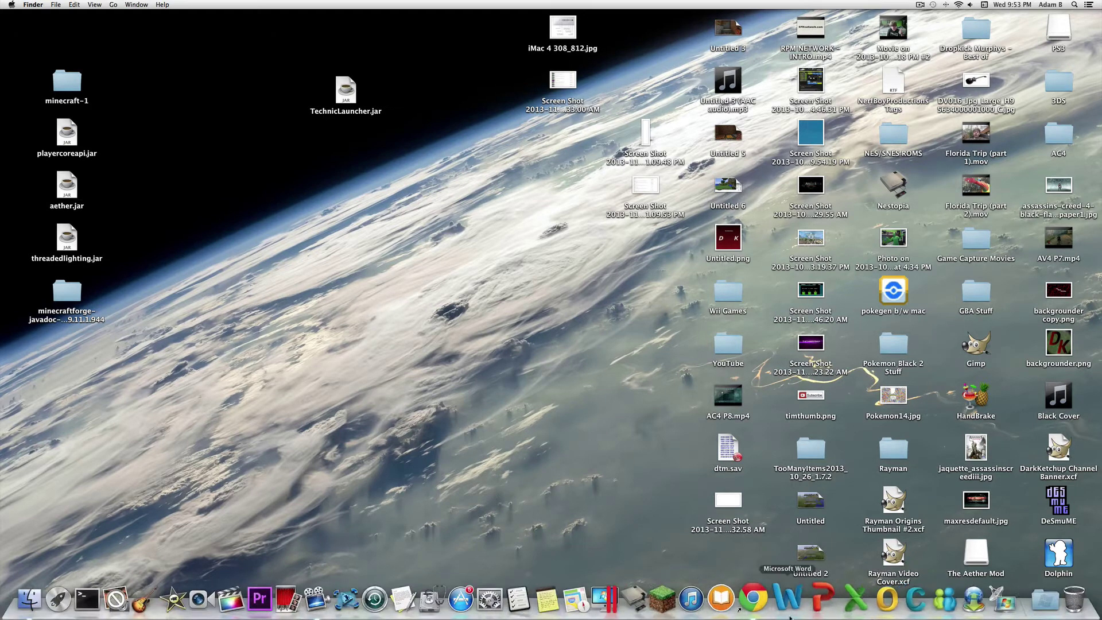
# - Switch to Chrome, view the Technic Launcher download page with its Mac download option, and minimize the browser
pyautogui.click(723, 603)
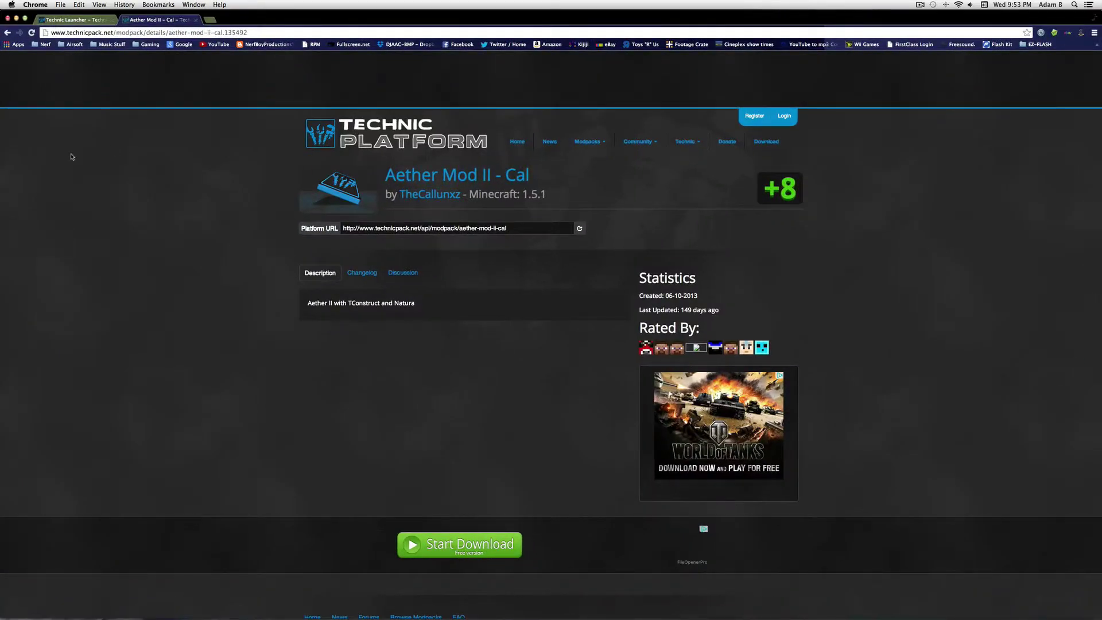
pyautogui.click(62, 21)
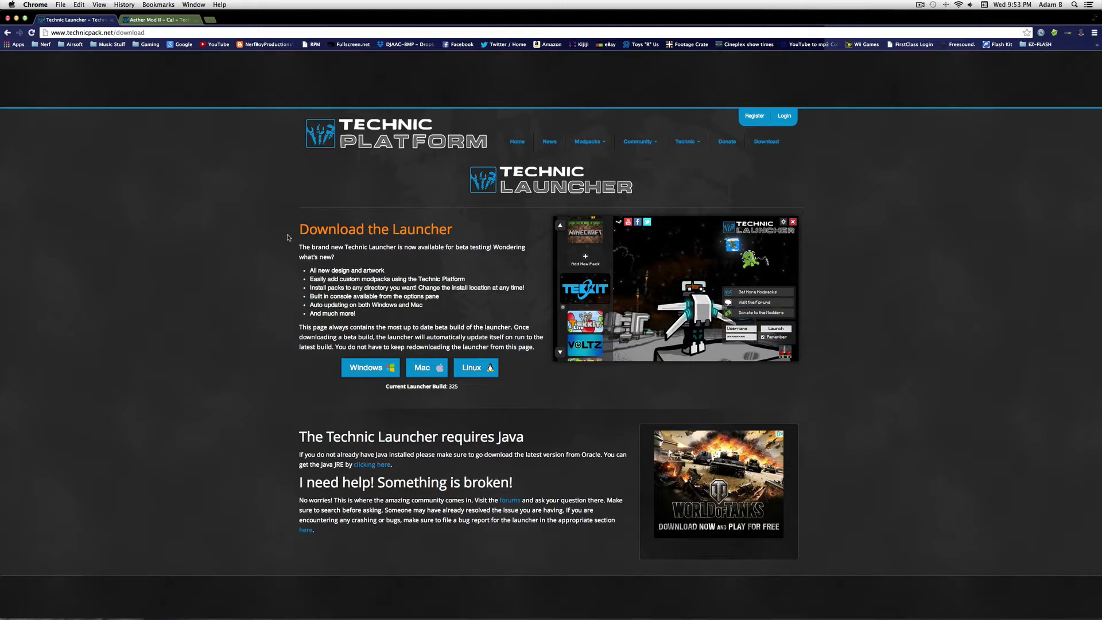
pyautogui.moveTo(288, 237); pyautogui.dragTo(251, 232)
pyautogui.click(253, 233)
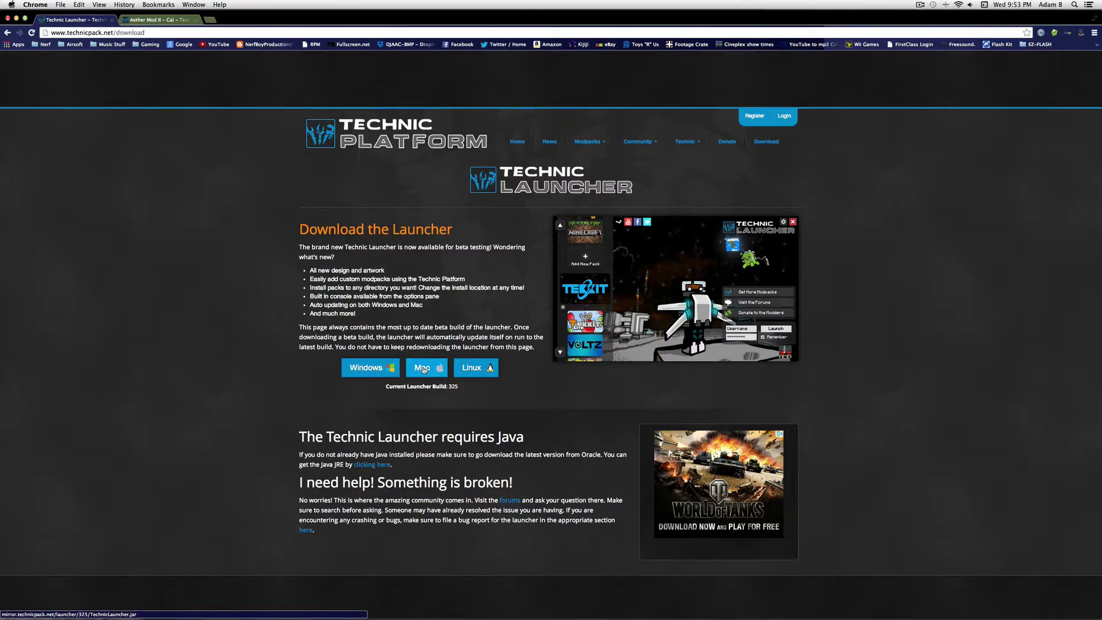
pyautogui.click(16, 18)
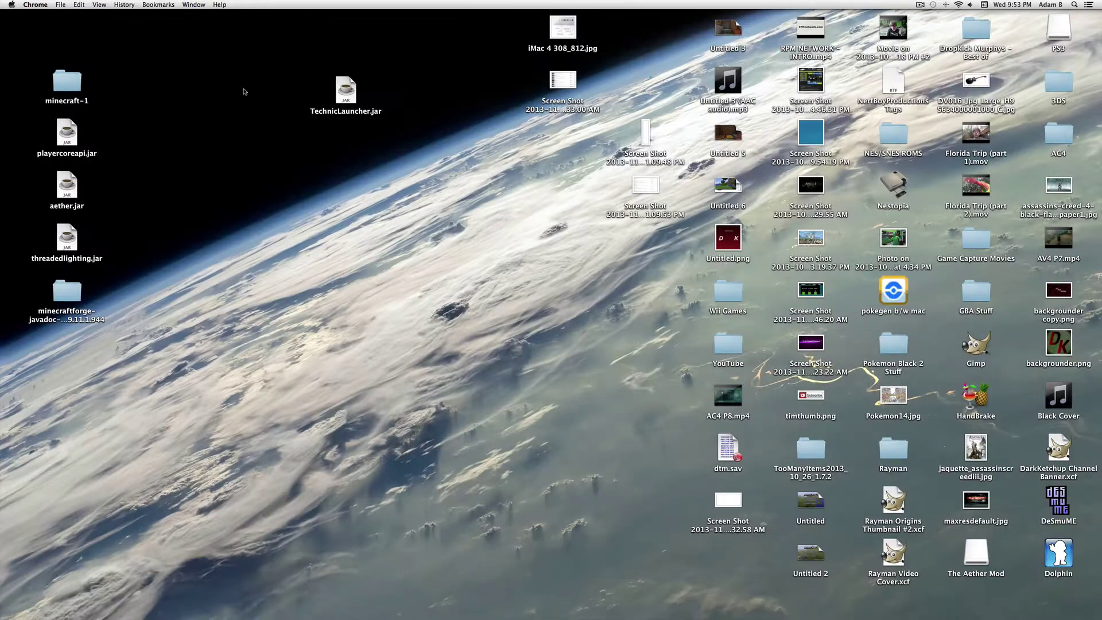
pyautogui.moveTo(353, 92)
pyautogui.mouseDown()
pyautogui.moveTo(310, 167)
pyautogui.moveTo(304, 144)
pyautogui.moveTo(342, 92)
pyautogui.moveTo(458, 305)
pyautogui.moveTo(278, 24)
pyautogui.moveTo(341, 92)
pyautogui.mouseUp()
pyautogui.click(342, 92)
pyautogui.click(378, 78)
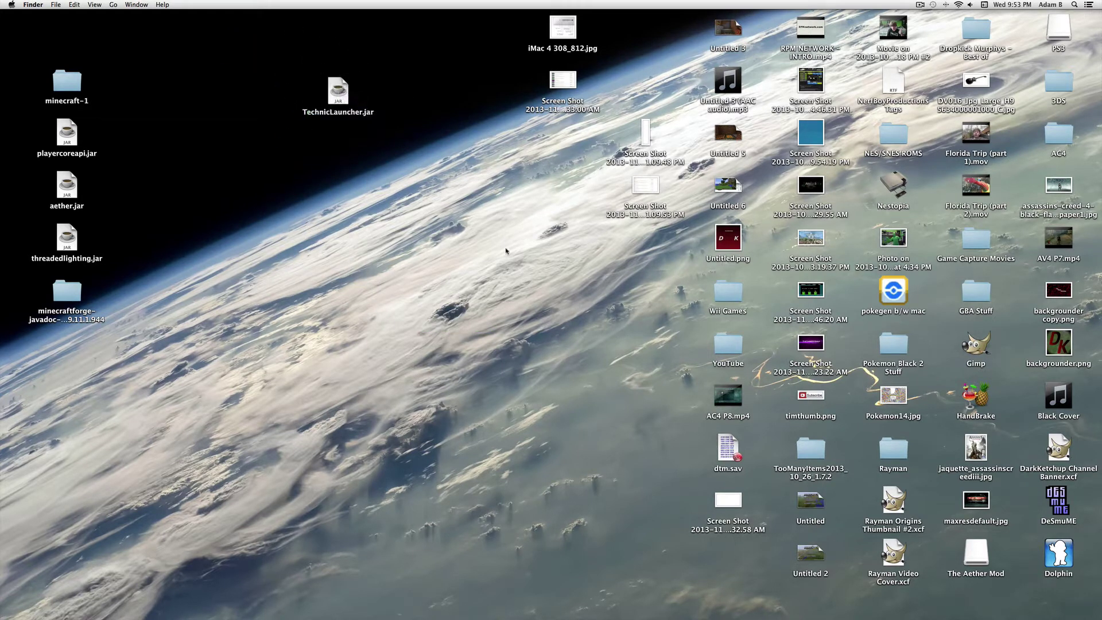
pyautogui.moveTo(283, 132); pyautogui.dragTo(389, 41)
pyautogui.click(390, 61)
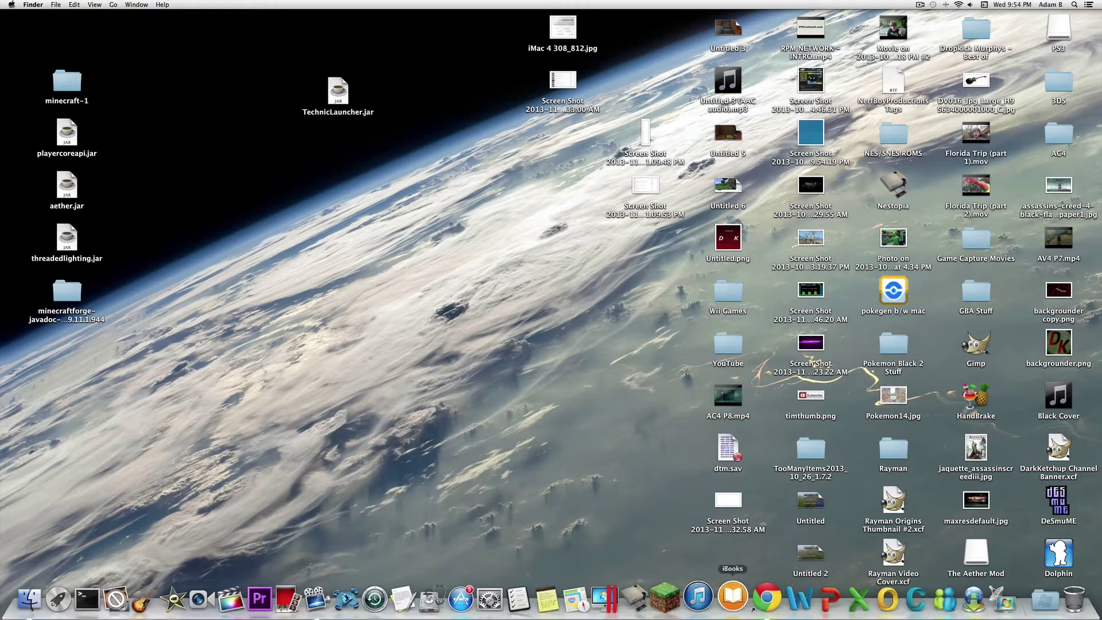
pyautogui.click(792, 597)
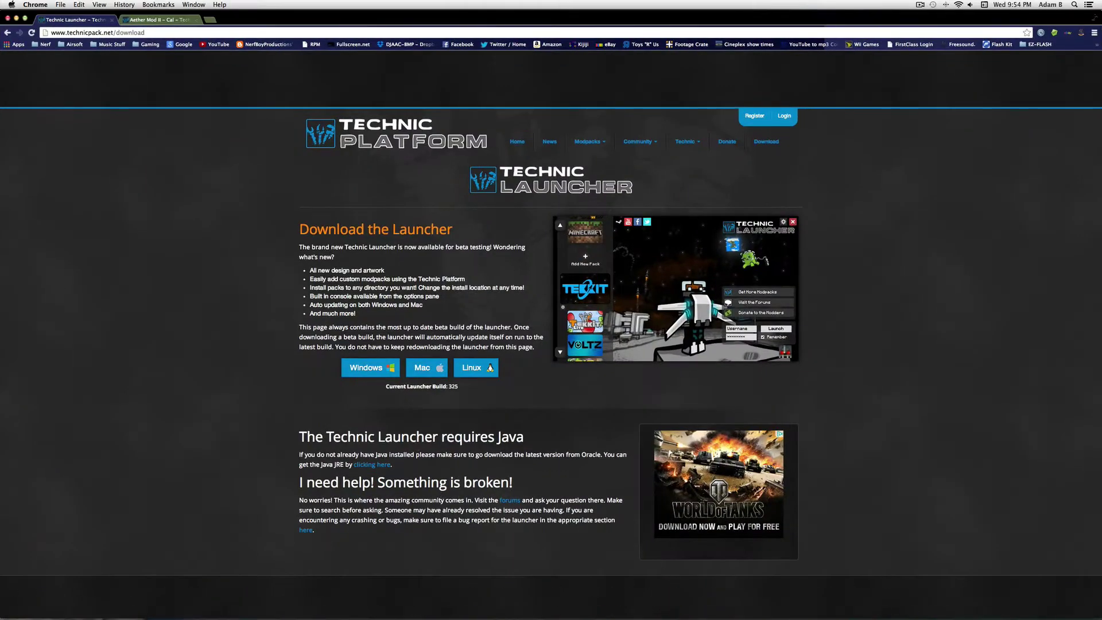
pyautogui.click(16, 19)
# - Launch TechnicLauncher.jar from the desktop
pyautogui.click(336, 91)
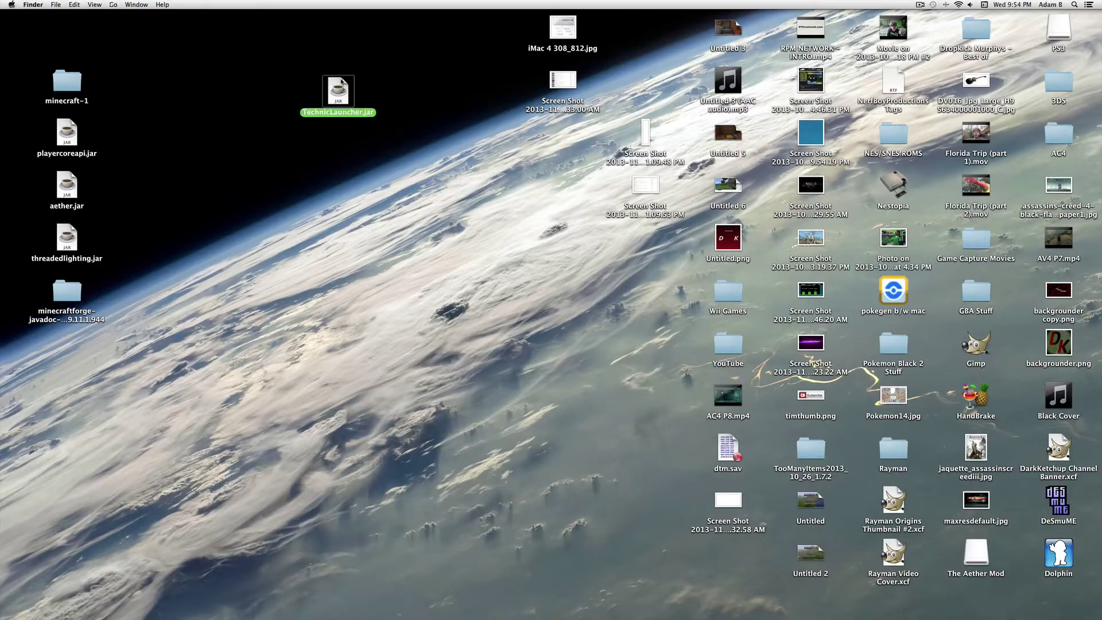
pyautogui.doubleClick(334, 90)
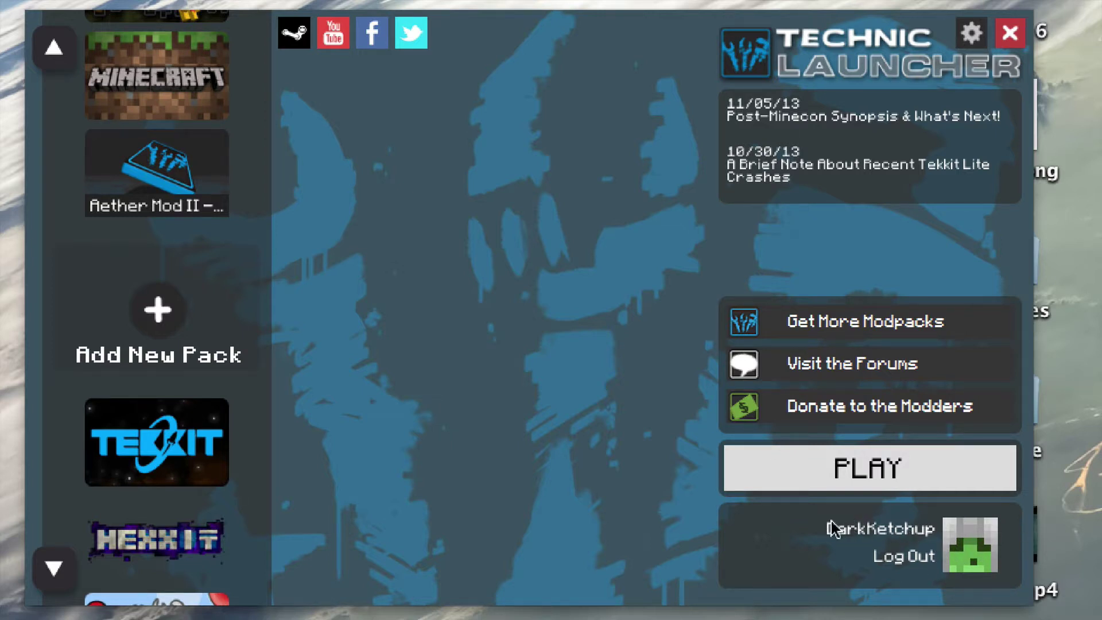
# - Browse the launcher's modpacks one by one, from Tekkit through to Aether Mod II - Cal
pyautogui.click(117, 444)
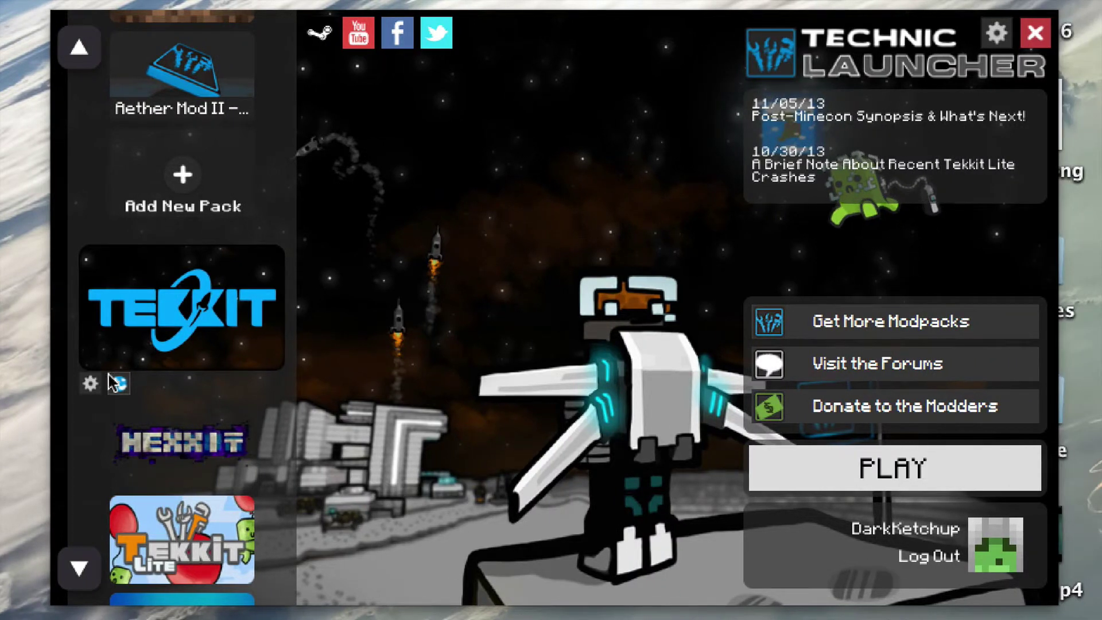
pyautogui.click(203, 442)
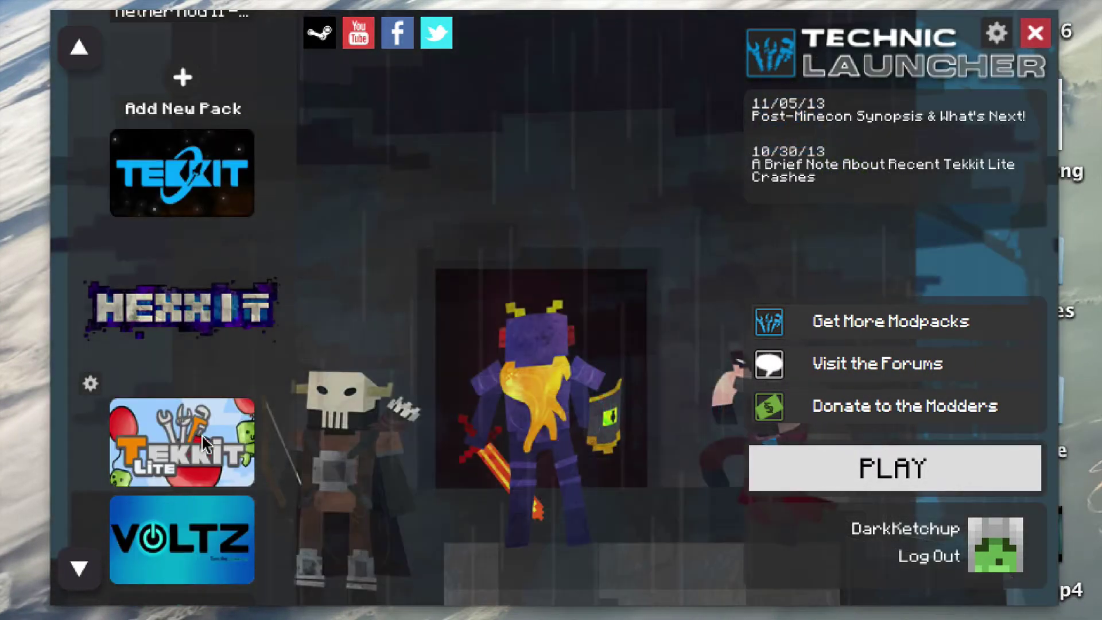
pyautogui.click(196, 445)
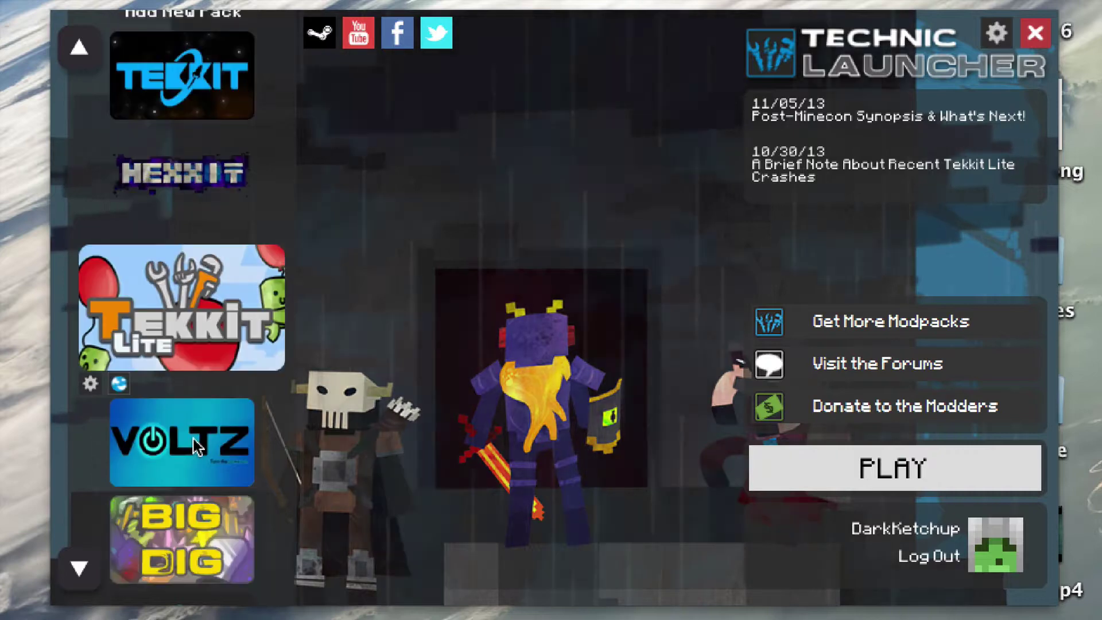
pyautogui.click(190, 434)
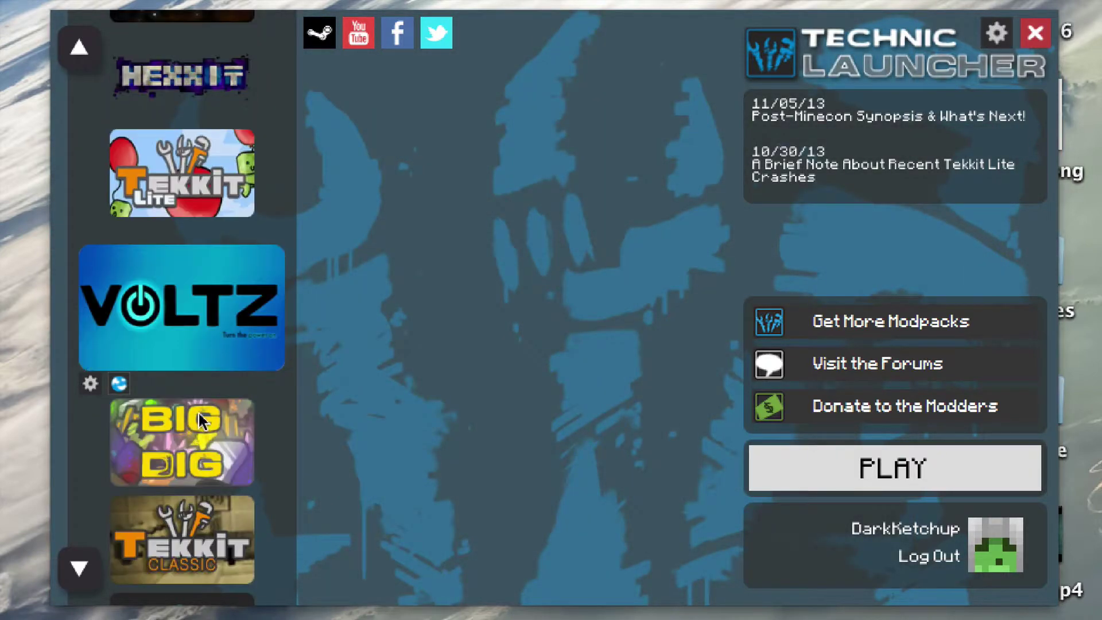
pyautogui.click(196, 456)
pyautogui.click(195, 453)
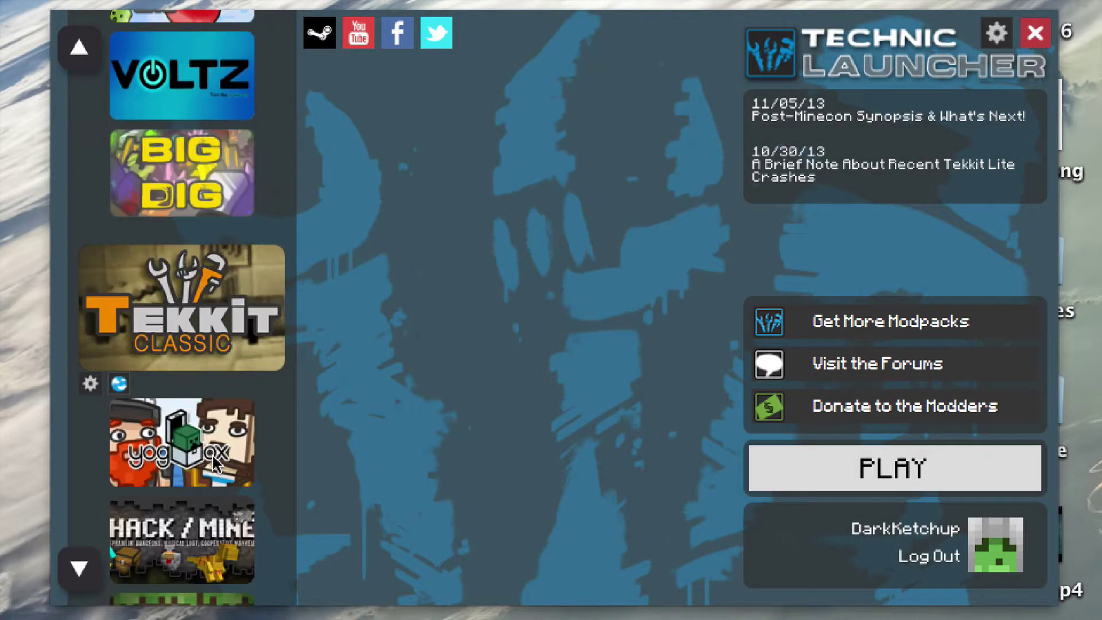
pyautogui.click(205, 459)
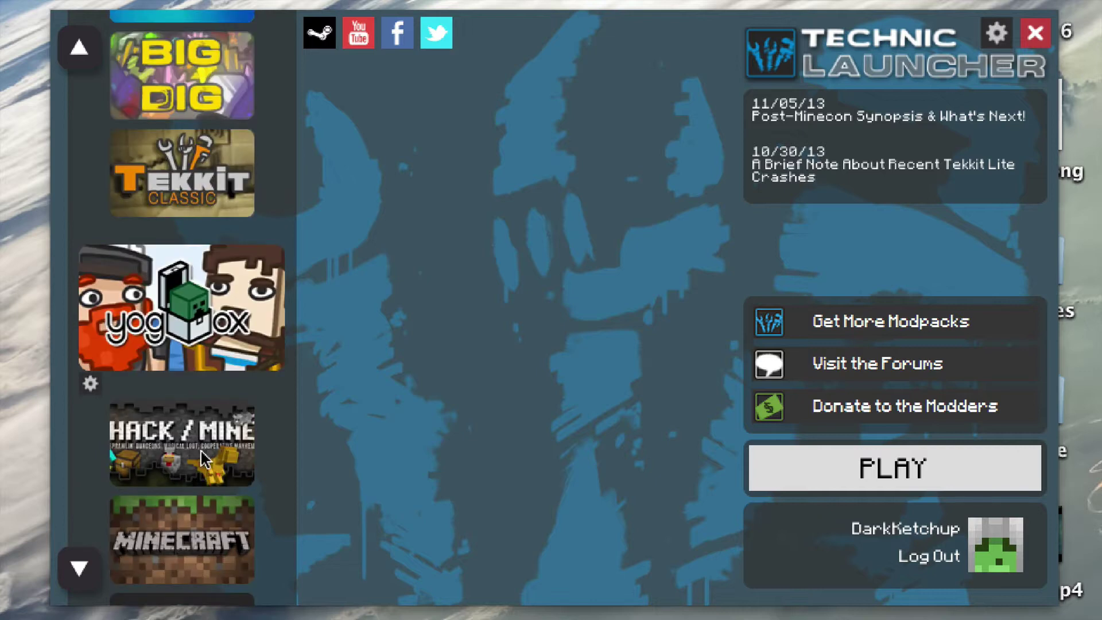
pyautogui.click(198, 456)
pyautogui.click(197, 458)
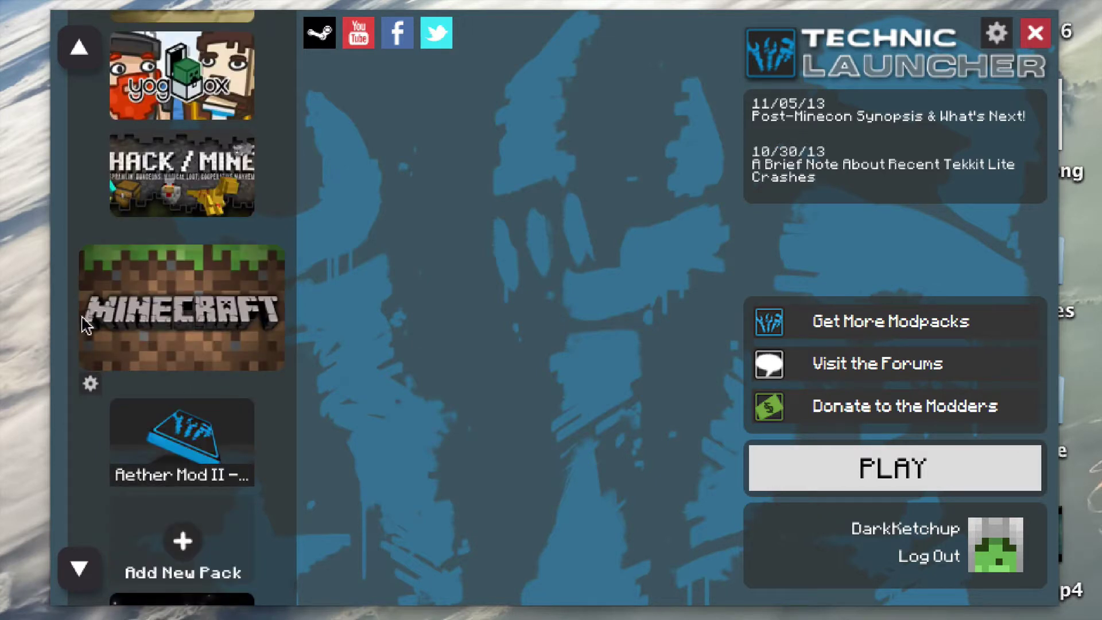
pyautogui.click(177, 415)
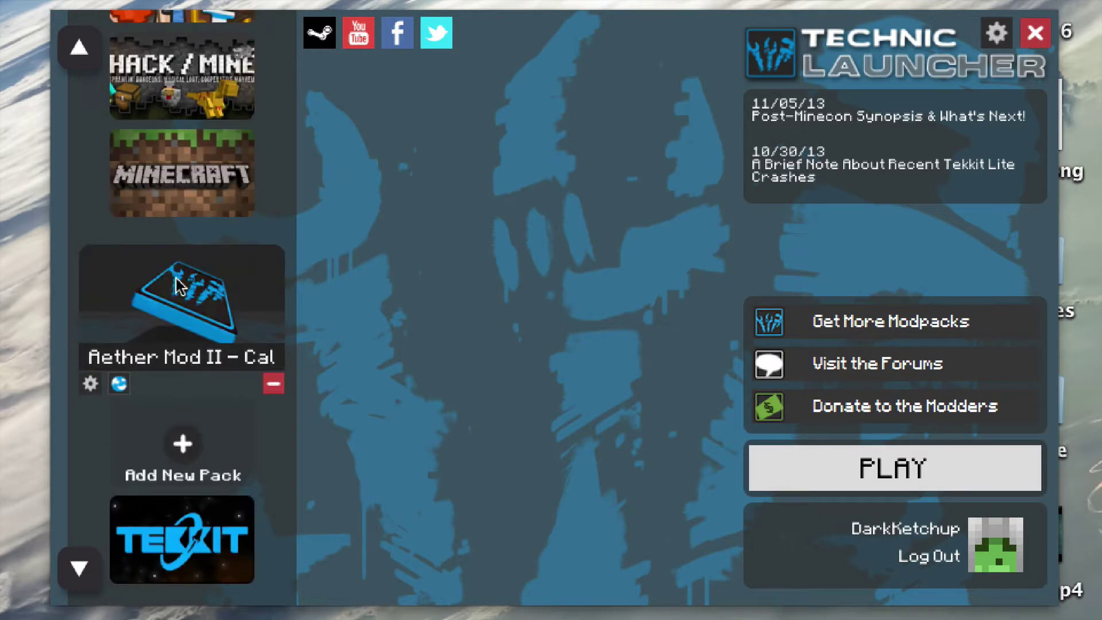
# - Remove the installed Aether Mod II - Cal modpack and all its files from the launcher
pyautogui.click(164, 189)
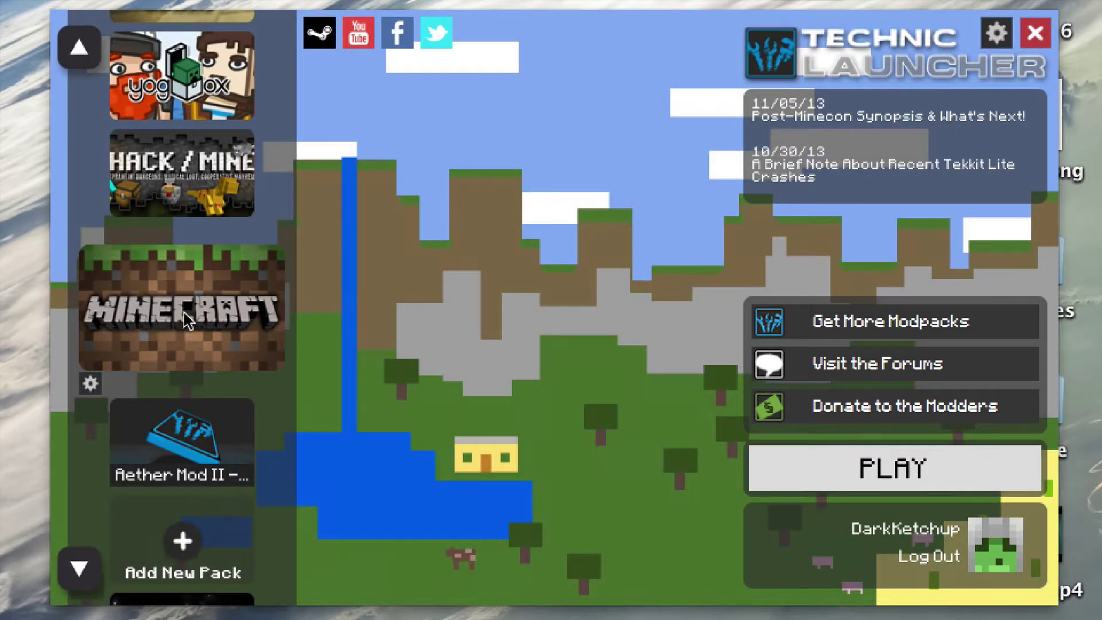
pyautogui.click(201, 418)
pyautogui.click(272, 383)
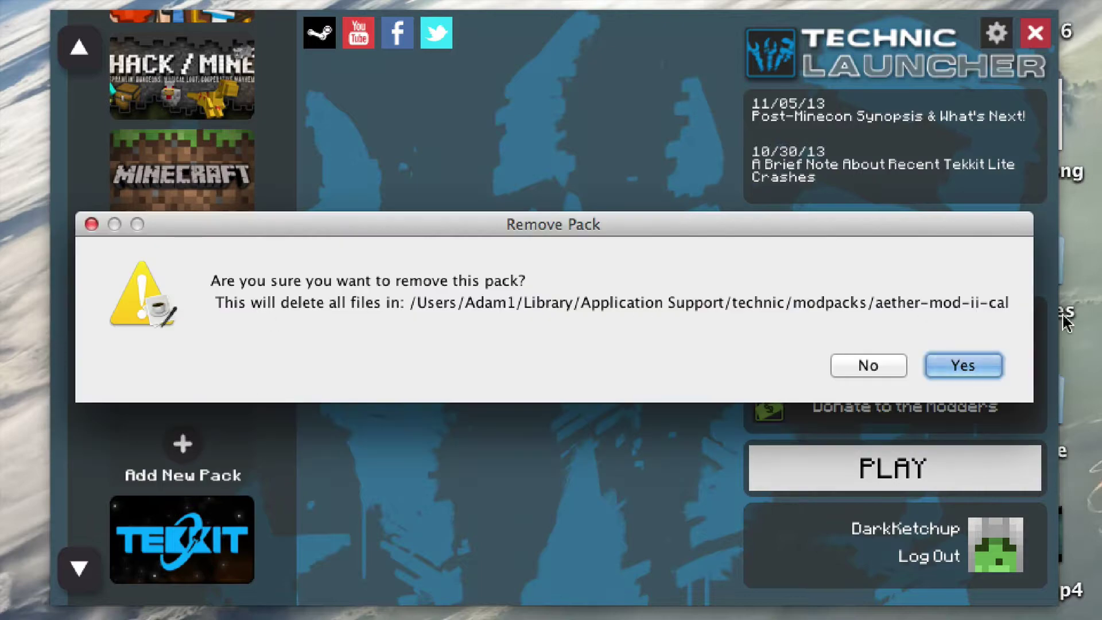
pyautogui.click(976, 367)
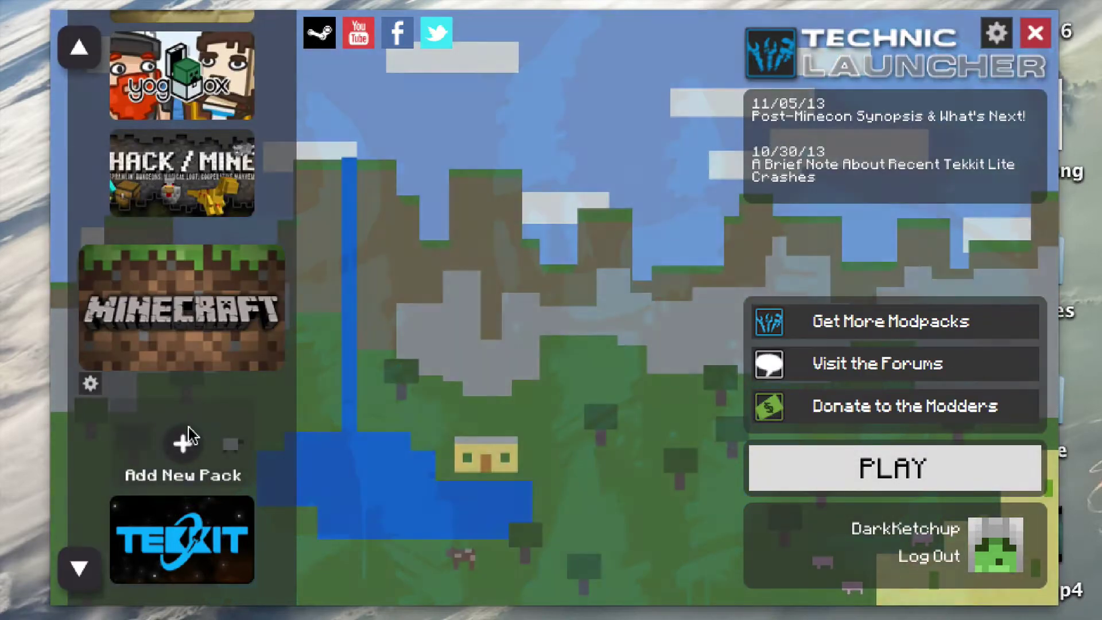
# - Cycle upward through the launcher's modpack list to review the packs around Tekkit, Tekkit Lite and Hexxit
pyautogui.click(182, 540)
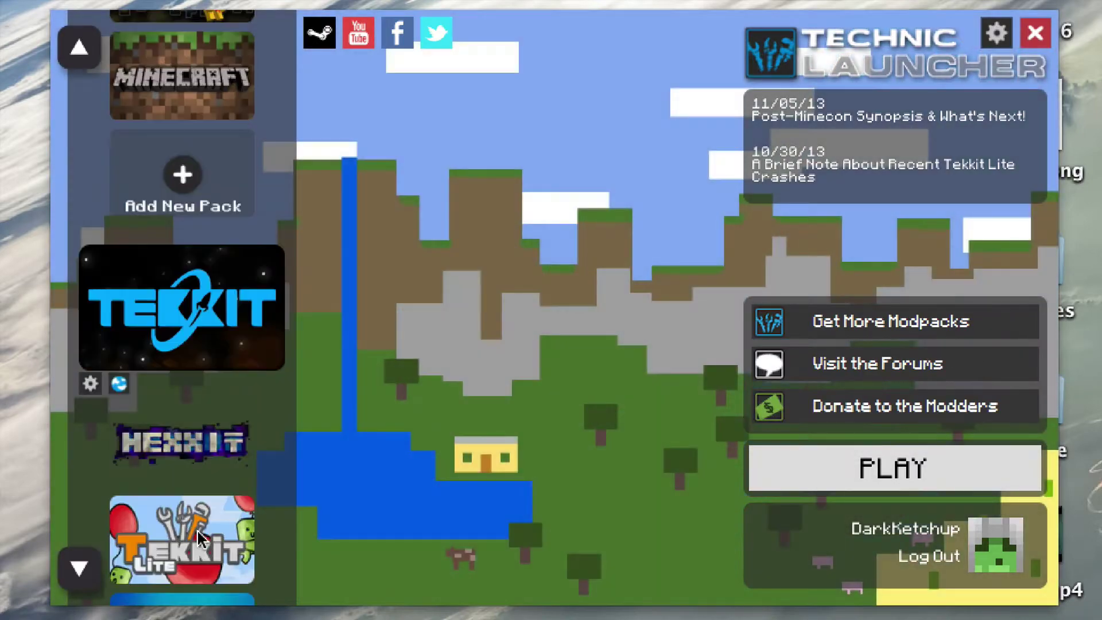
pyautogui.click(182, 545)
pyautogui.click(212, 108)
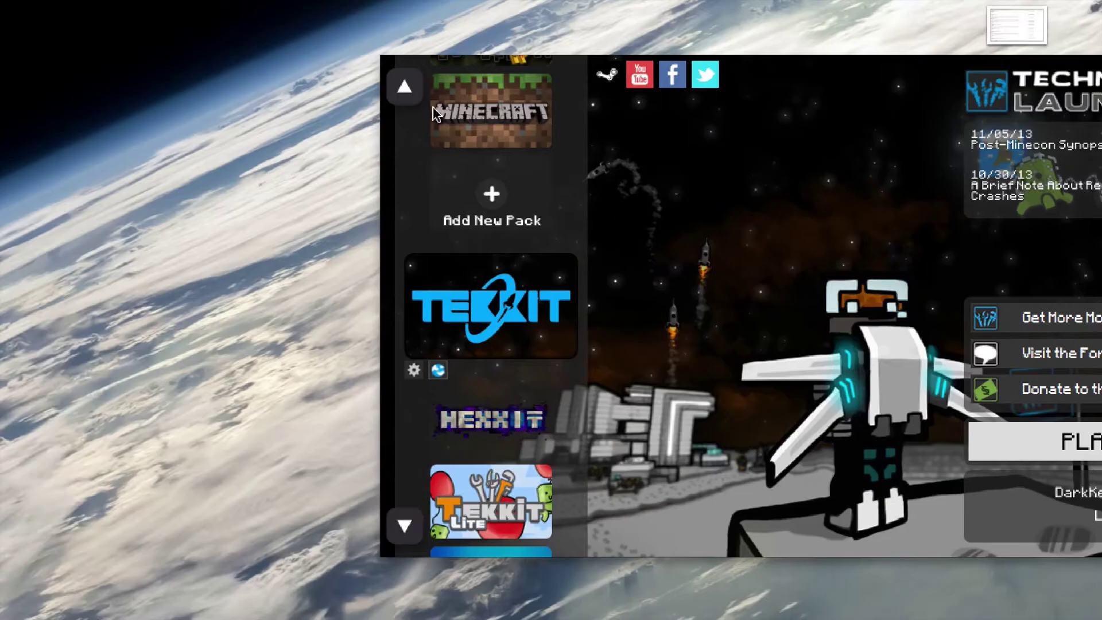
pyautogui.click(142, 85)
pyautogui.click(142, 84)
pyautogui.click(142, 83)
pyautogui.click(142, 83)
pyautogui.click(408, 86)
pyautogui.click(409, 86)
pyautogui.click(409, 86)
pyautogui.click(409, 86)
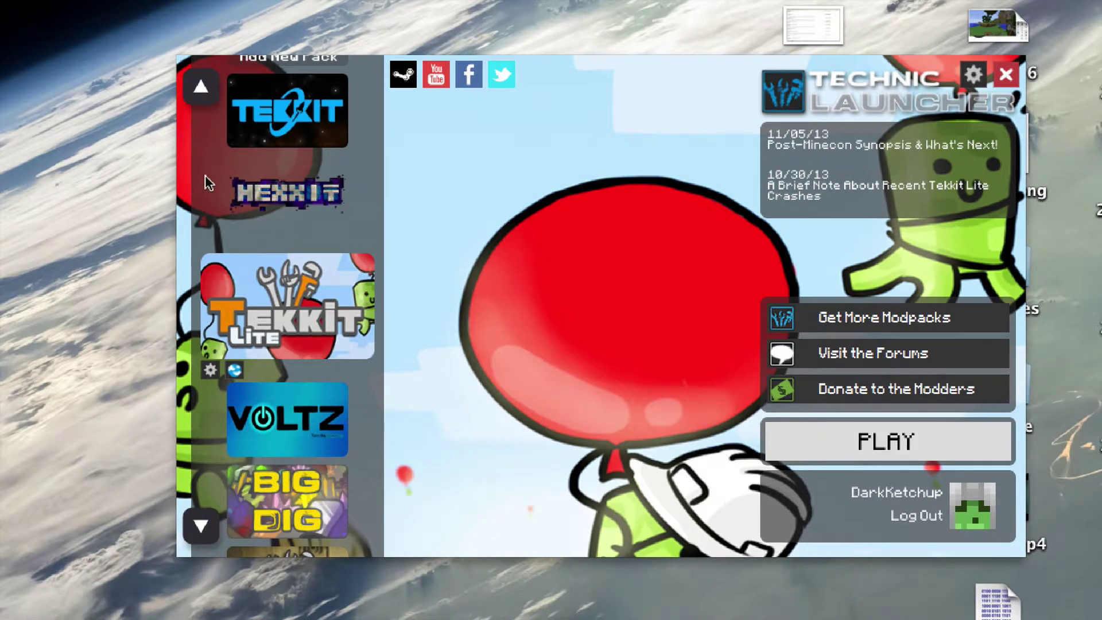
pyautogui.click(201, 87)
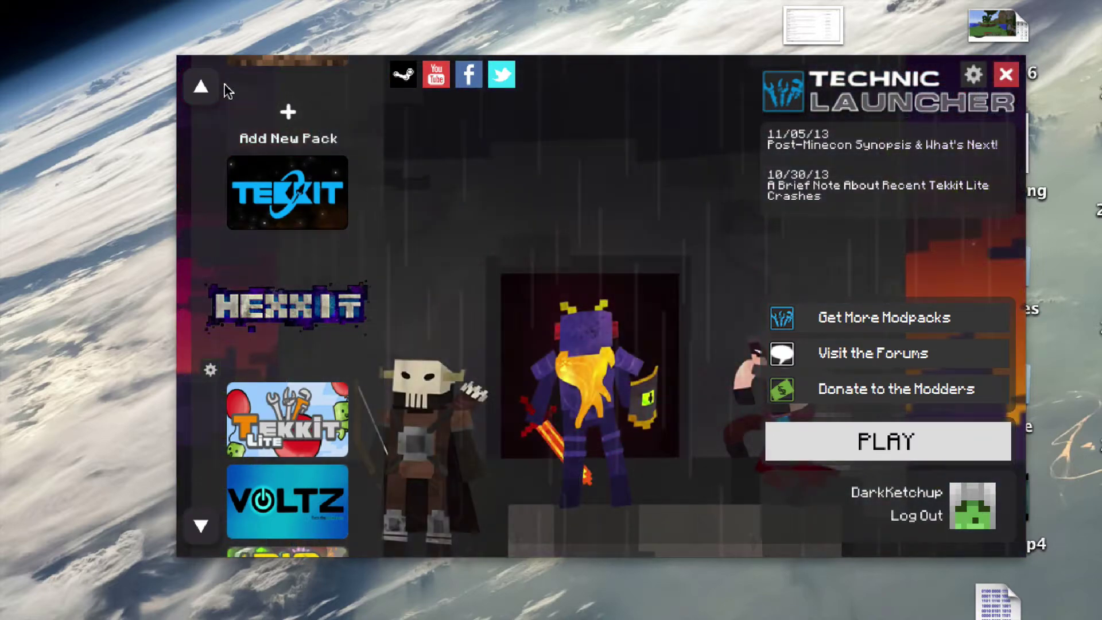
pyautogui.click(199, 91)
# - Open the Add New Pack dialog to view its Platform URL field, and close it
pyautogui.click(303, 205)
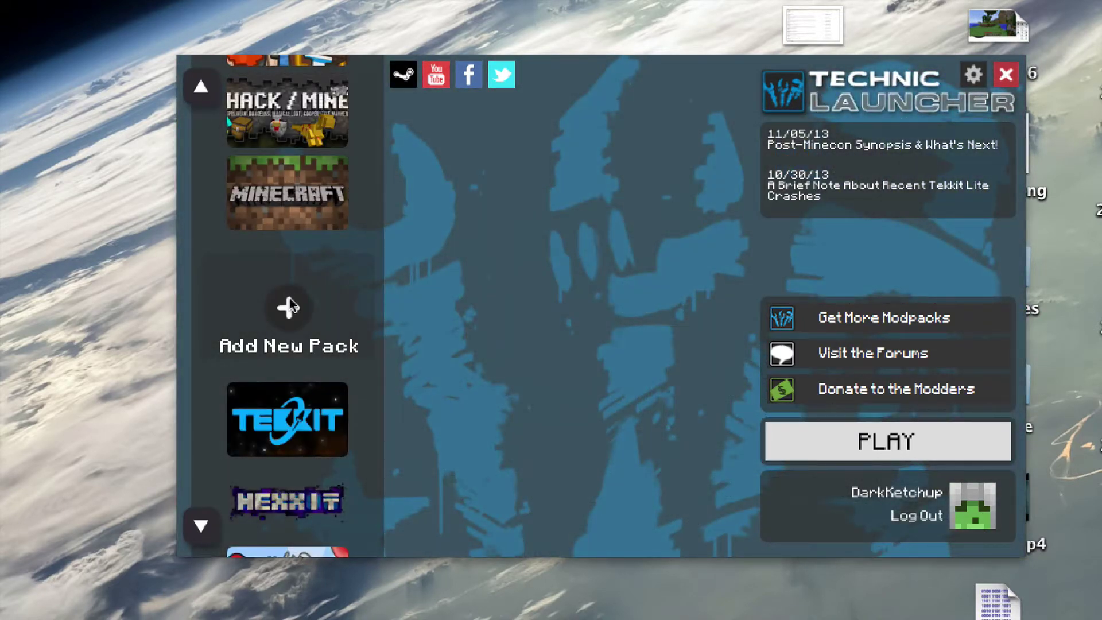
pyautogui.click(290, 311)
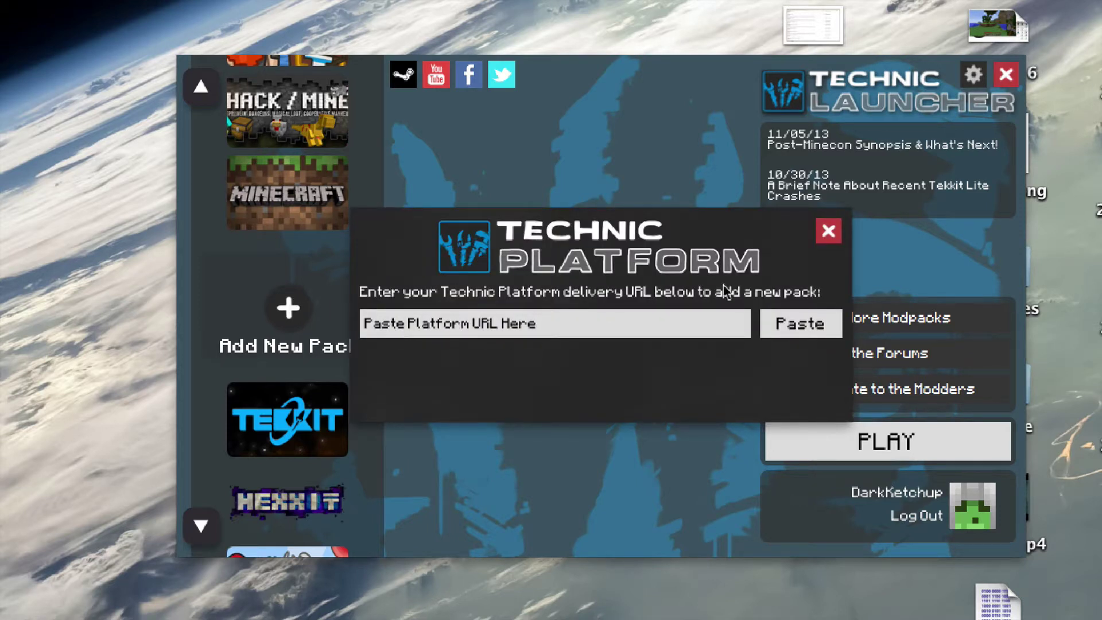
pyautogui.click(829, 231)
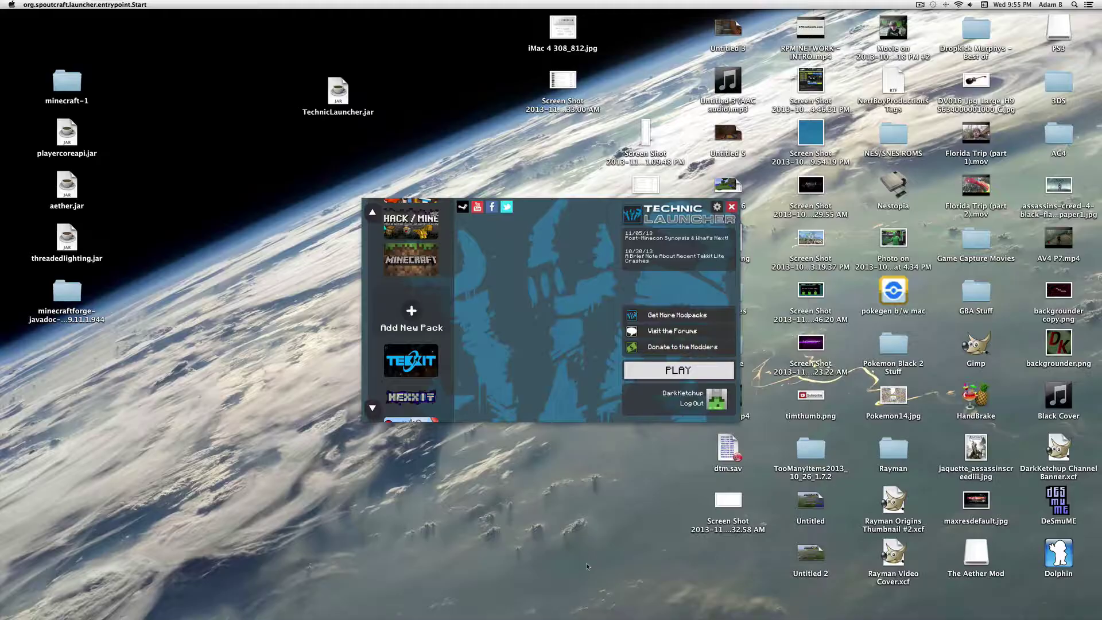
# - Switch to Chrome, copy the Platform URL from the Aether Mod II - Cal page, and minimize the browser
pyautogui.moveTo(711, 618)
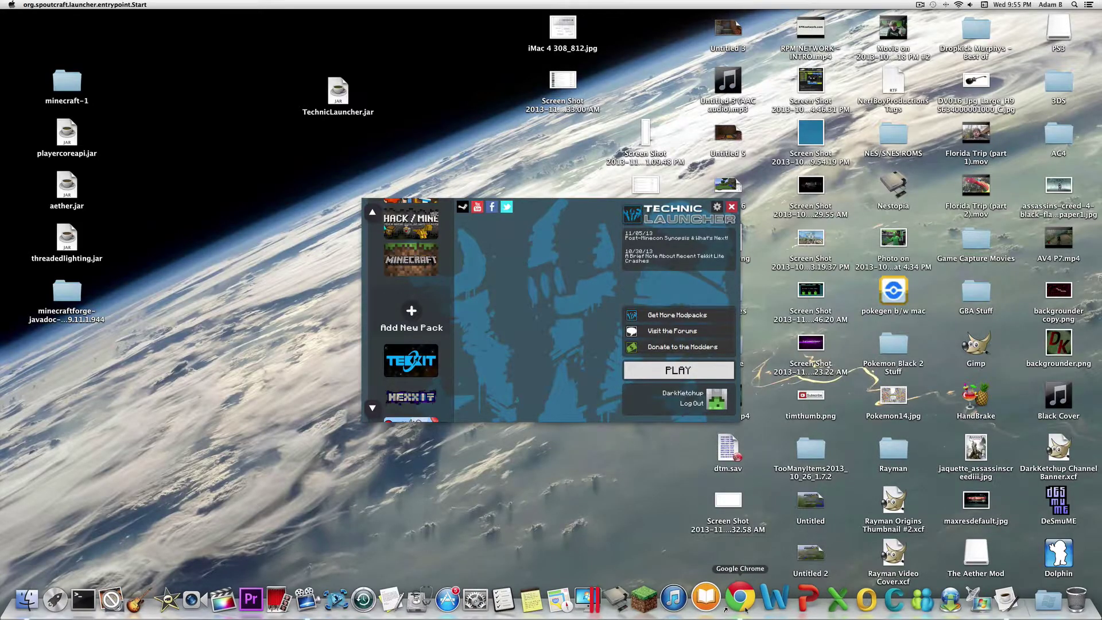
pyautogui.click(725, 609)
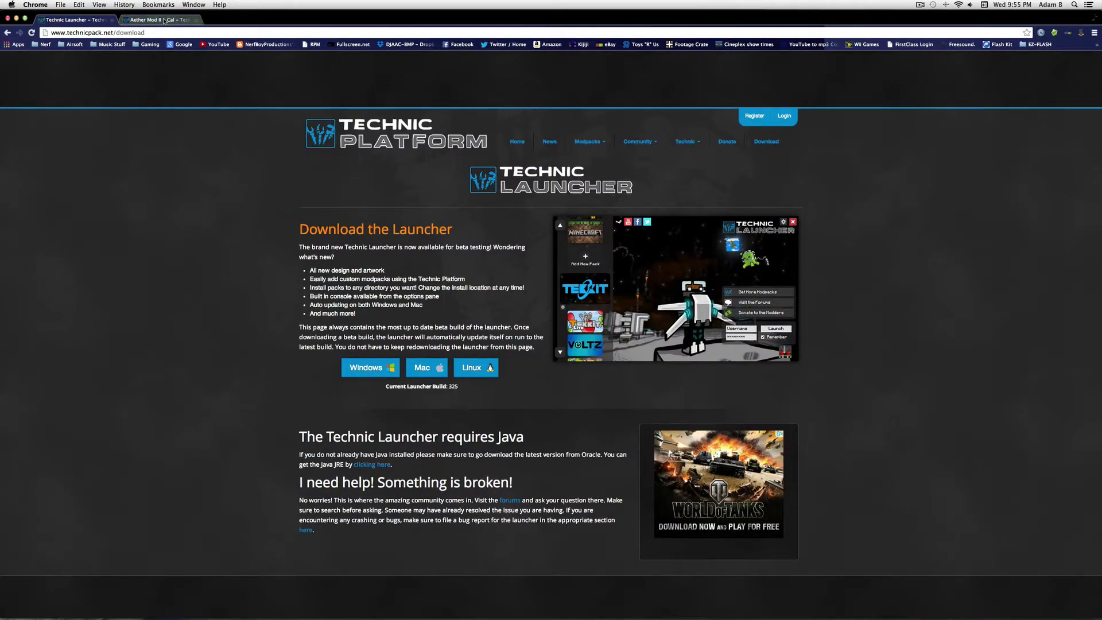
pyautogui.click(155, 19)
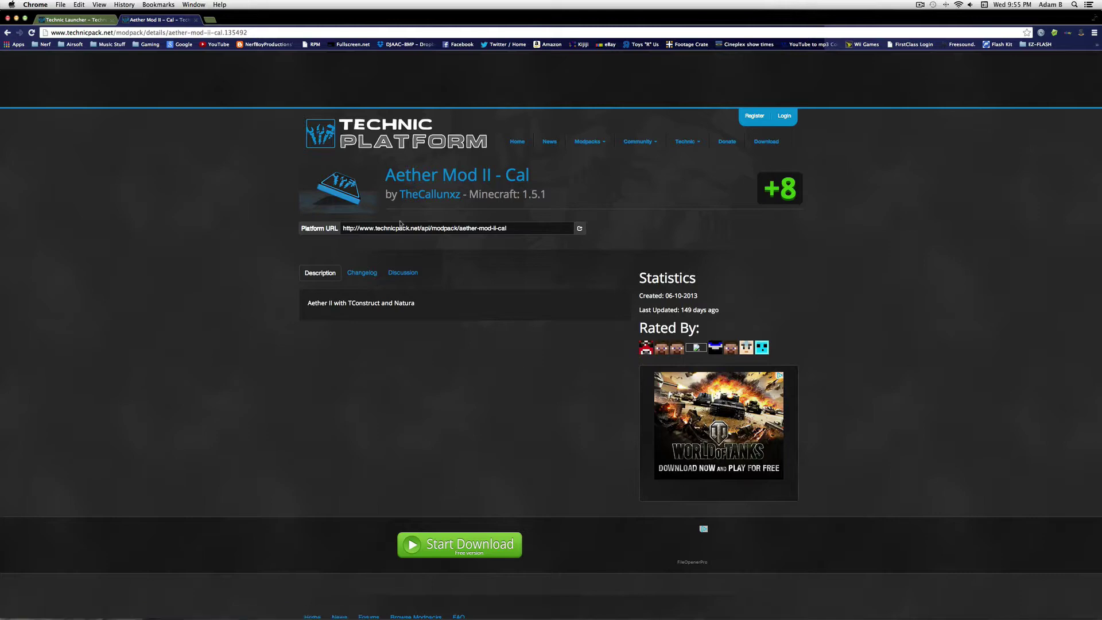
pyautogui.click(543, 228)
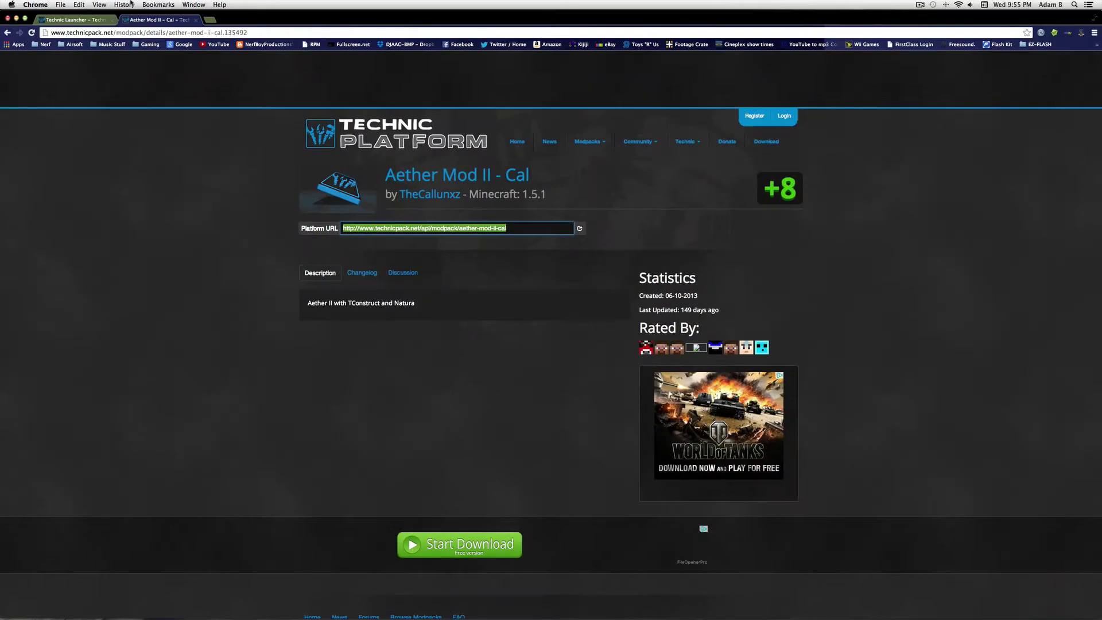
pyautogui.click(80, 5)
pyautogui.click(92, 47)
pyautogui.click(16, 19)
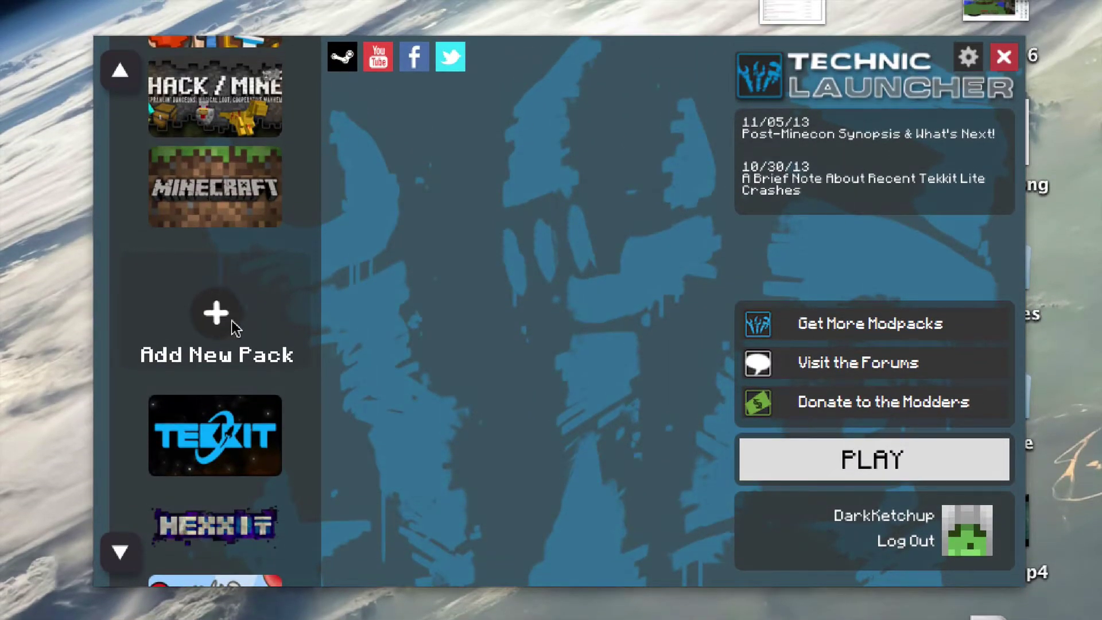
pyautogui.click(233, 323)
pyautogui.click(481, 329)
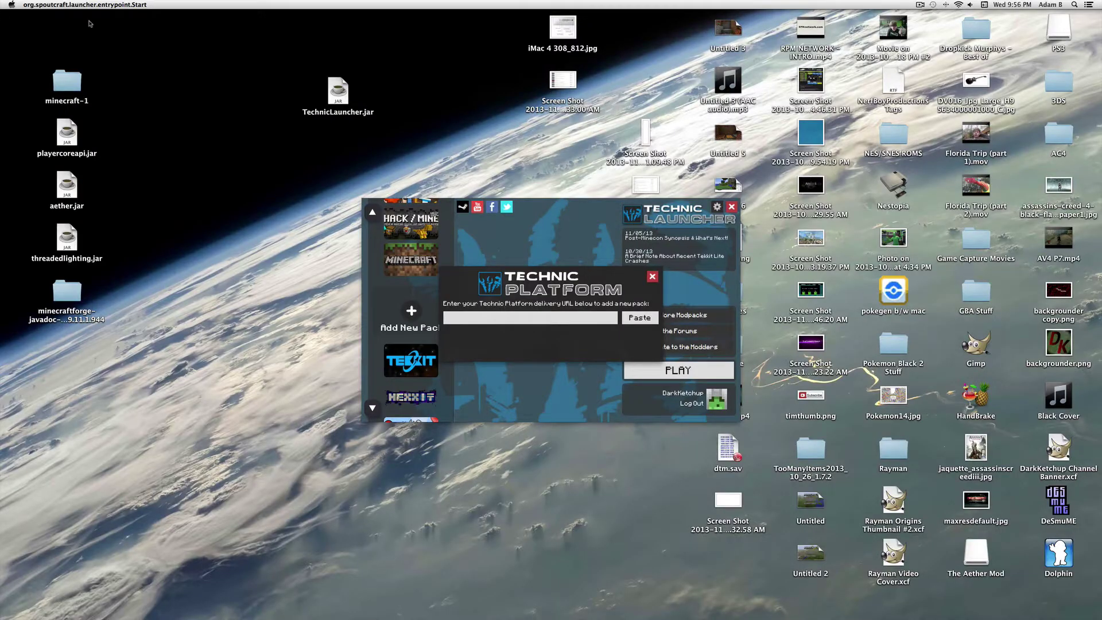
pyautogui.click(128, 68)
pyautogui.click(488, 317)
pyautogui.press('super+v')
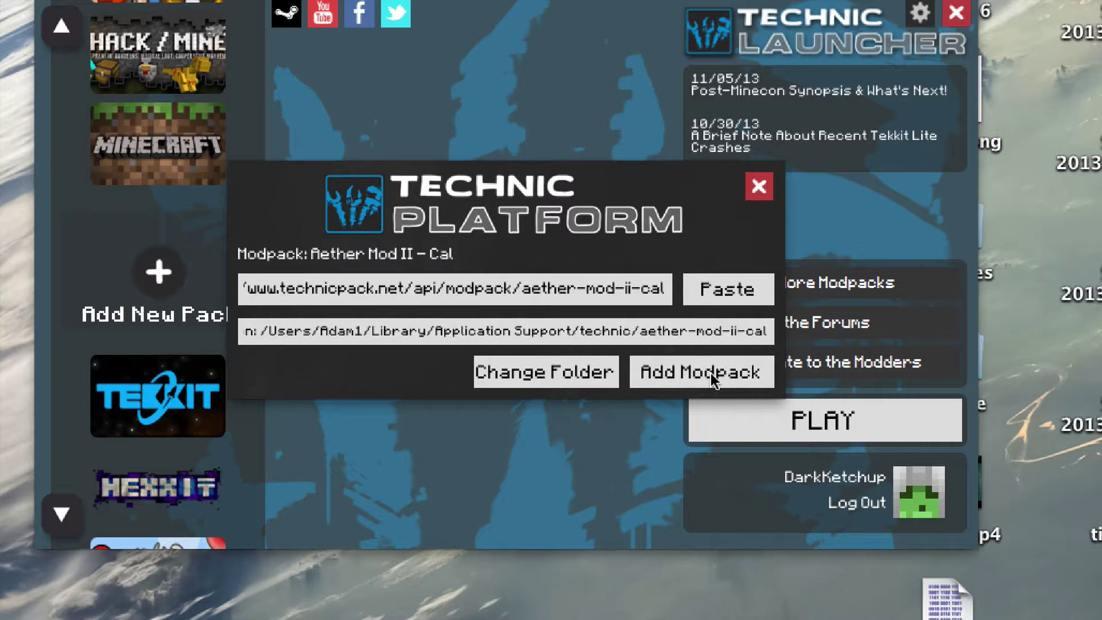
pyautogui.click(711, 379)
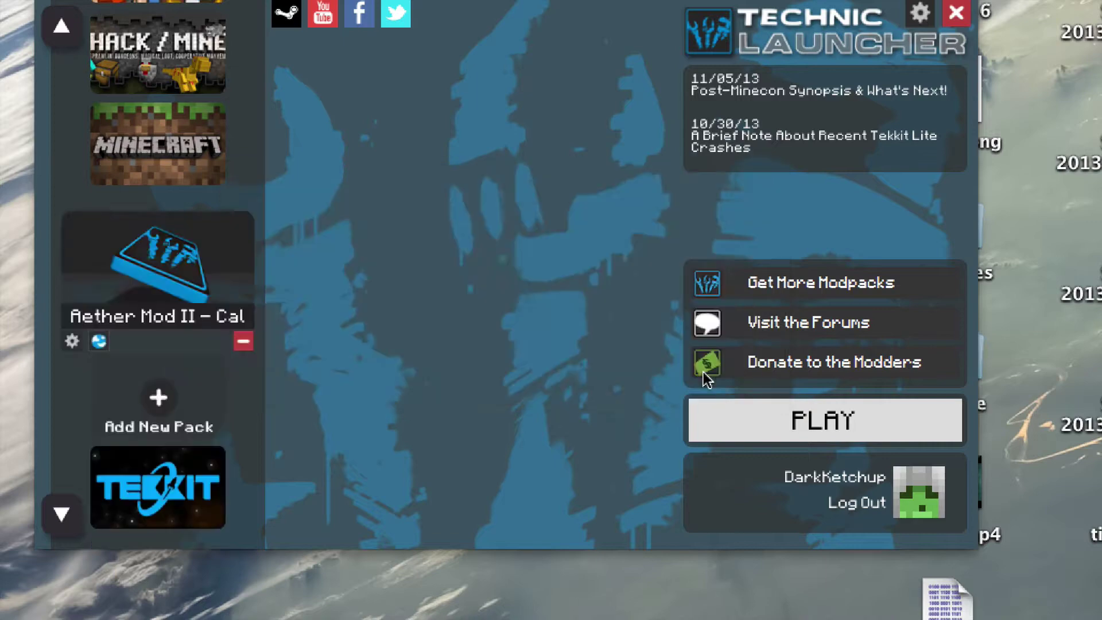
# - Select the Aether Mod II - Cal pack in the modpack list and launch it to start its download
pyautogui.click(148, 180)
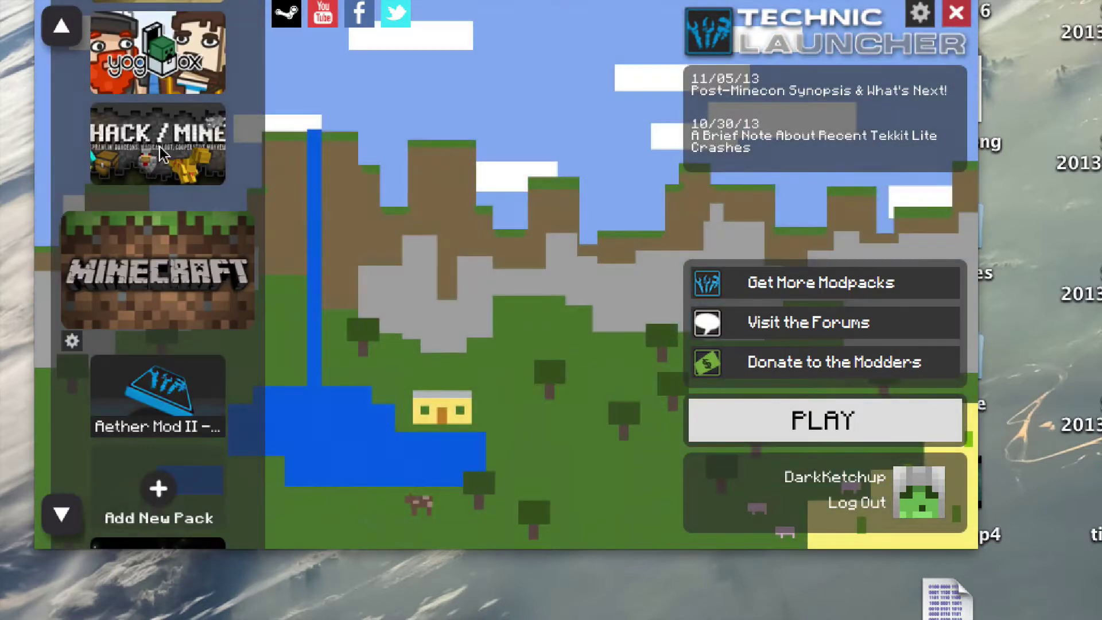
pyautogui.click(163, 152)
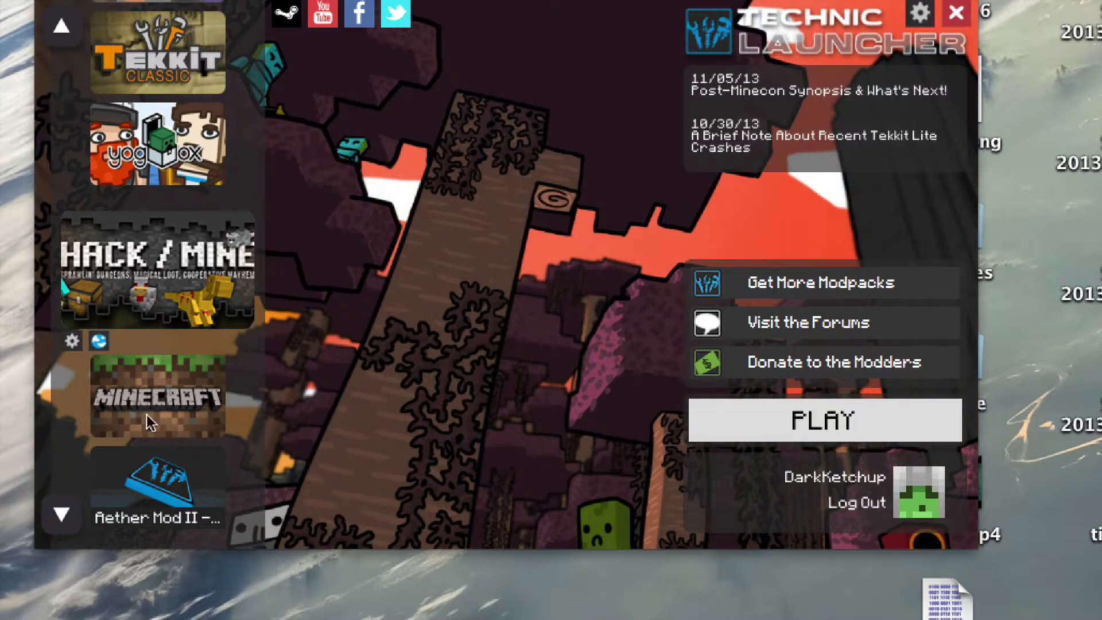
pyautogui.click(138, 497)
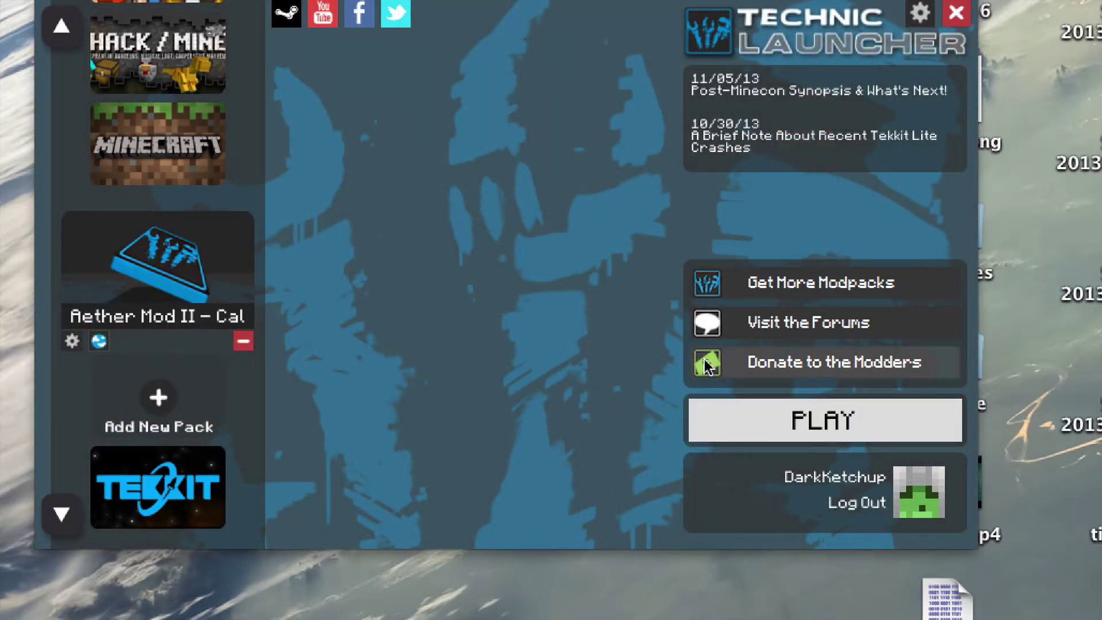
pyautogui.click(821, 420)
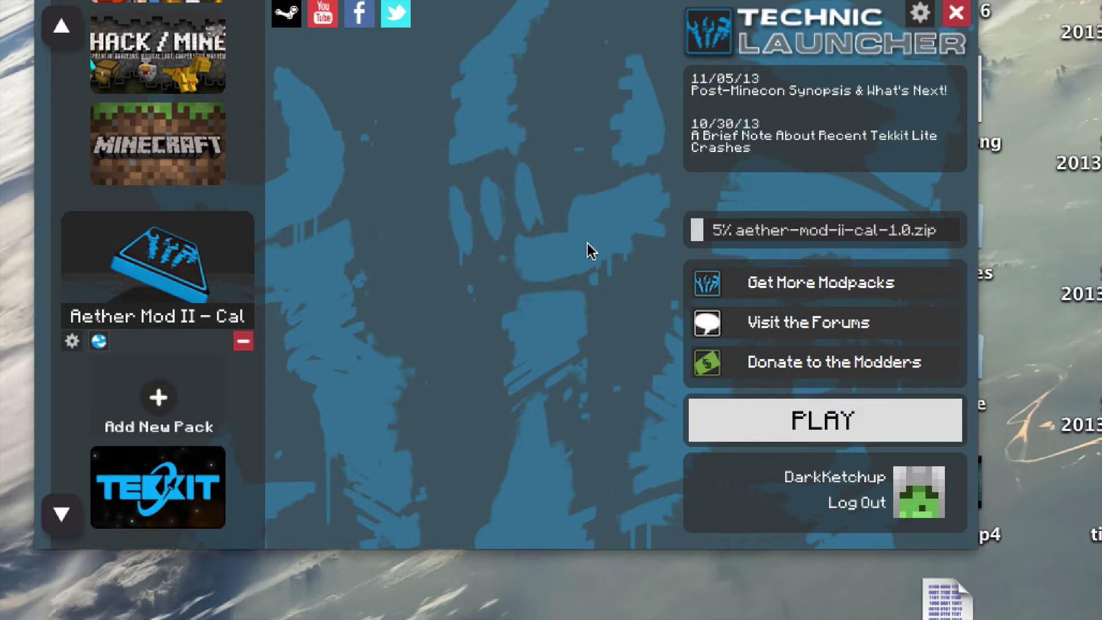
# - Cycle through the launcher's modpack list to look over the other packs while the modpack downloads
pyautogui.scroll(3, 588, 244)
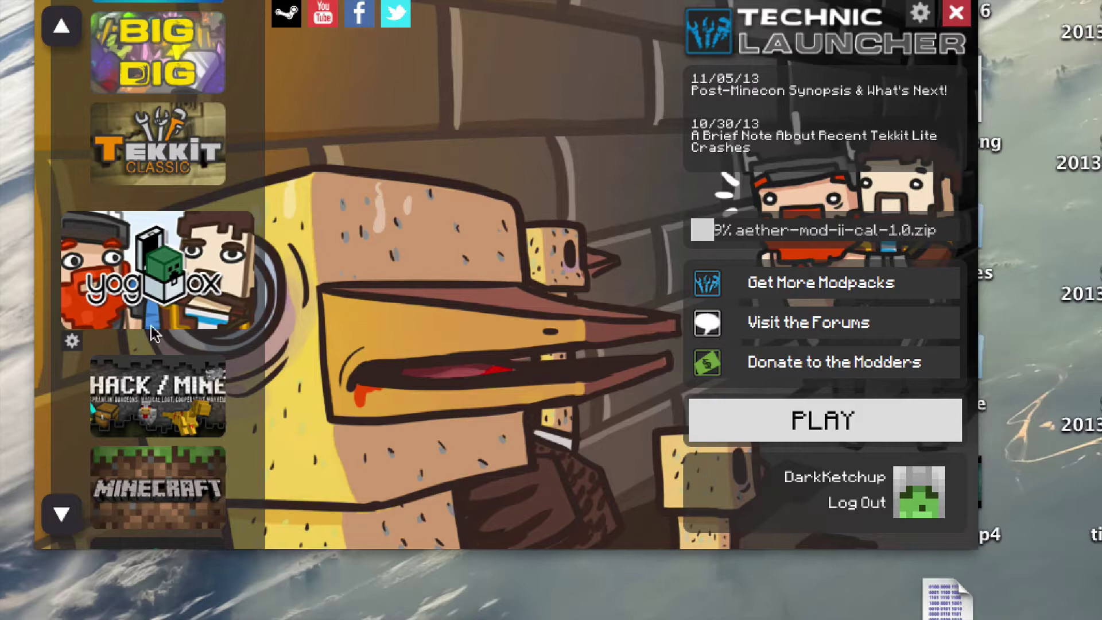
pyautogui.click(62, 517)
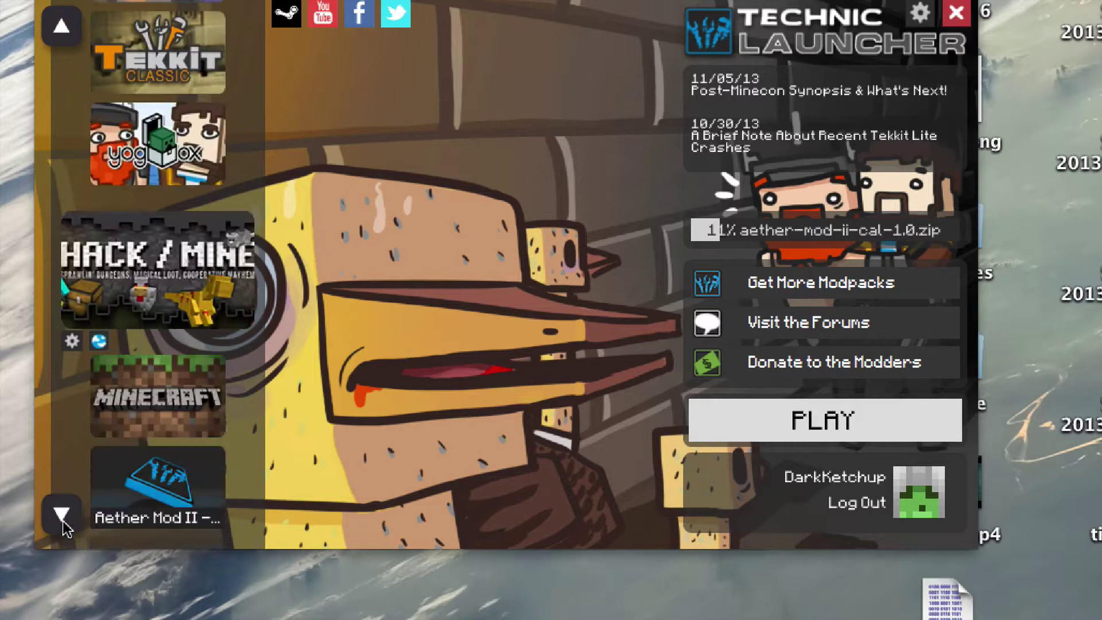
pyautogui.click(62, 517)
pyautogui.click(62, 516)
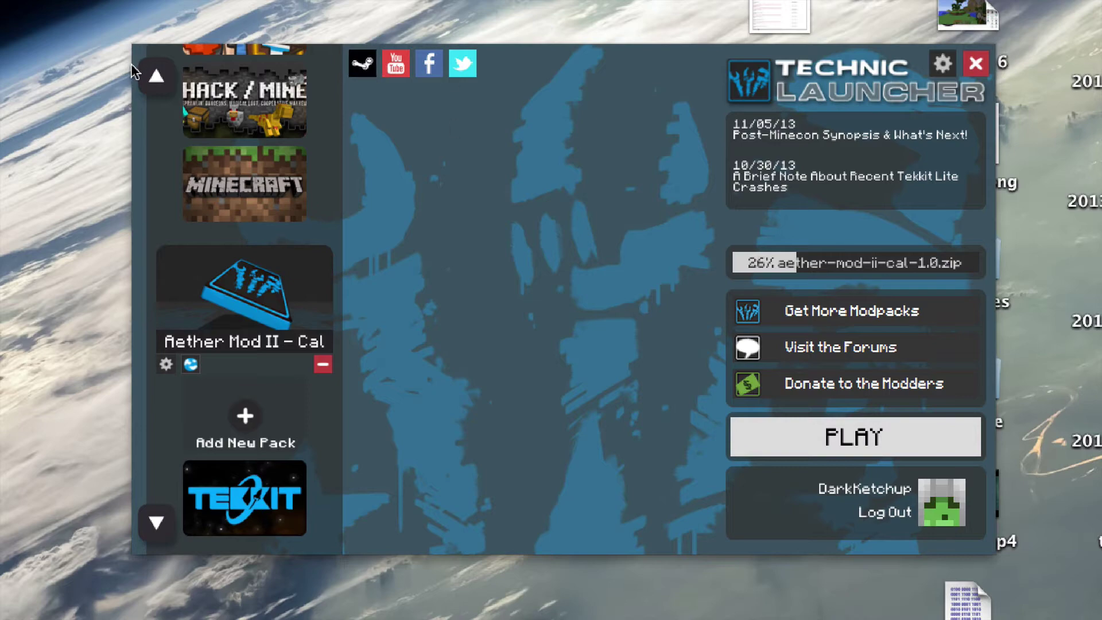
pyautogui.click(154, 76)
pyautogui.click(154, 75)
pyautogui.click(153, 76)
pyautogui.click(153, 75)
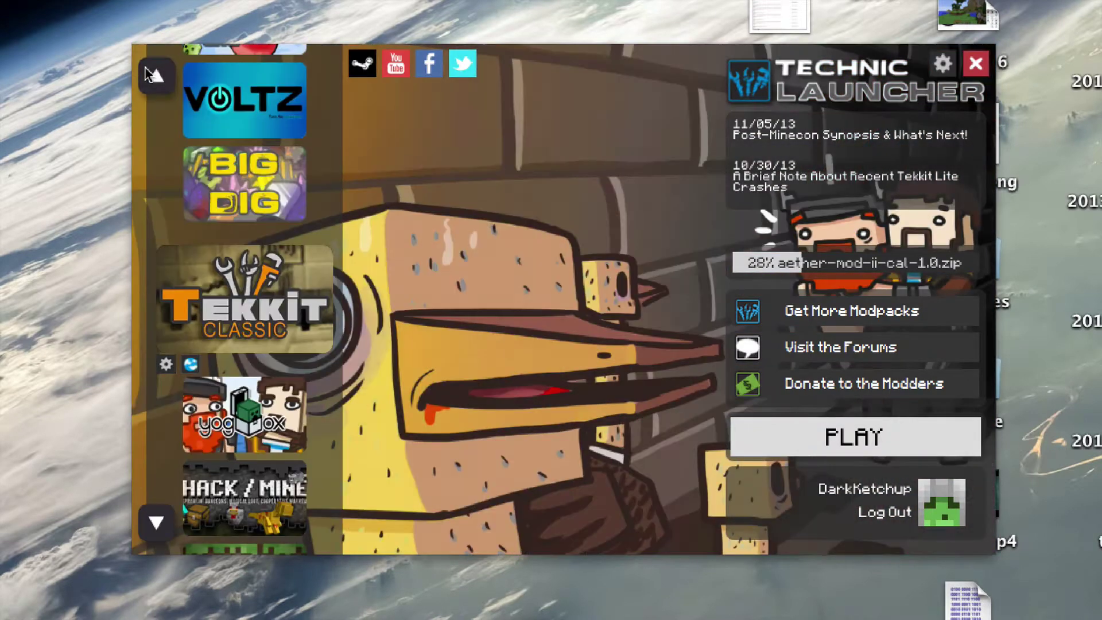
pyautogui.click(153, 75)
pyautogui.click(153, 75)
pyautogui.click(153, 76)
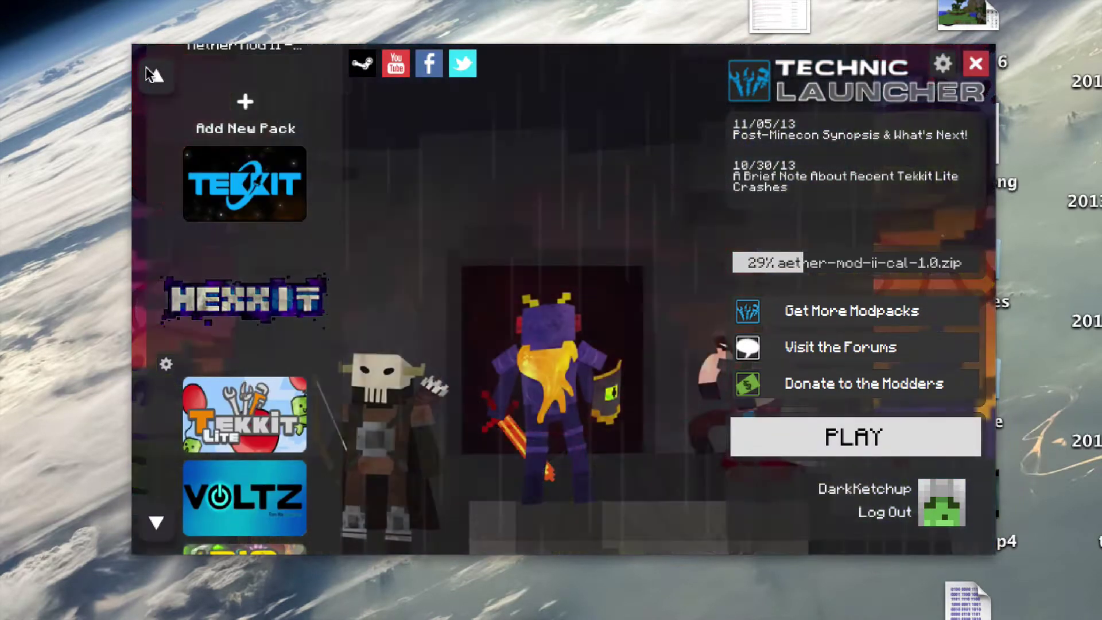
pyautogui.click(154, 75)
pyautogui.click(154, 75)
pyautogui.click(154, 75)
pyautogui.click(153, 75)
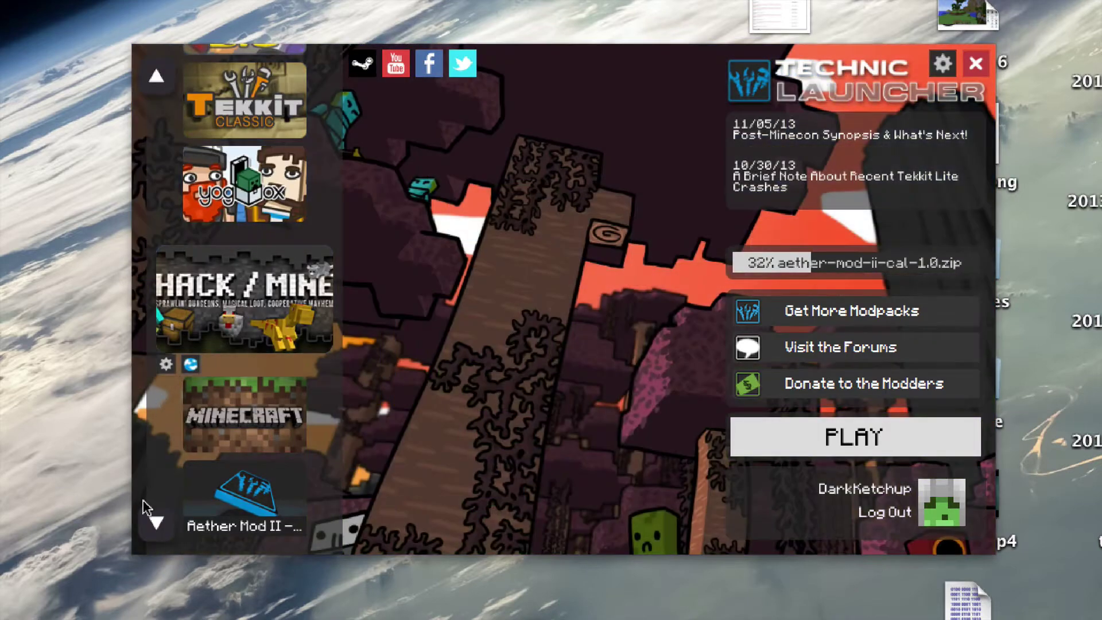
pyautogui.click(154, 521)
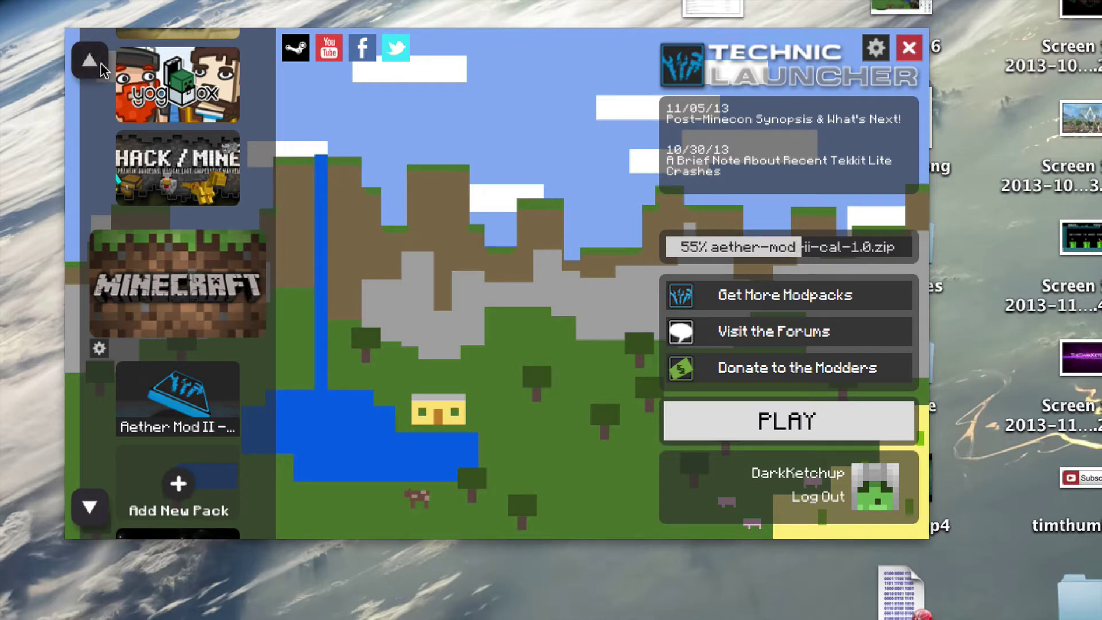
pyautogui.scroll(6, 178, 229)
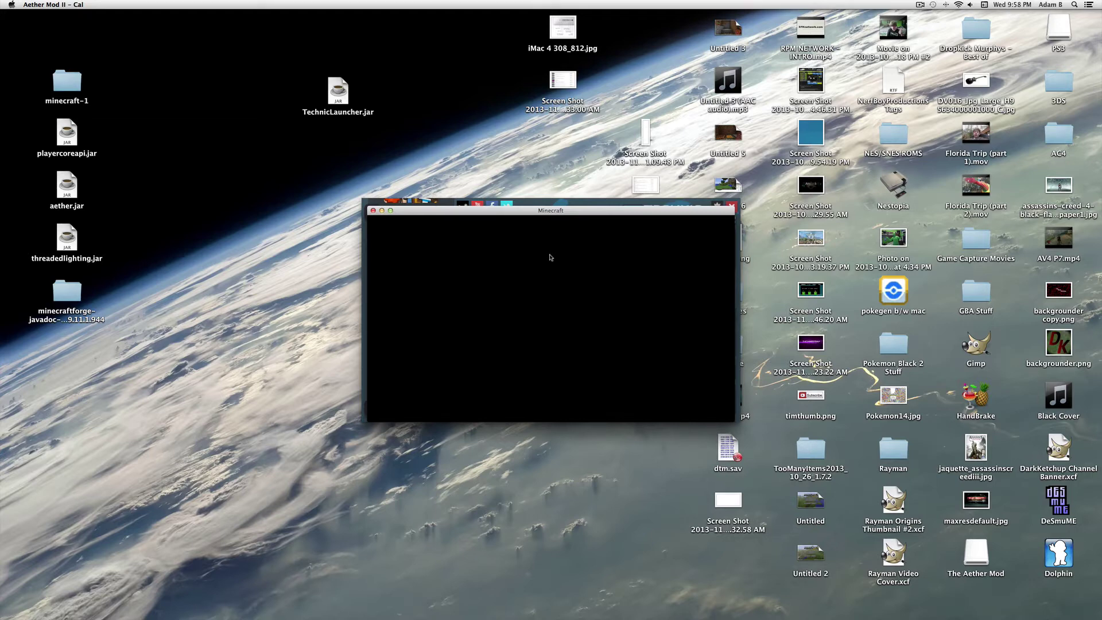
# - Enlarge the Minecraft window to fill the screen and launch the Aether II main menu
pyautogui.click(391, 210)
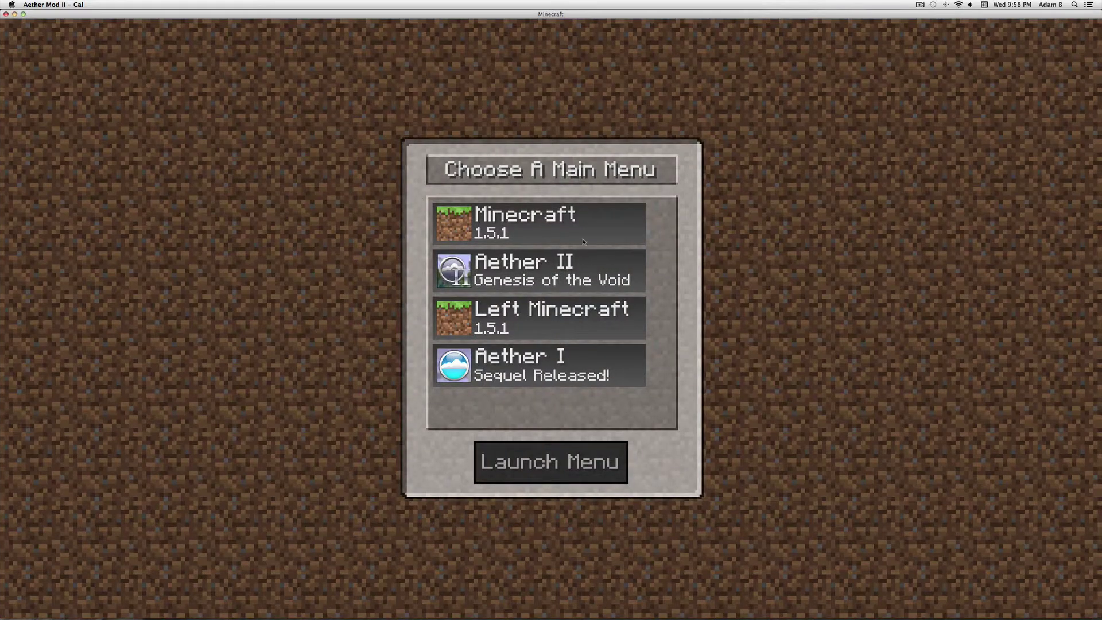
pyautogui.click(537, 273)
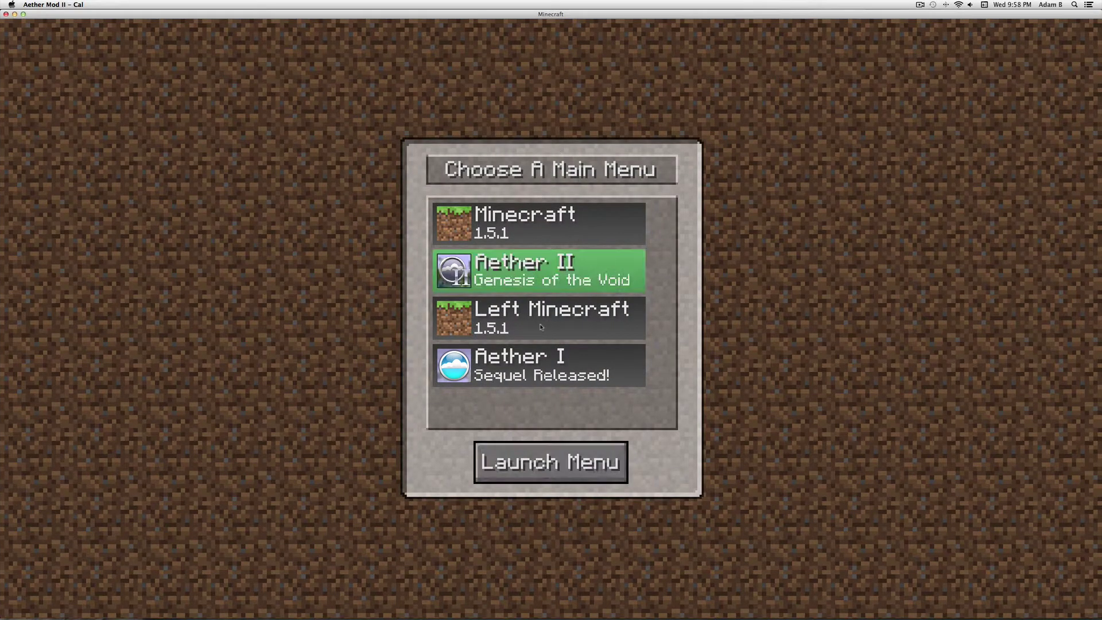
pyautogui.click(555, 464)
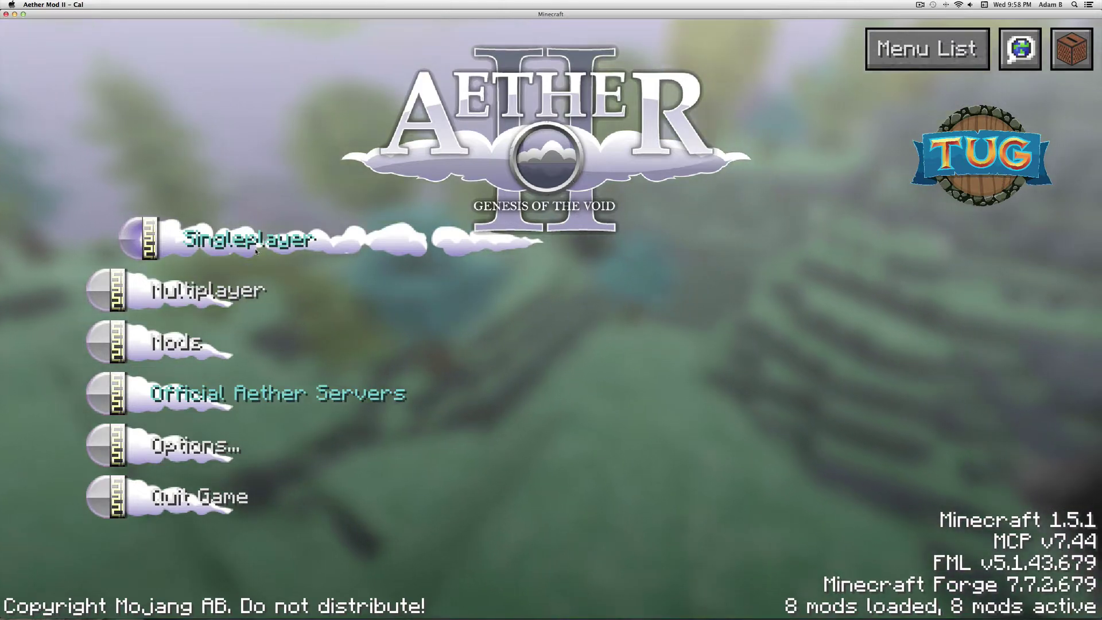
# - Begin a new singleplayer world and set its game mode to Creative
pyautogui.click(207, 244)
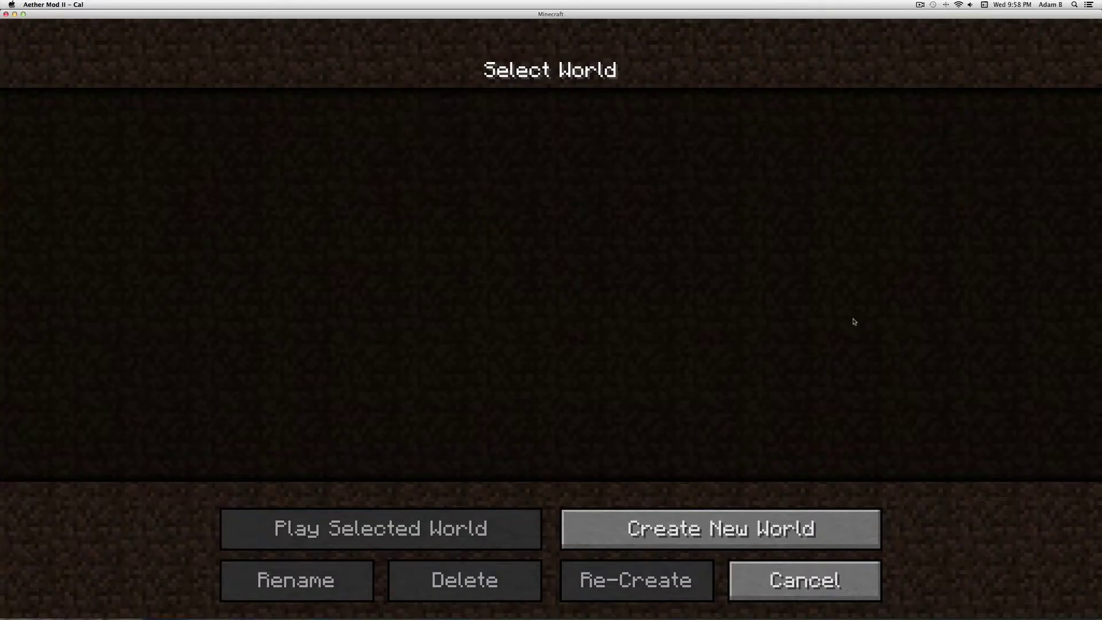
pyautogui.click(712, 528)
pyautogui.click(573, 281)
pyautogui.click(573, 282)
# - Replace the default world name with Aether II Test and create the world
pyautogui.press('BackSpace')
pyautogui.press('BackSpace')
pyautogui.press('BackSpace')
pyautogui.press('BackSpace')
pyautogui.press('BackSpace')
pyautogui.press('BackSpace')
pyautogui.press('BackSpace')
pyautogui.press('BackSpace')
pyautogui.press('BackSpace')
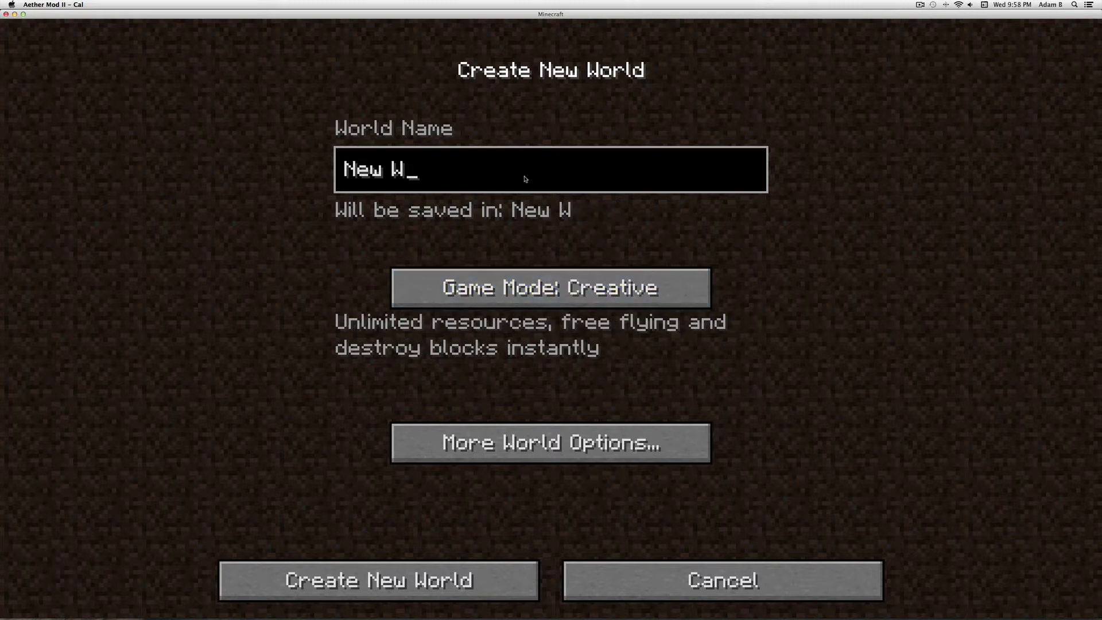
pyautogui.write('Aeth')
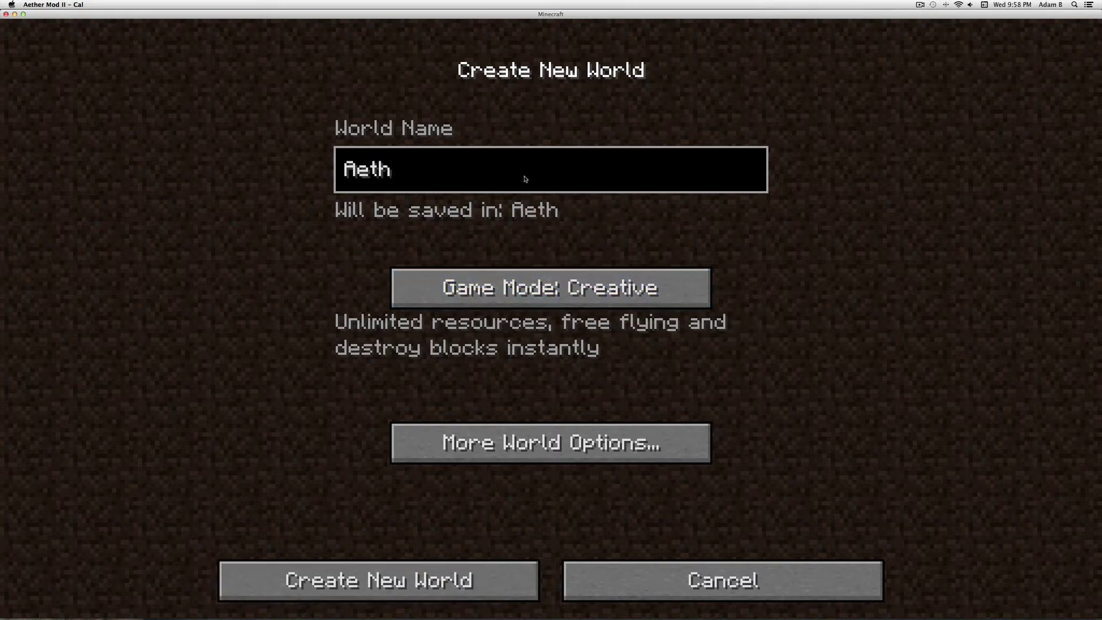
pyautogui.write('er II T')
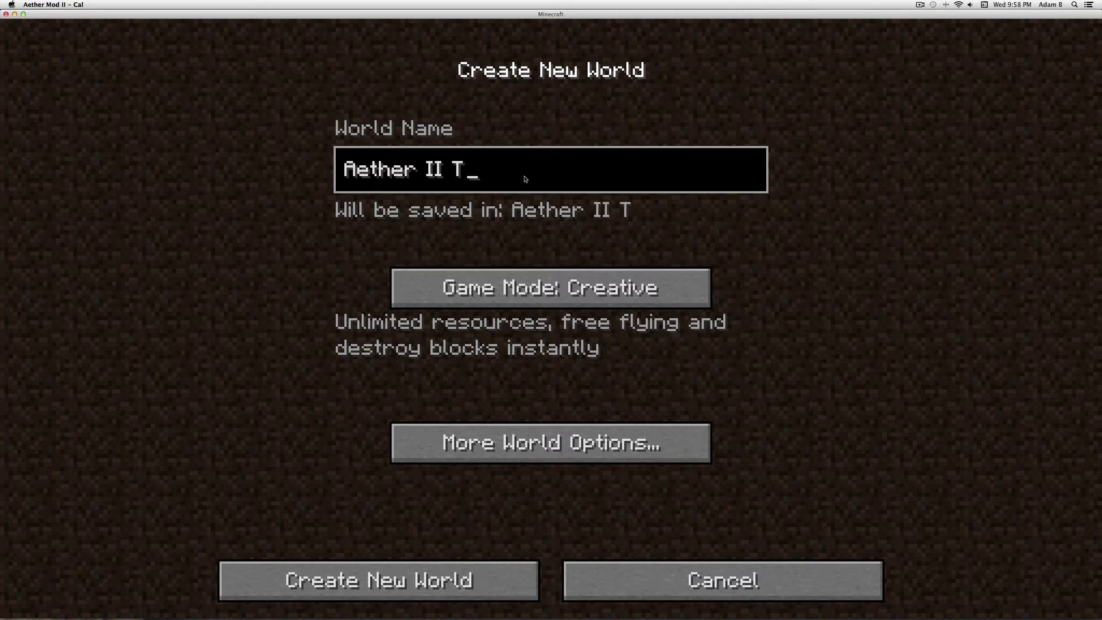
pyautogui.write('est')
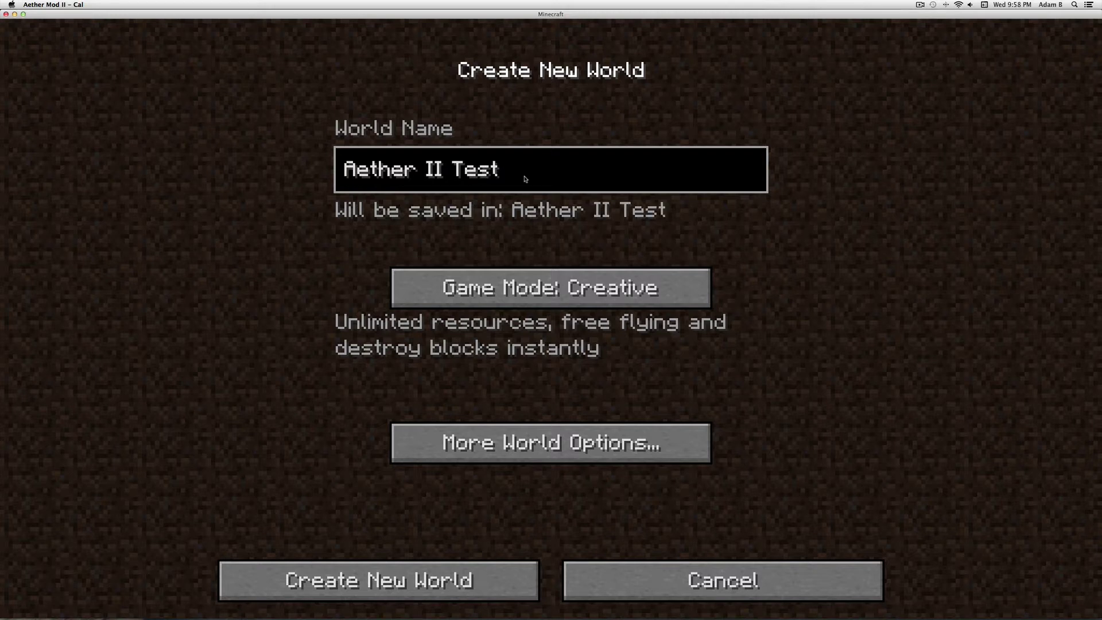
pyautogui.click(436, 567)
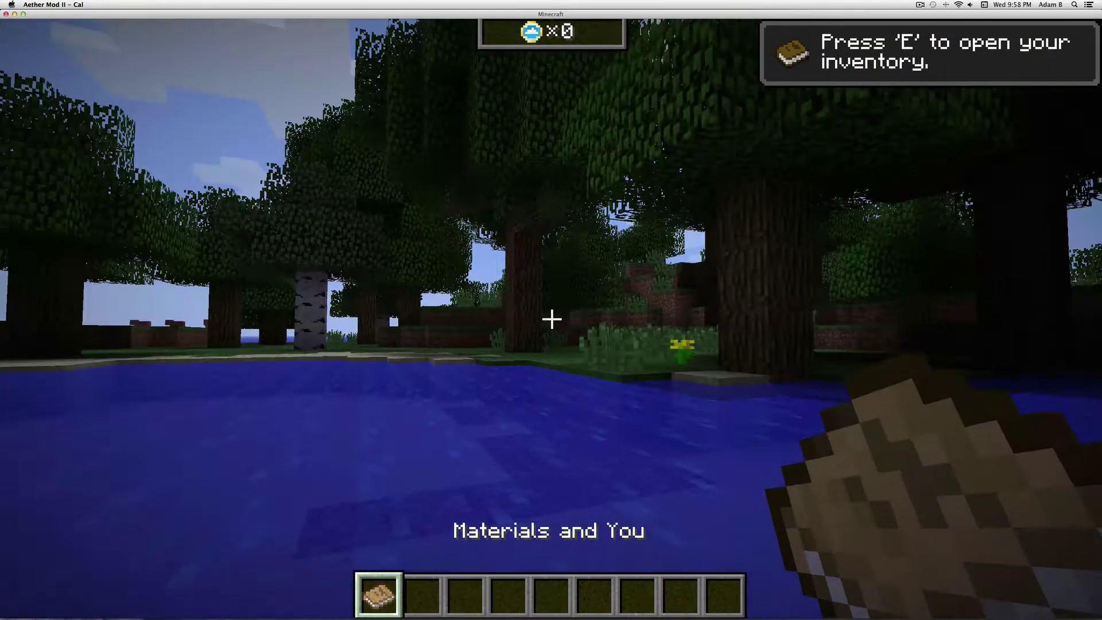
# - Move the player out of the water onto the shore, and briefly view the creative inventory
pyautogui.press('w')
pyautogui.press('w')
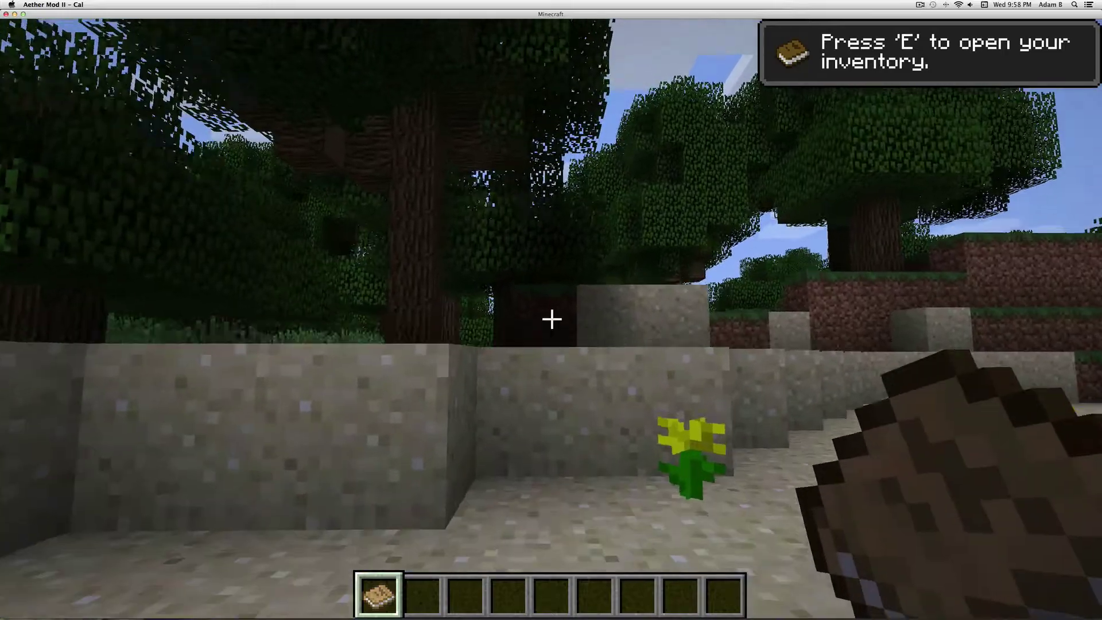
pyautogui.press('space')
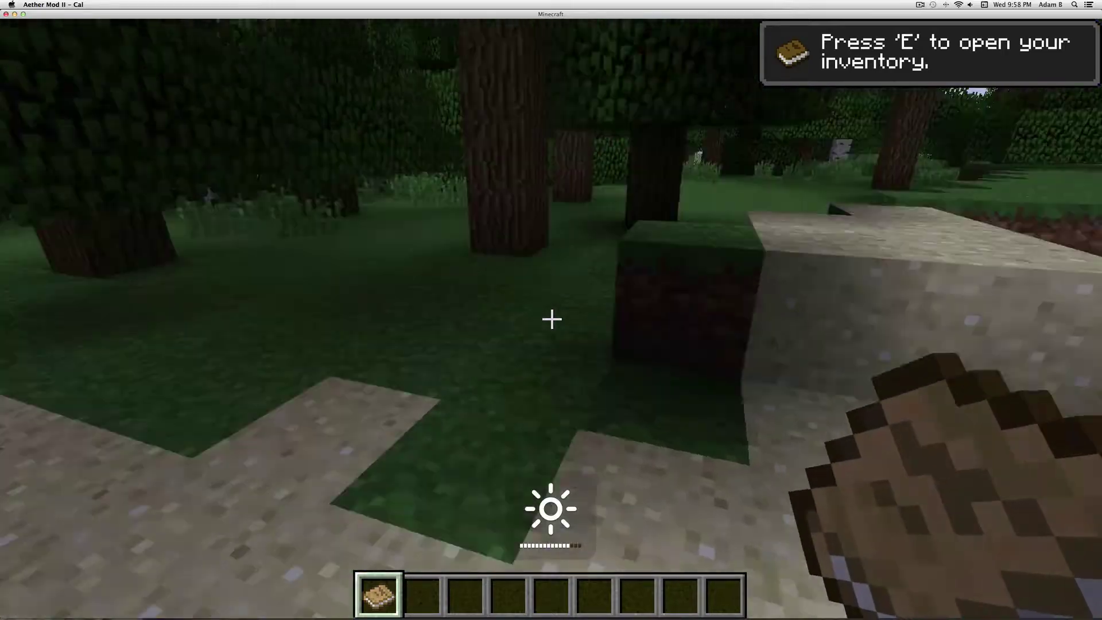
pyautogui.press('e')
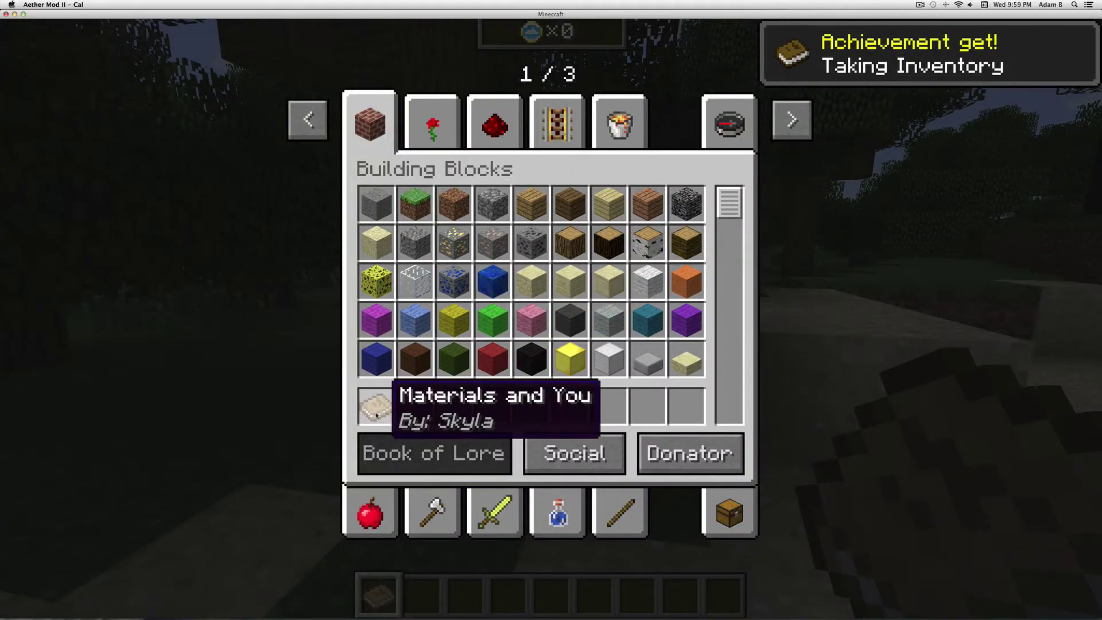
pyautogui.press('e')
pyautogui.press('e')
pyautogui.press('e')
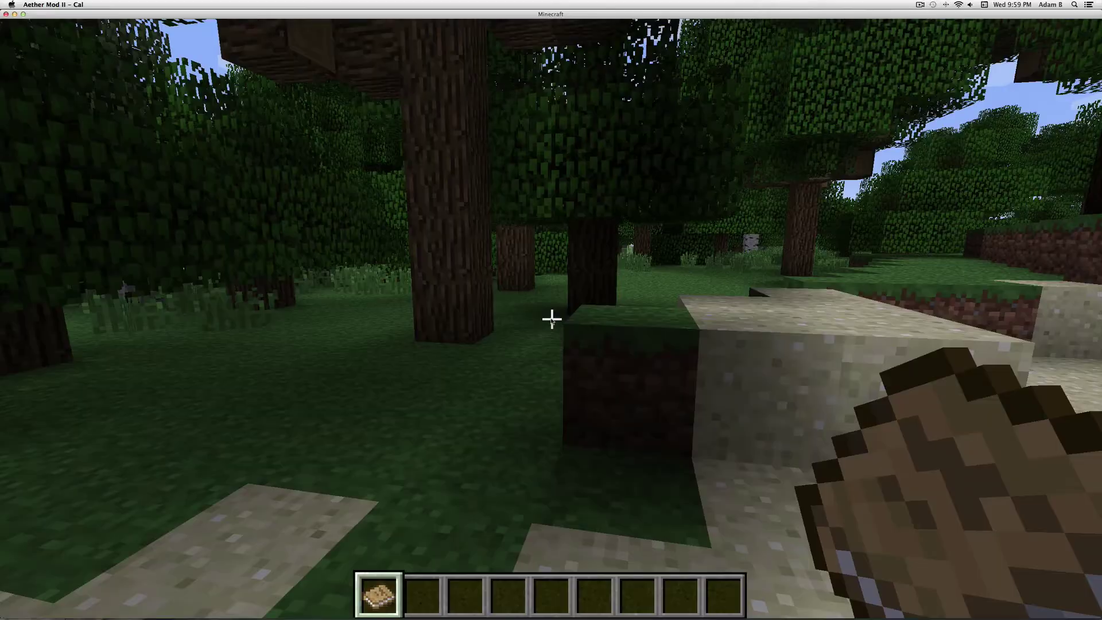
# - Open the Materials and You book from the hotbar and leaf back and forth through its introduction and crafting recipes
pyautogui.scroll(-4, 552, 319)
pyautogui.scroll(4, 551, 319)
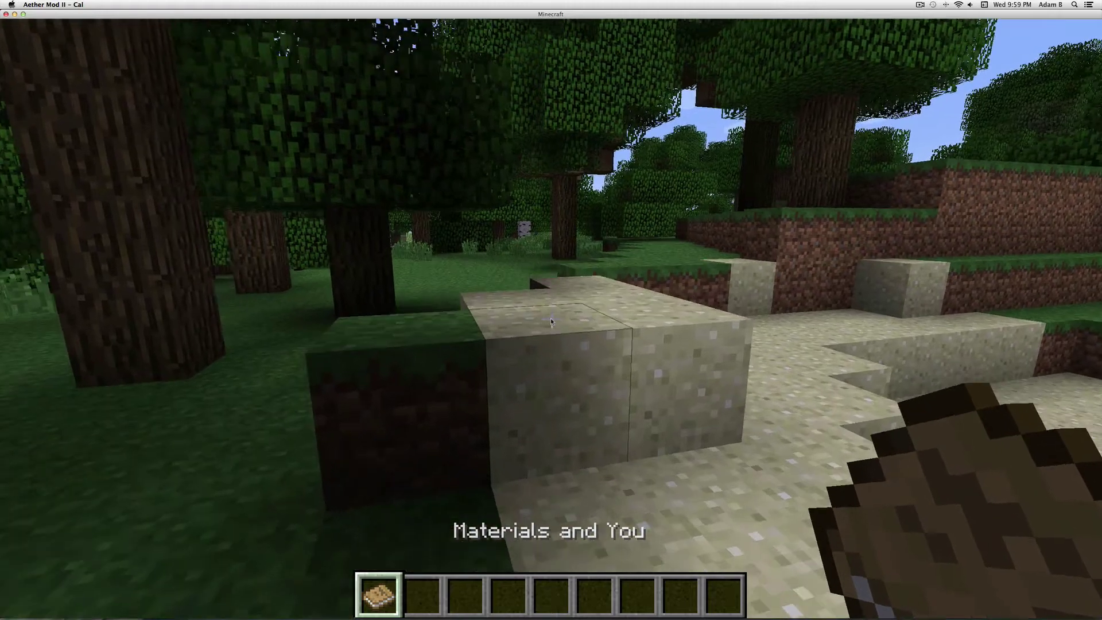
pyautogui.rightClick(551, 318)
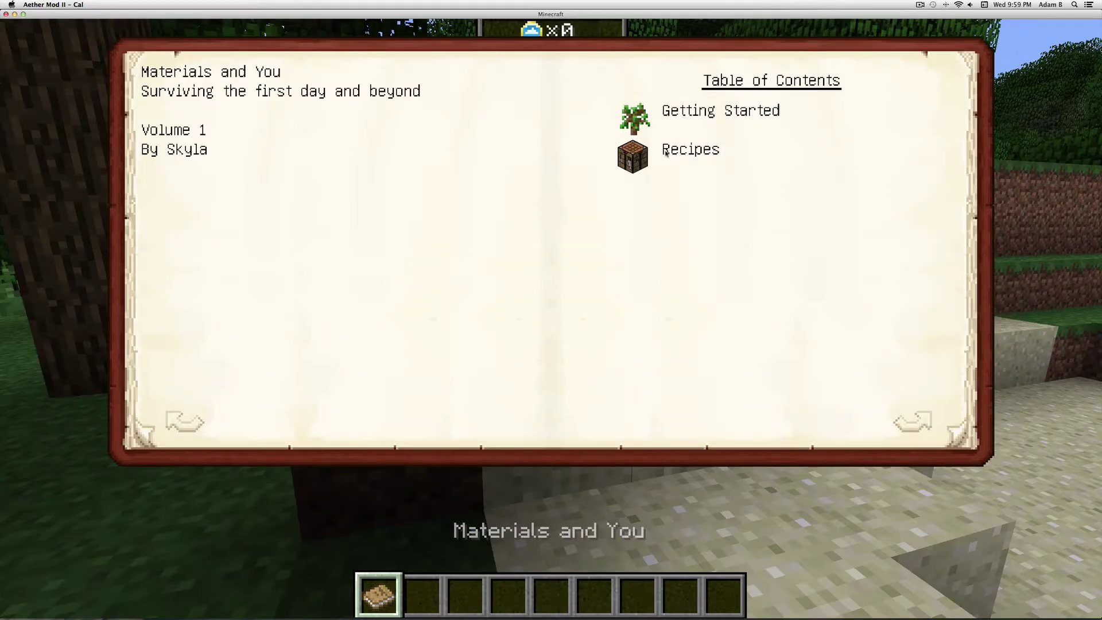
pyautogui.click(924, 424)
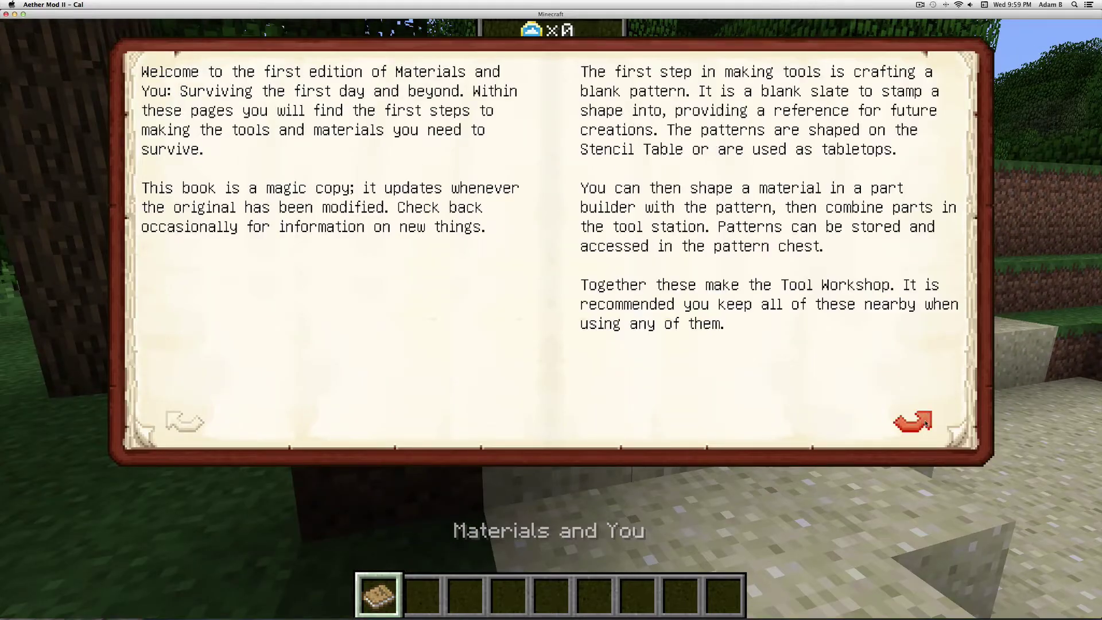
pyautogui.click(925, 423)
pyautogui.click(924, 424)
pyautogui.click(924, 423)
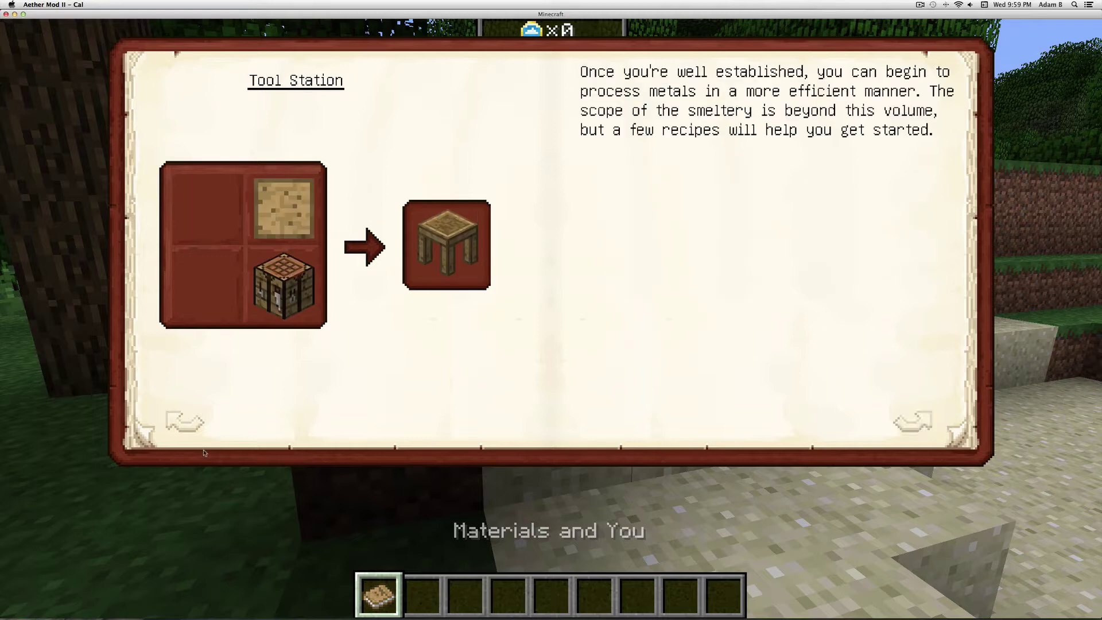
pyautogui.click(176, 419)
pyautogui.click(175, 418)
pyautogui.click(175, 418)
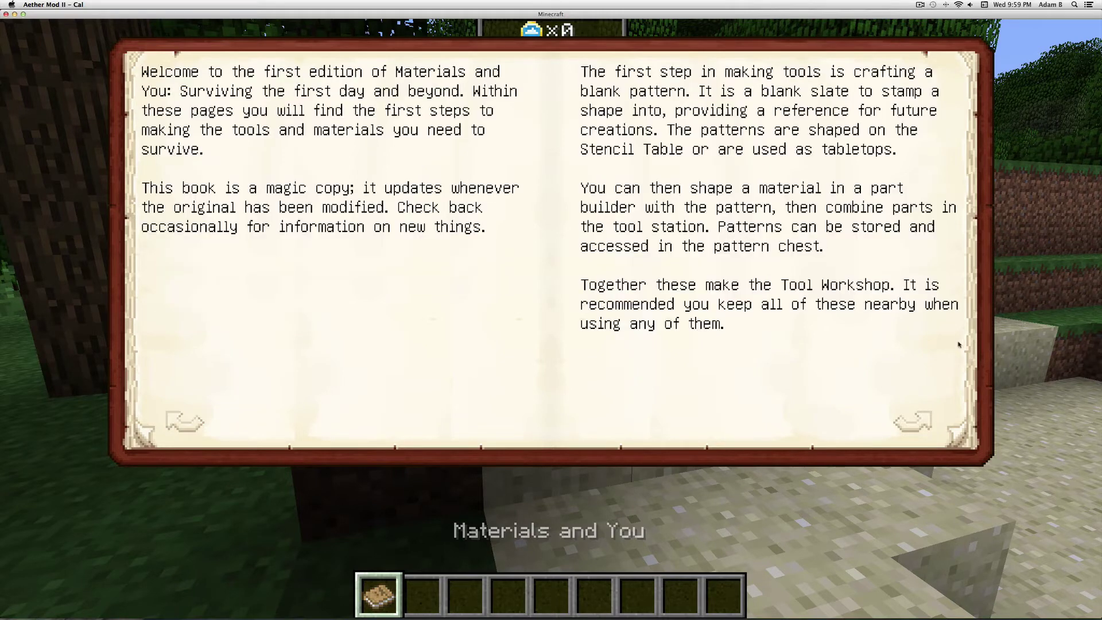
pyautogui.click(914, 418)
pyautogui.click(914, 418)
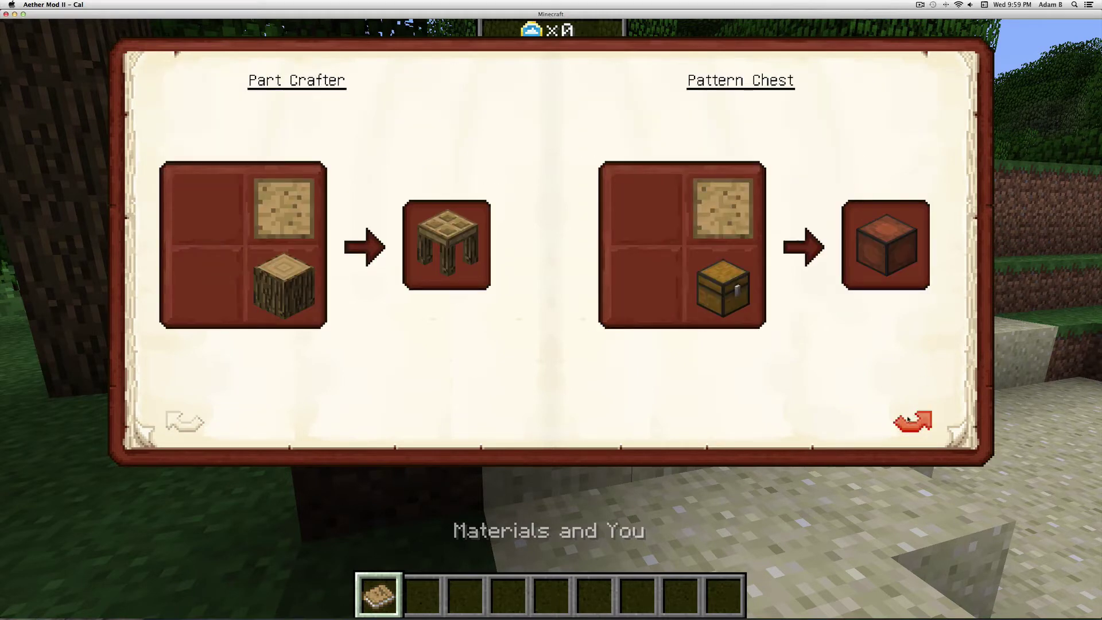
pyautogui.click(178, 416)
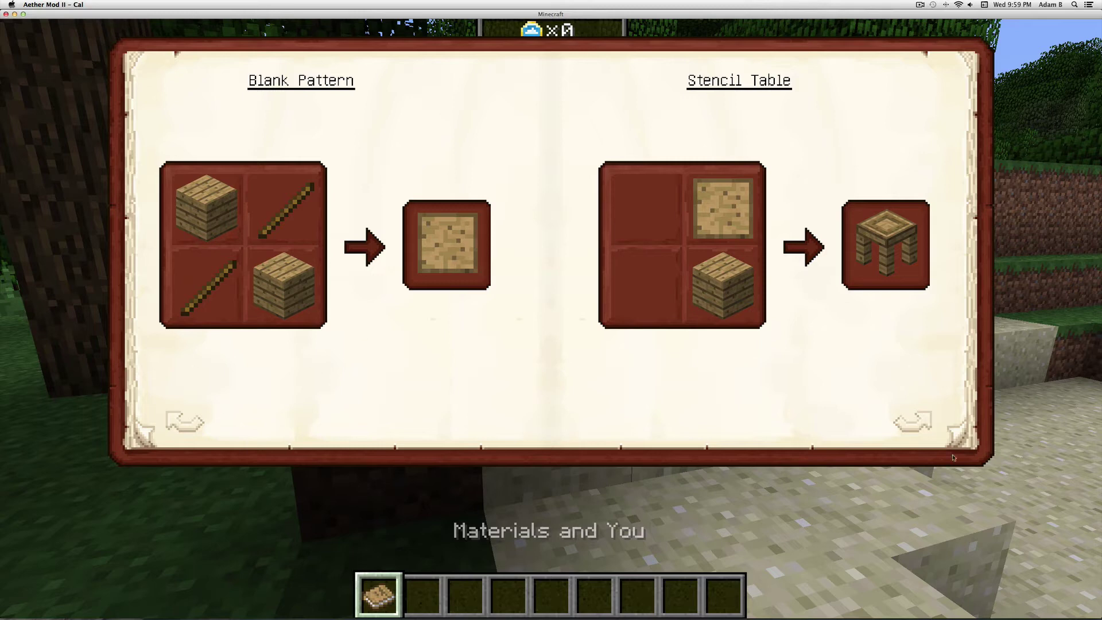
# - Leaf through the remaining crafting recipes in Materials and You, back to the Grout and Seared Brick pages, and close the book
pyautogui.click(914, 423)
pyautogui.click(914, 423)
pyautogui.click(914, 423)
pyautogui.click(914, 423)
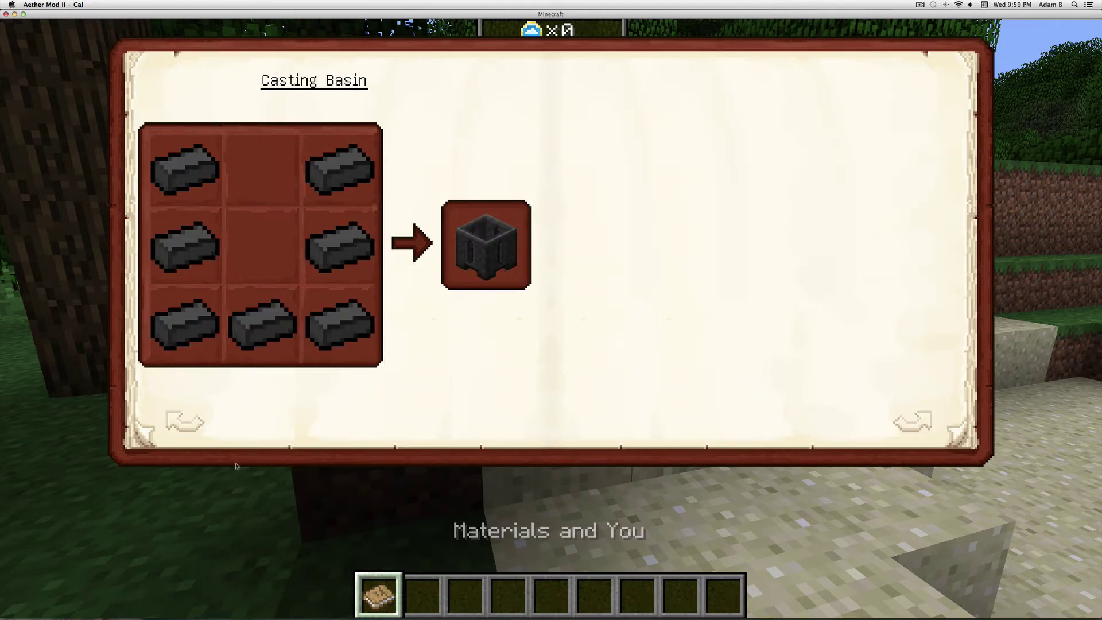
pyautogui.click(183, 422)
pyautogui.click(183, 422)
pyautogui.click(183, 422)
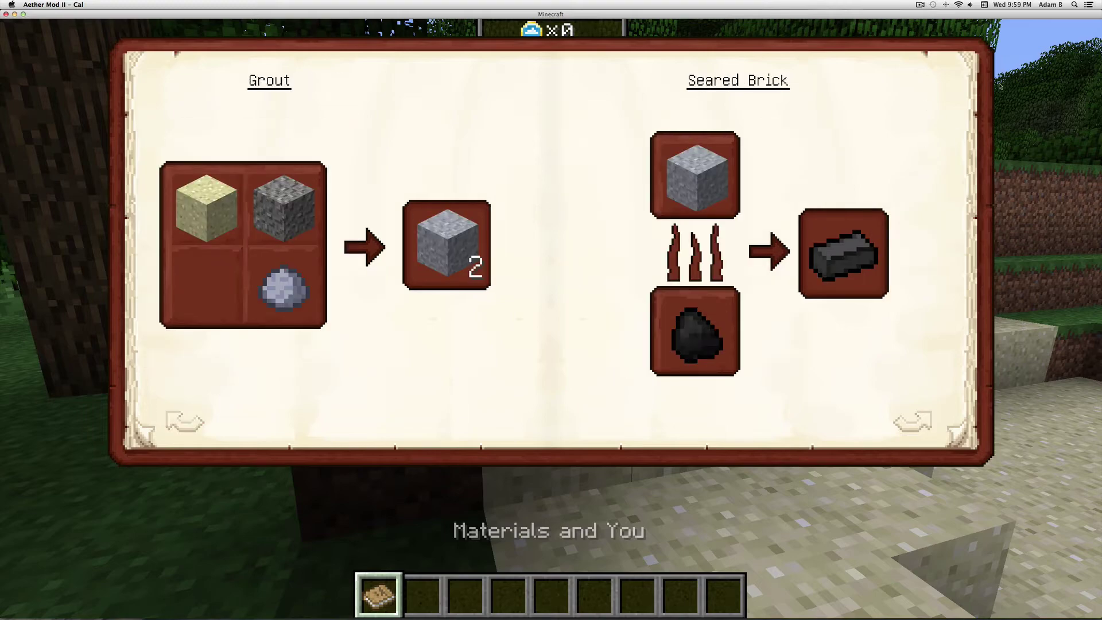
pyautogui.press('Escape')
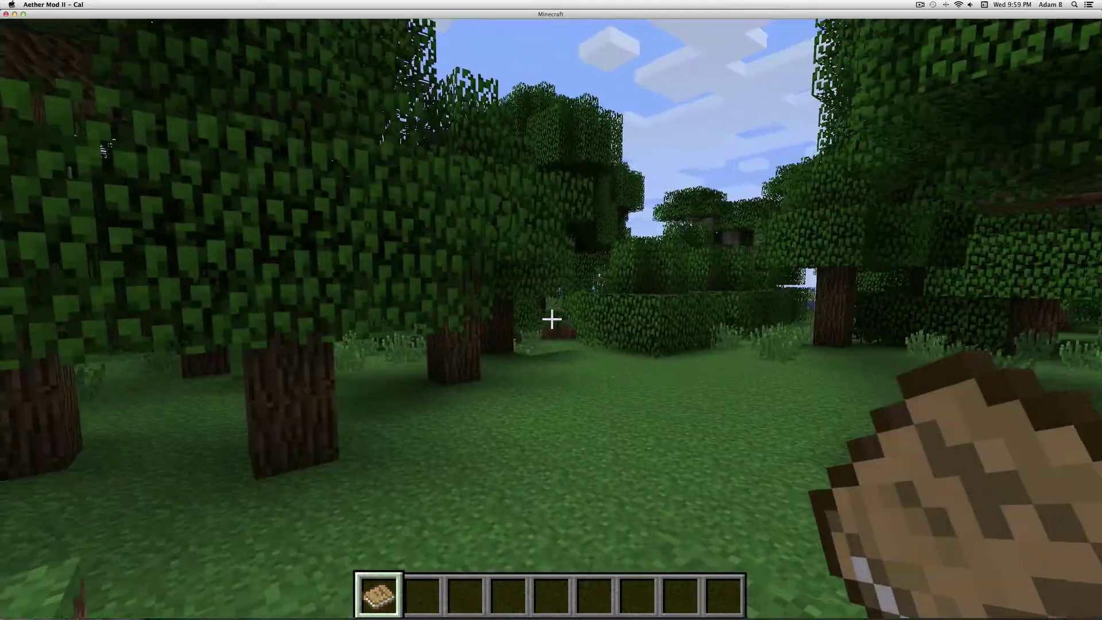
# - Pause the game and set Graphics to Fast in the video settings
pyautogui.press('Escape')
pyautogui.click(439, 360)
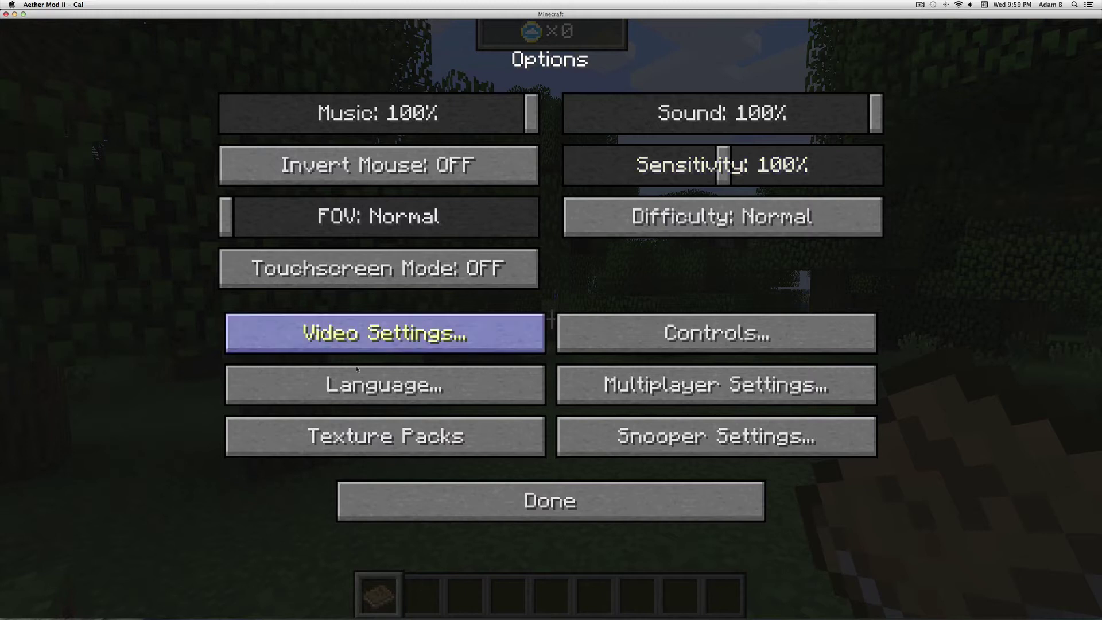
pyautogui.click(385, 333)
pyautogui.moveTo(471, 327); pyautogui.dragTo(694, 299)
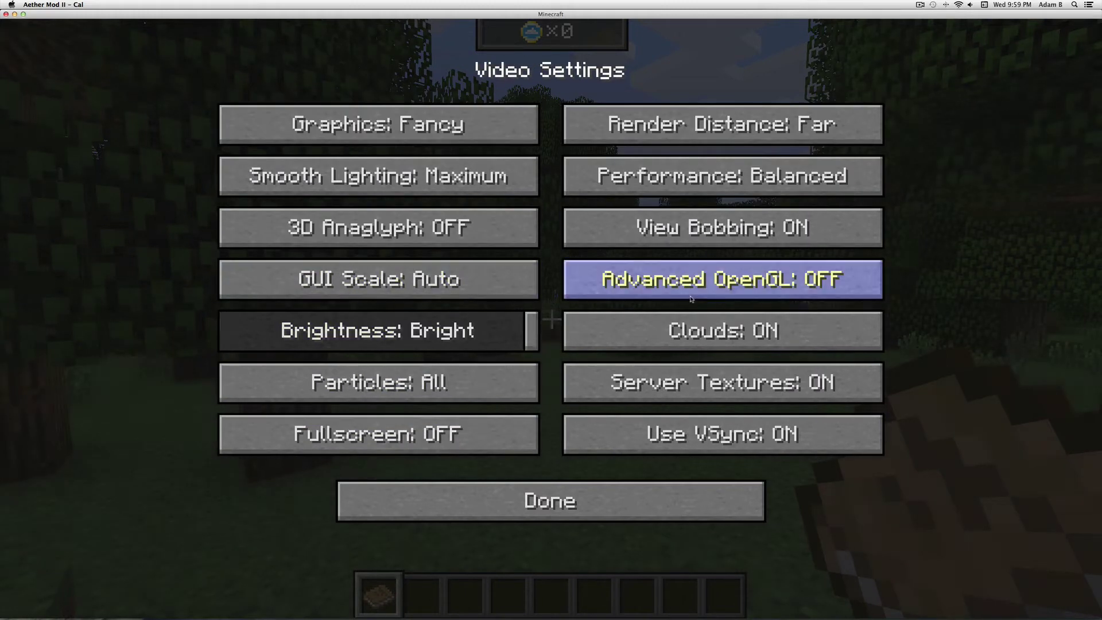
pyautogui.click(448, 126)
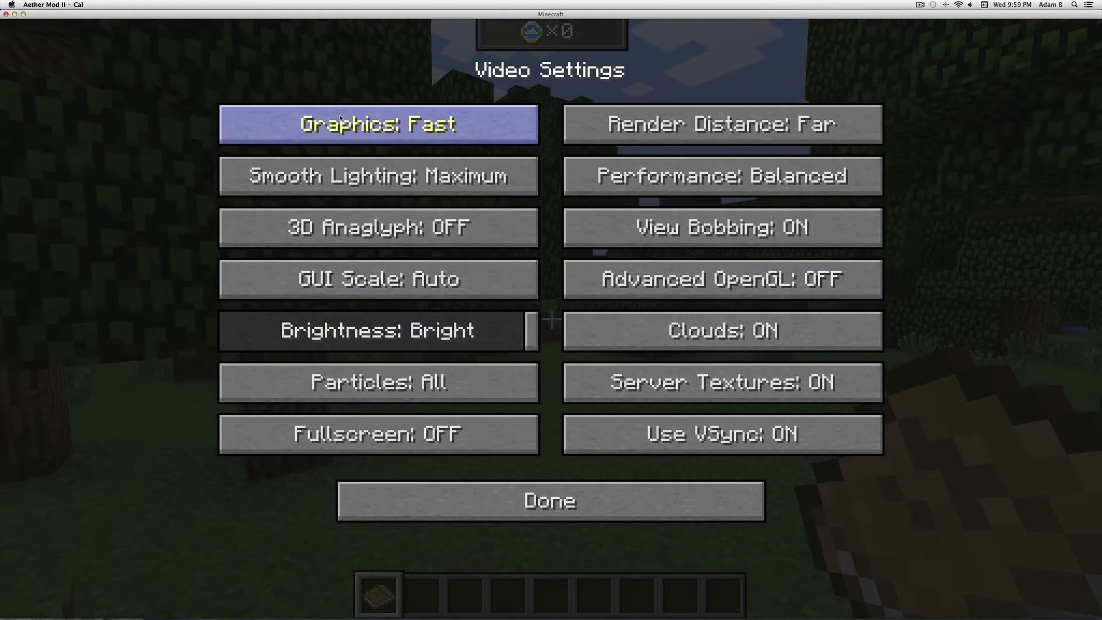
# - Set Render Distance to Normal, Performance to Max FPS and Particles to Decreased, and leave the options
pyautogui.click(743, 112)
pyautogui.click(744, 112)
pyautogui.click(743, 112)
pyautogui.click(743, 112)
pyautogui.click(747, 126)
pyautogui.click(700, 189)
pyautogui.click(699, 192)
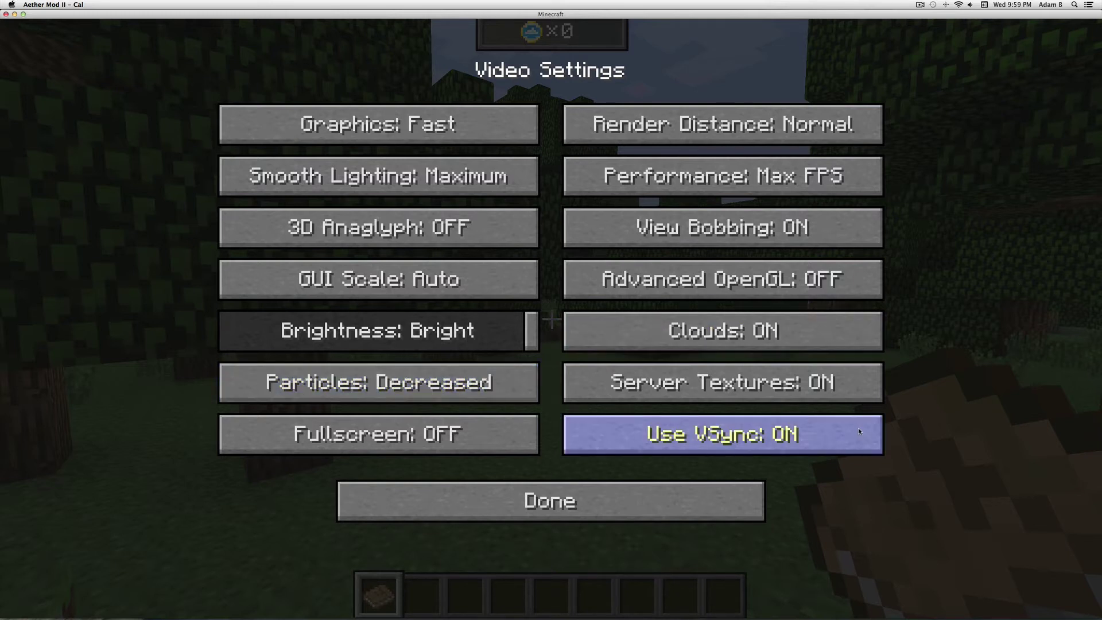
pyautogui.click(574, 490)
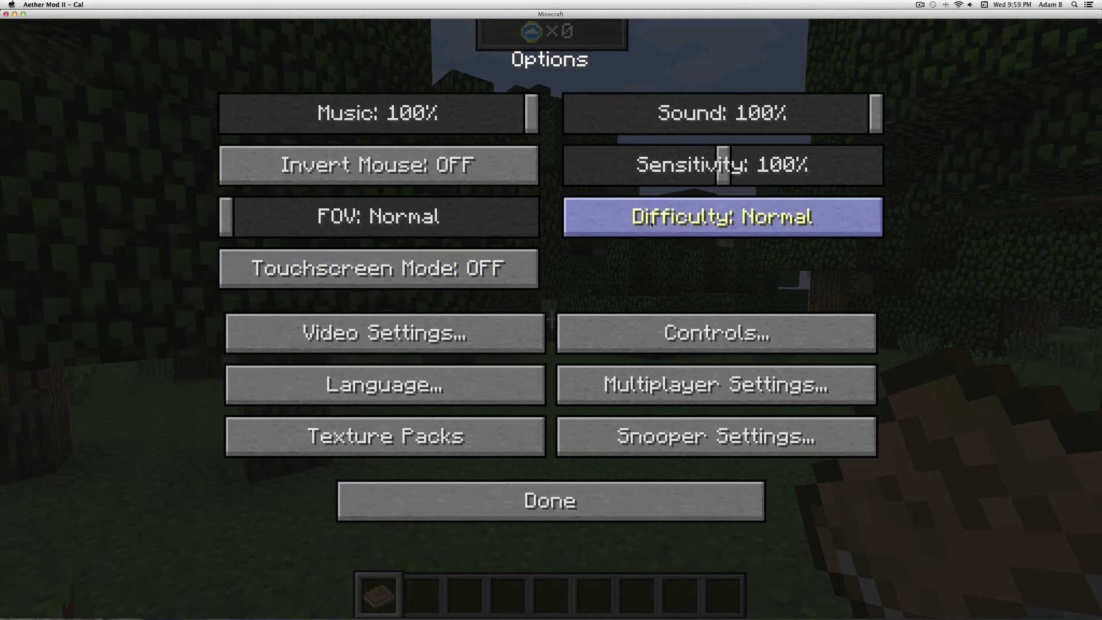
pyautogui.click(490, 499)
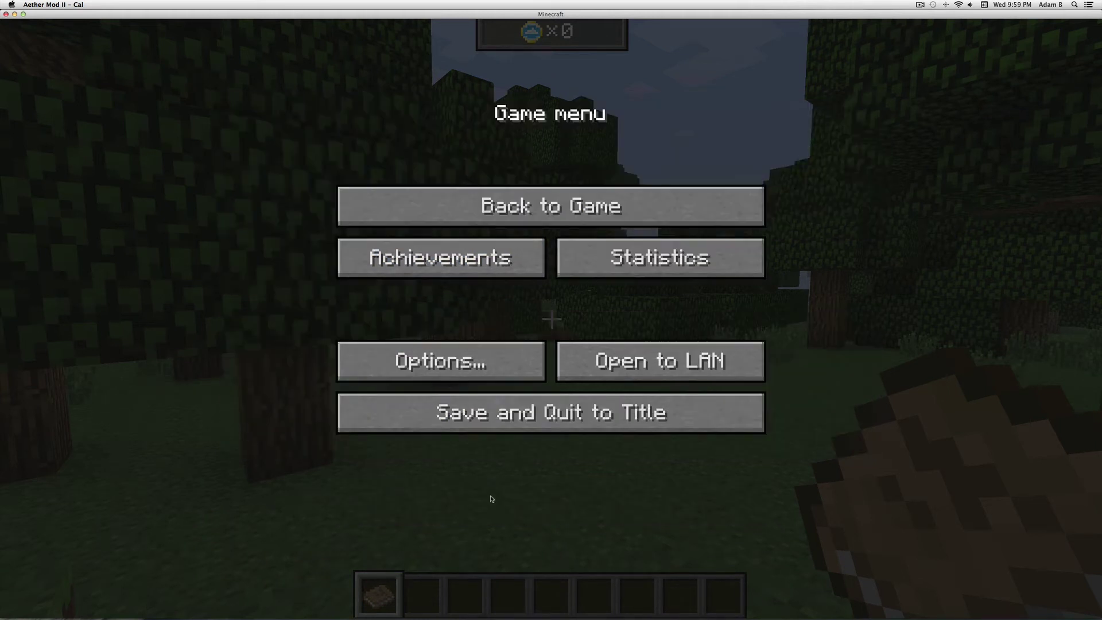
# - Resume the game and move the player past the pond into a grassy clearing among the trees
pyautogui.click(534, 205)
pyautogui.press('w')
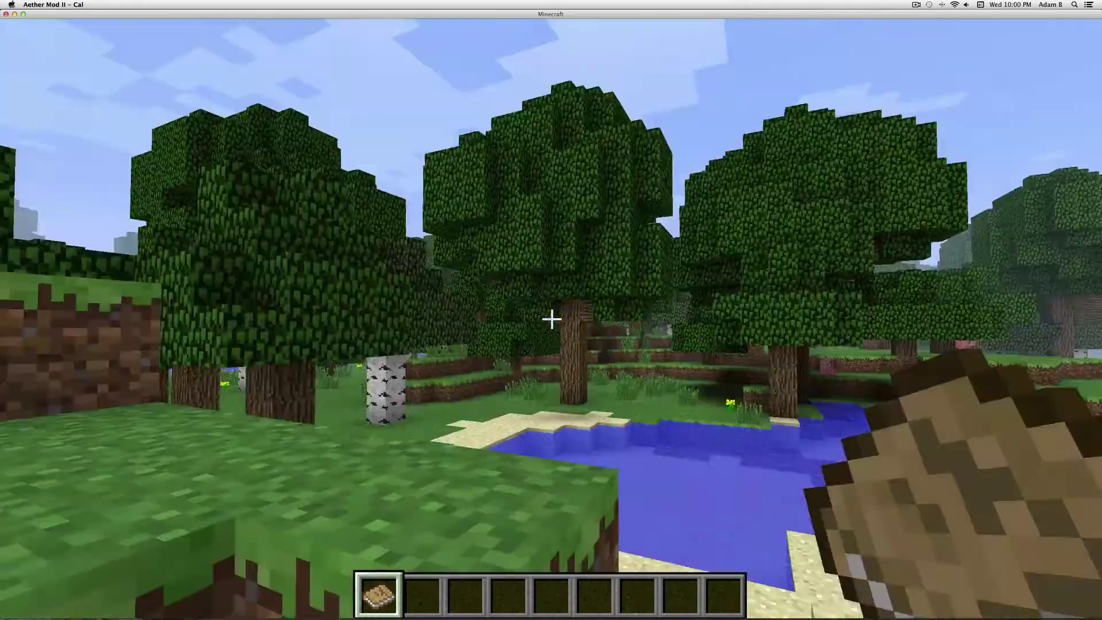
pyautogui.press('space')
pyautogui.press('w')
pyautogui.press('space')
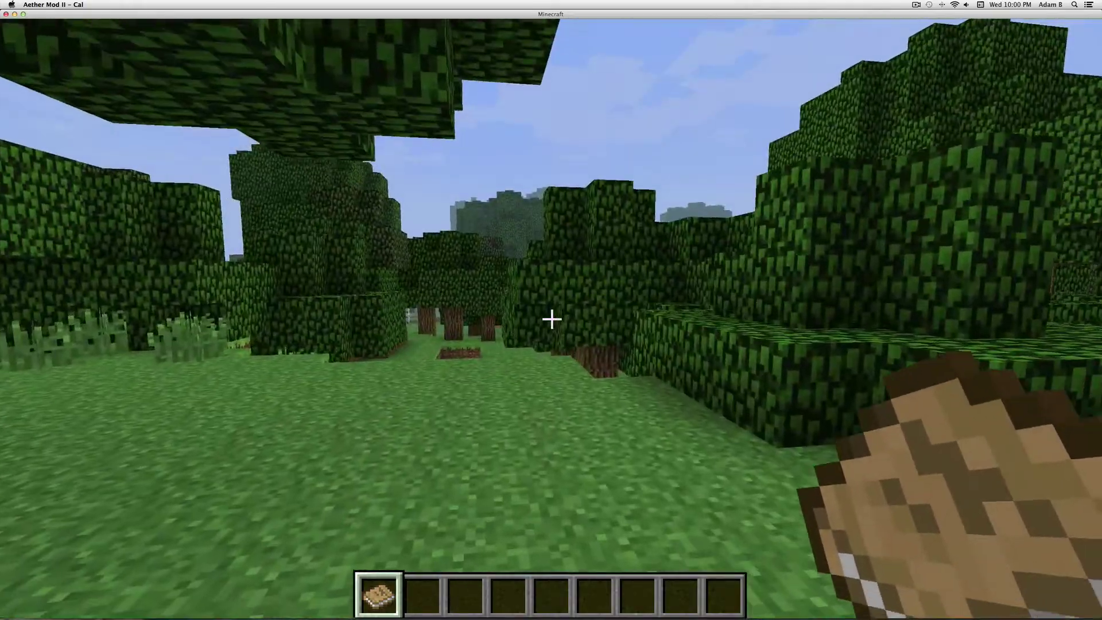
# - Pause the game and quit Chrome, which is running in the background
pyautogui.press('Escape')
pyautogui.moveTo(755, 612)
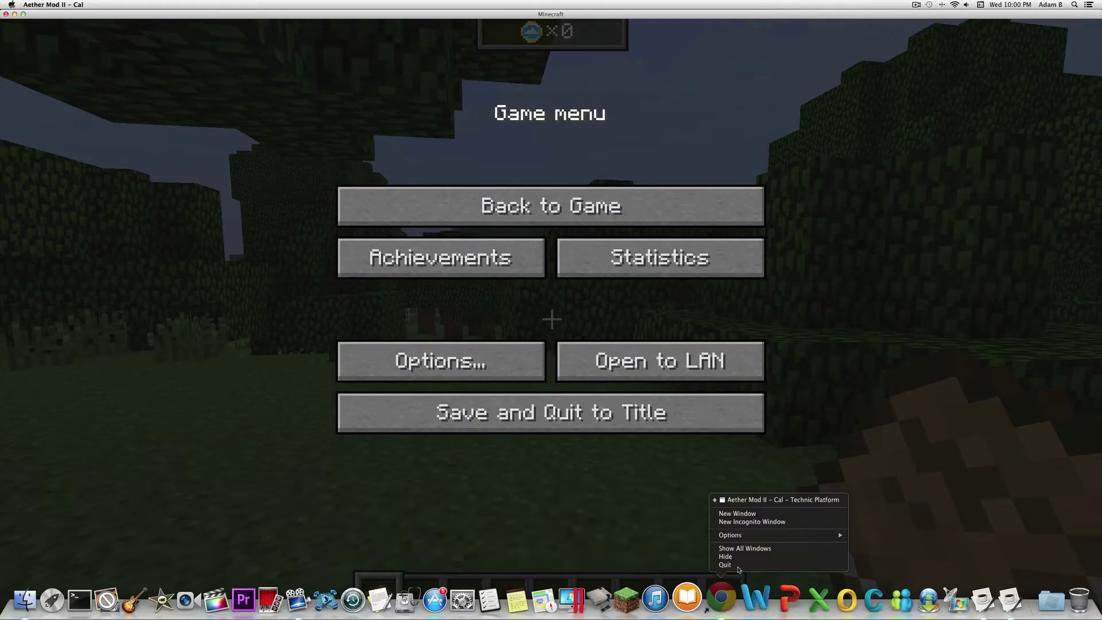
pyautogui.click(738, 565)
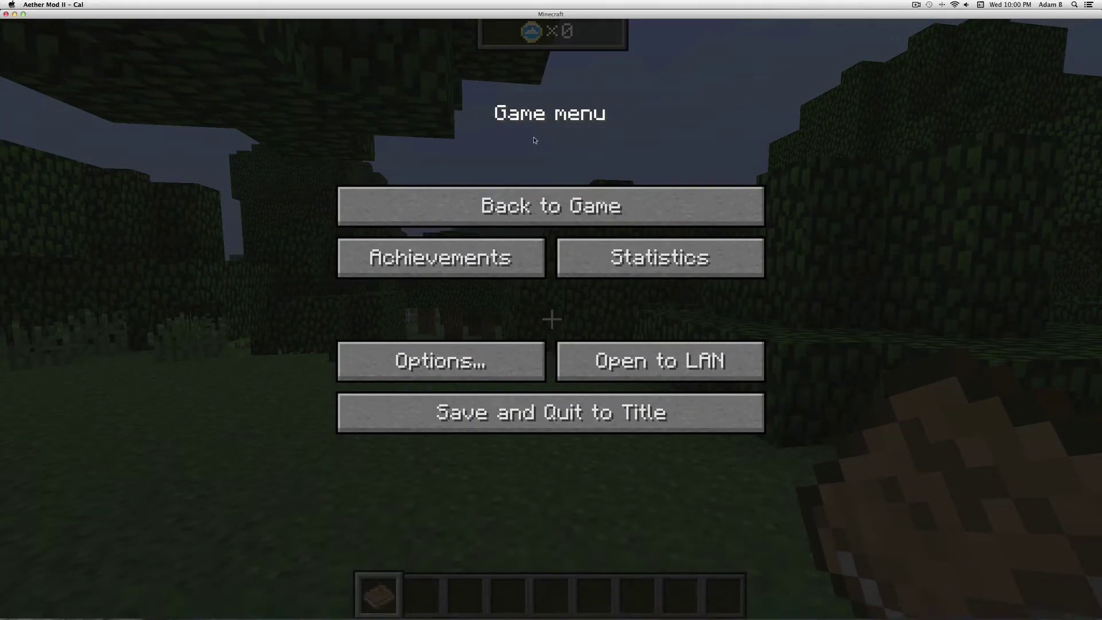
# - View the Minecraft achievements and return to the game
pyautogui.click(441, 258)
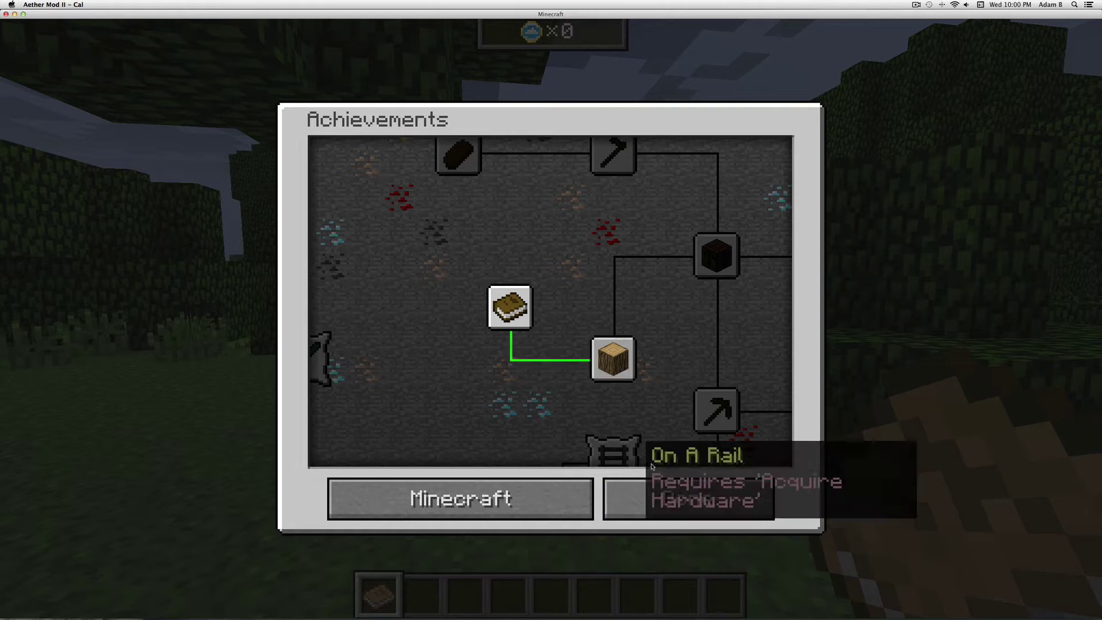
pyautogui.click(671, 499)
pyautogui.press('Escape')
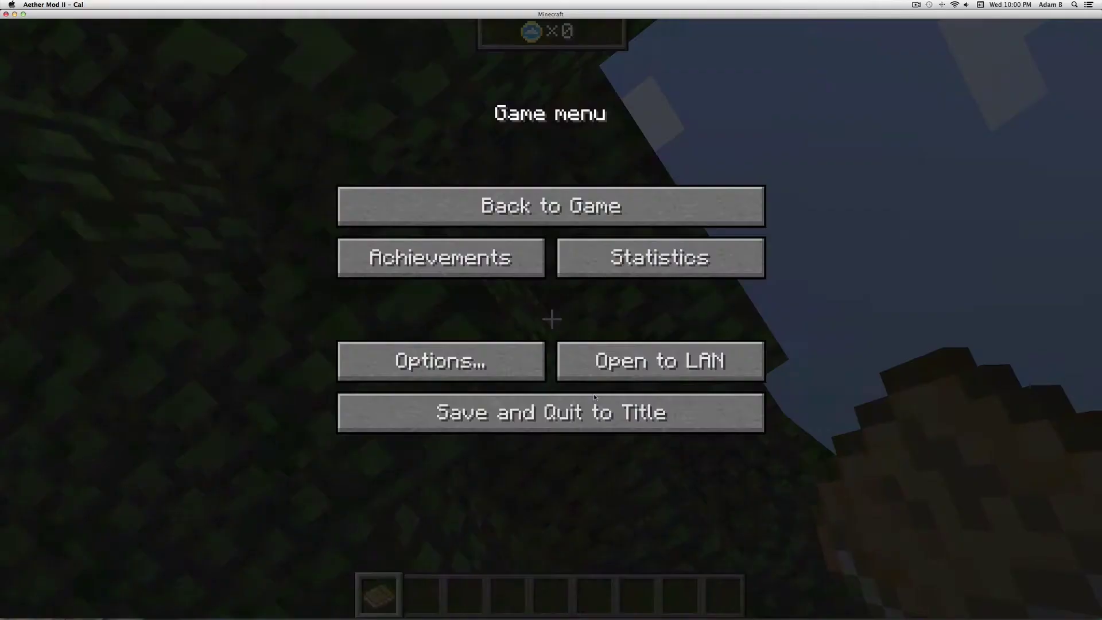
pyautogui.press('Escape')
# - Search the creative inventory for glowstone and add it to the hotbar along with a water bucket from the Miscellaneous items
pyautogui.press('e')
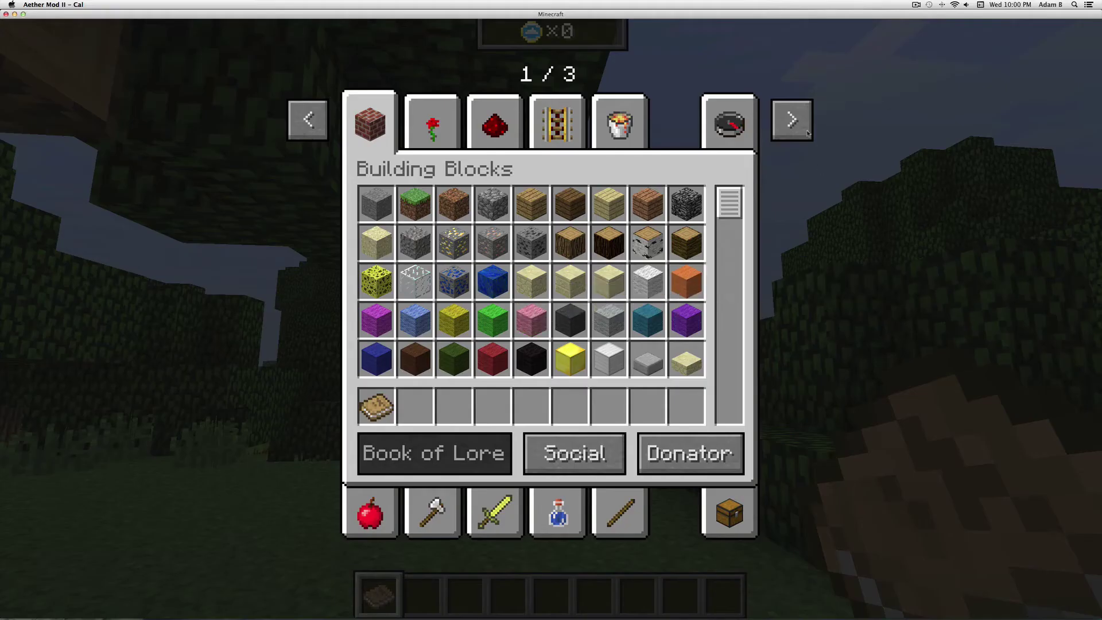
pyautogui.click(495, 119)
pyautogui.click(456, 126)
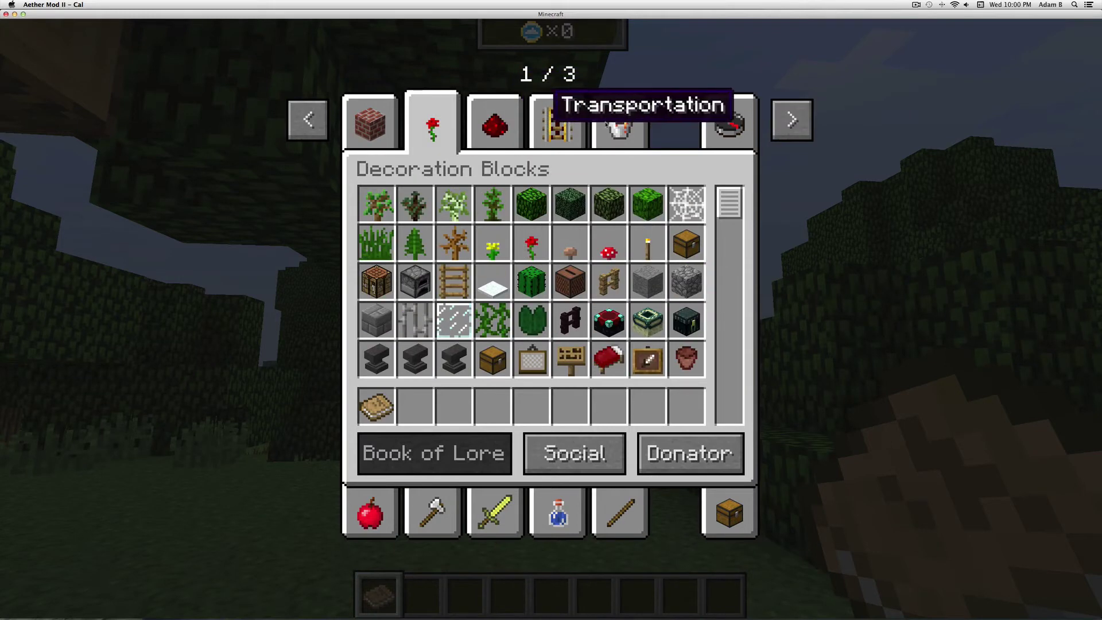
pyautogui.click(738, 127)
pyautogui.write('g')
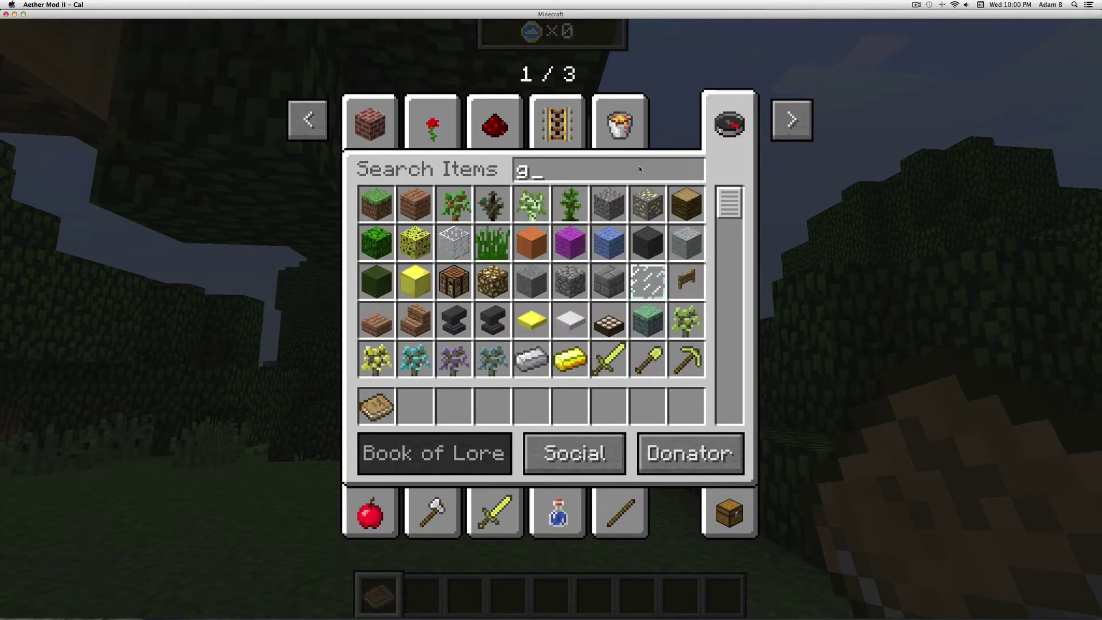
pyautogui.write('lowstone')
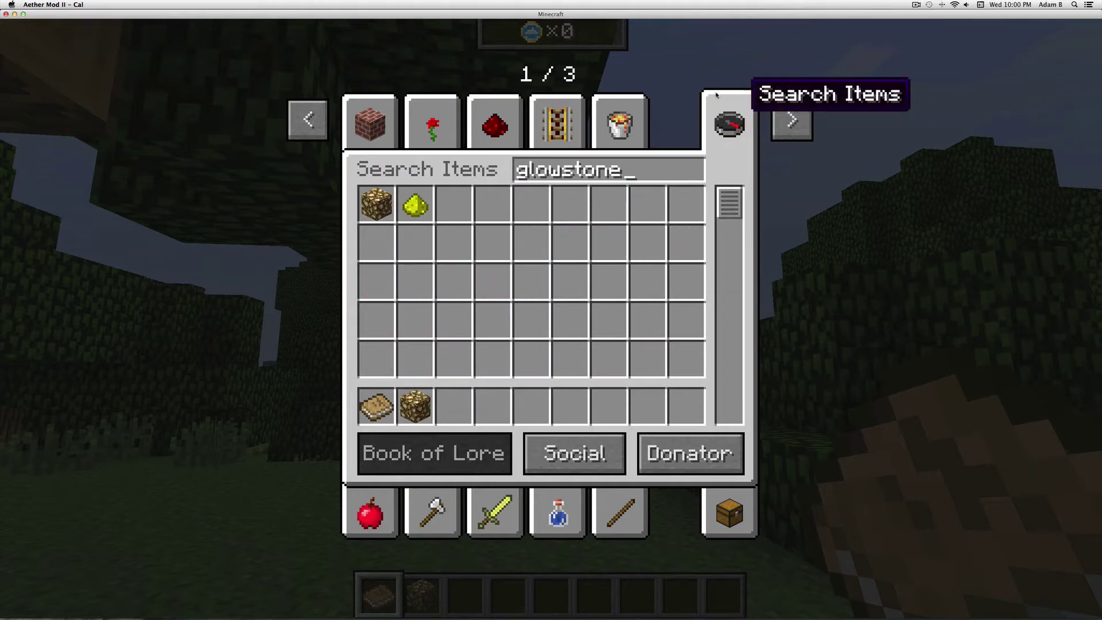
pyautogui.click(626, 115)
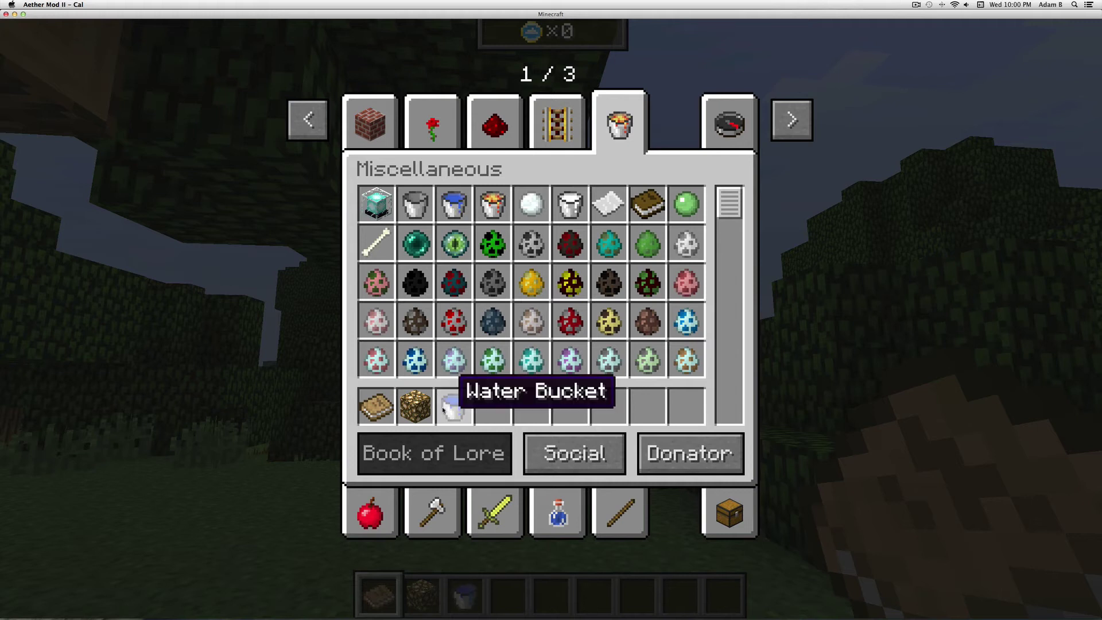
pyautogui.press('e')
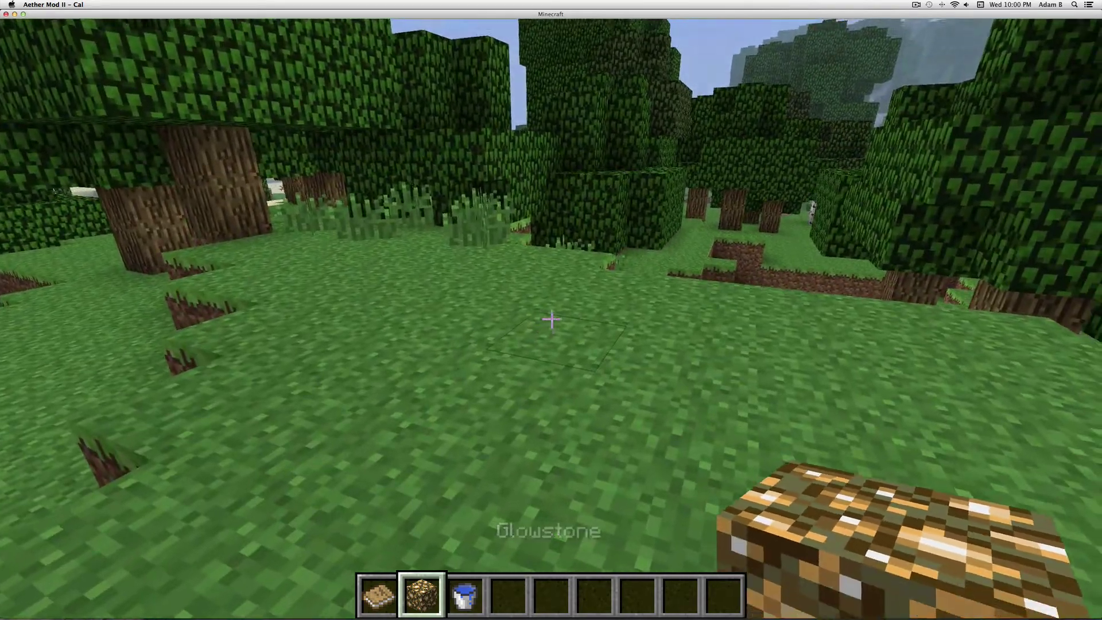
# - Build an upright rectangular glowstone portal frame in the grassy clearing, with an opening two blocks wide
pyautogui.rightClick(551, 319)
pyautogui.rightClick(552, 320)
pyautogui.press('d')
pyautogui.rightClick(552, 320)
pyautogui.rightClick(551, 319)
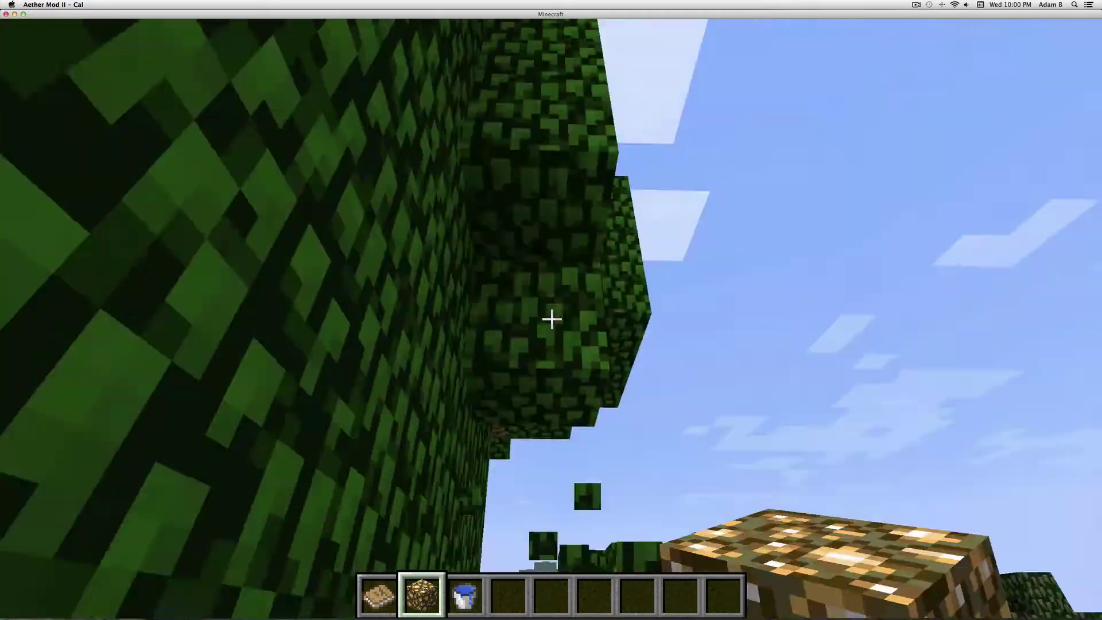
pyautogui.press('space')
pyautogui.scroll(1, 552, 318)
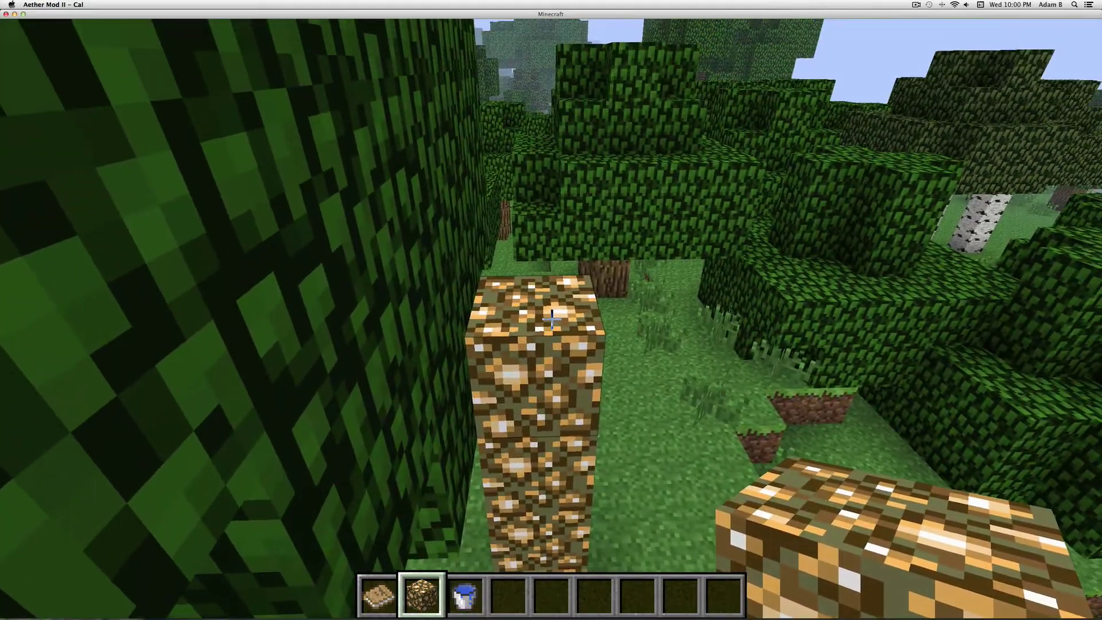
pyautogui.rightClick(552, 319)
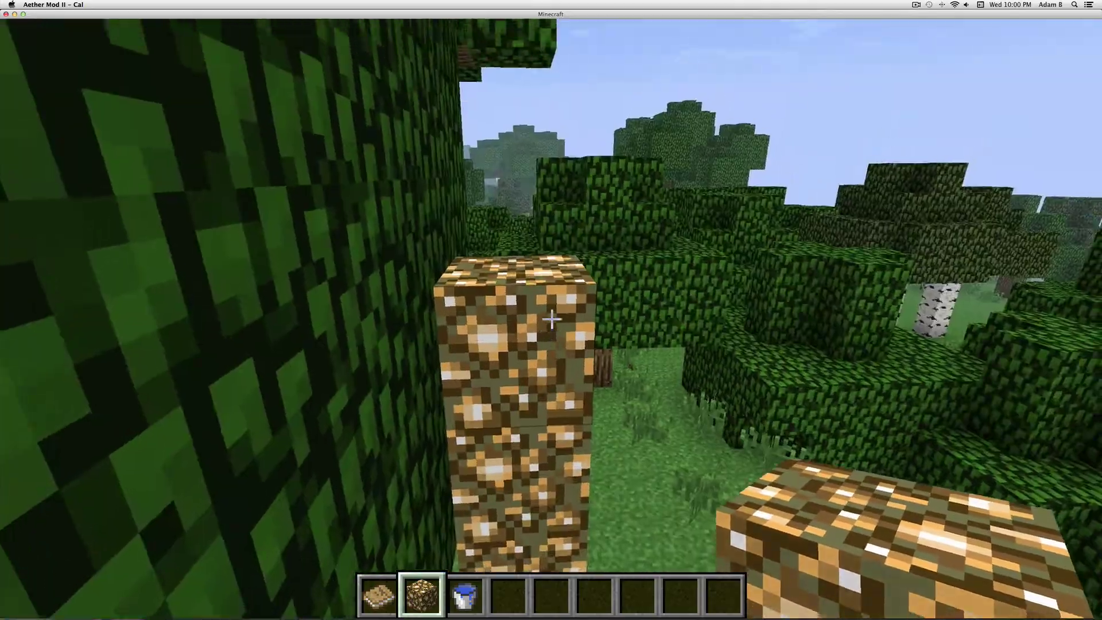
pyautogui.rightClick(552, 319)
pyautogui.rightClick(552, 319)
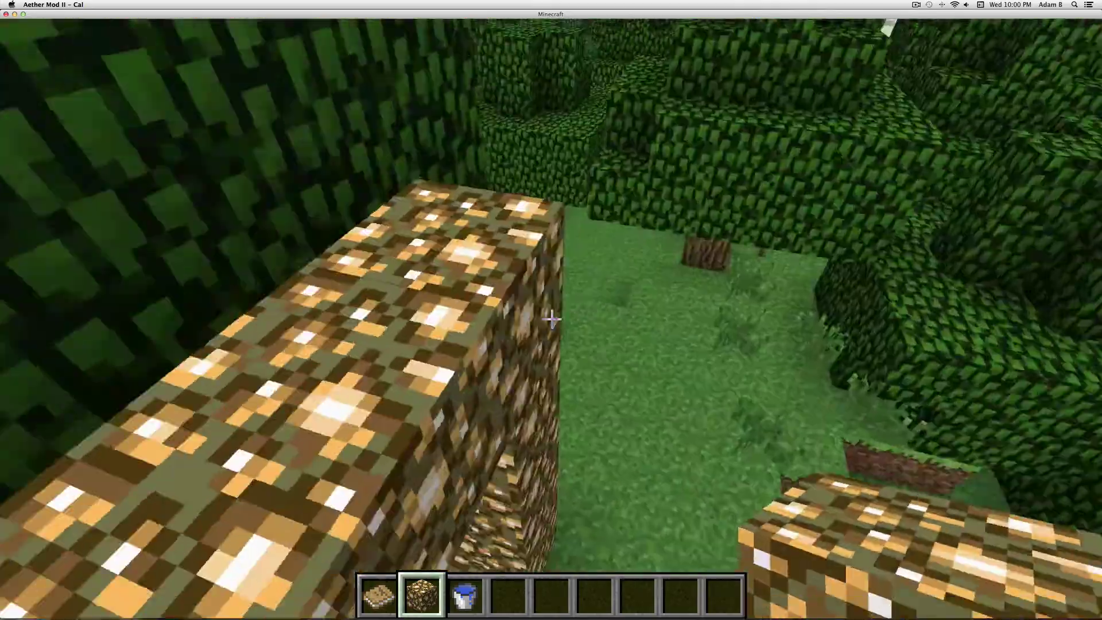
pyautogui.press('s')
pyautogui.press('w')
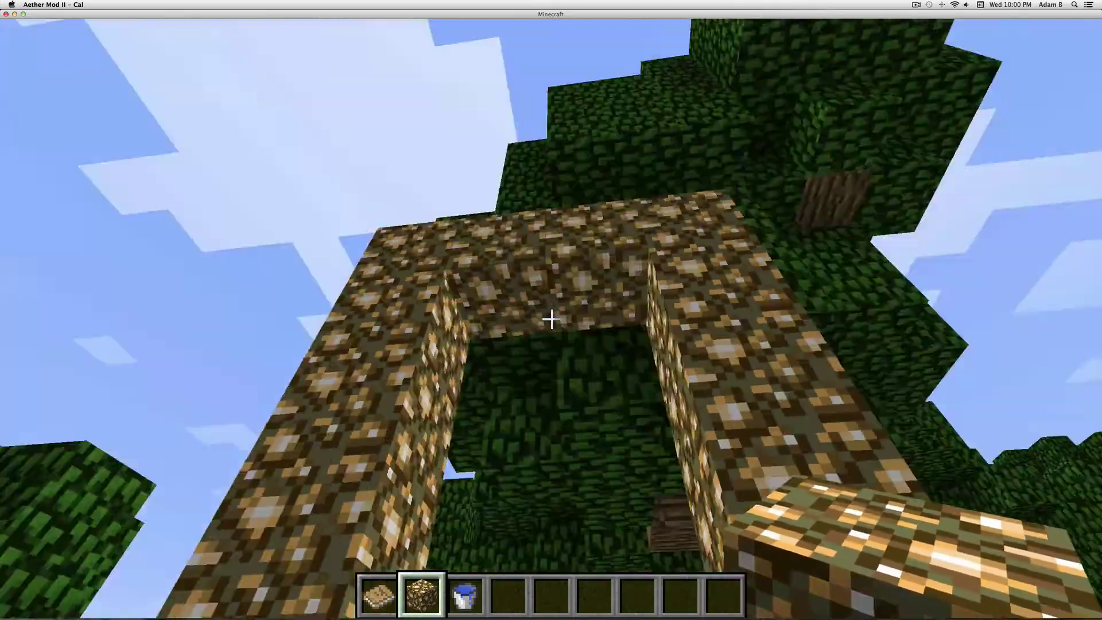
# - Activate the Aether portal by emptying the water bucket inside the glowstone frame
pyautogui.press('w')
pyautogui.press('space')
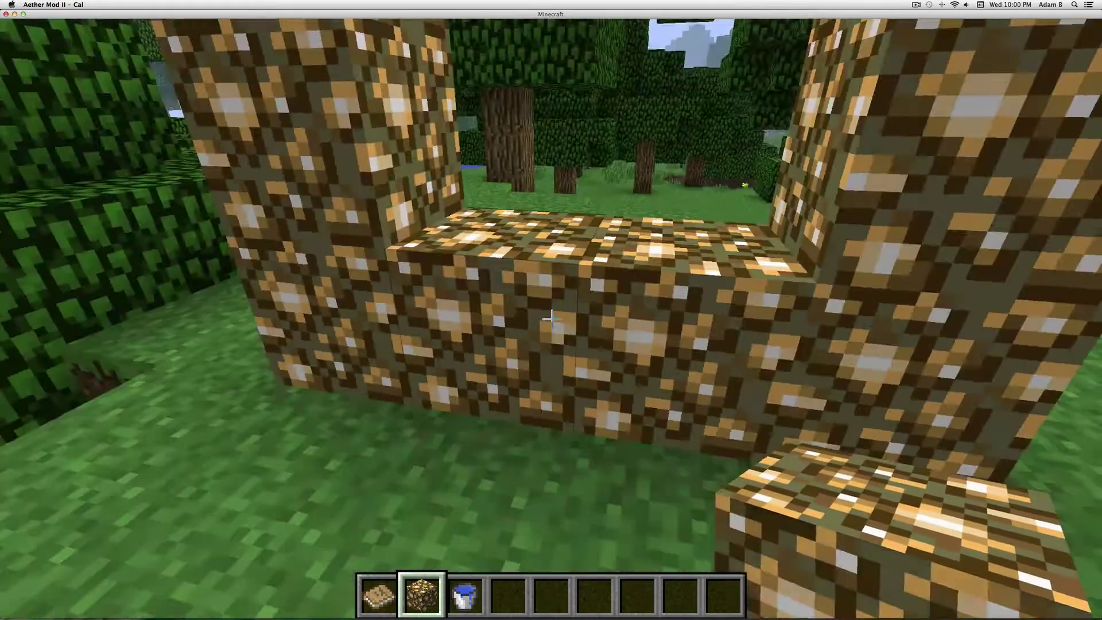
pyautogui.press('3')
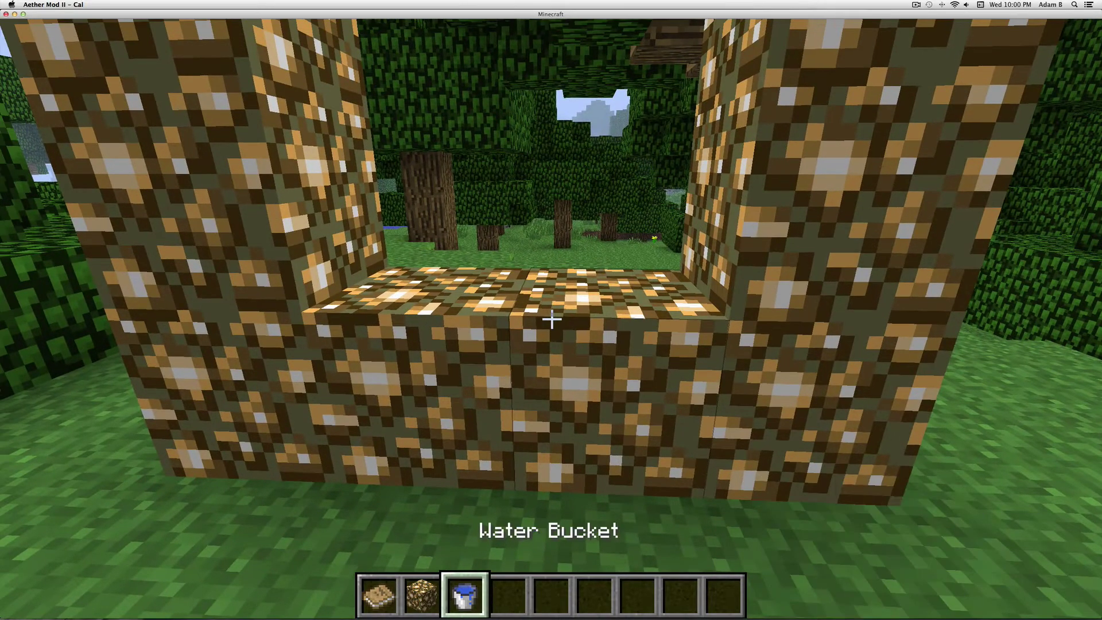
pyautogui.press('w')
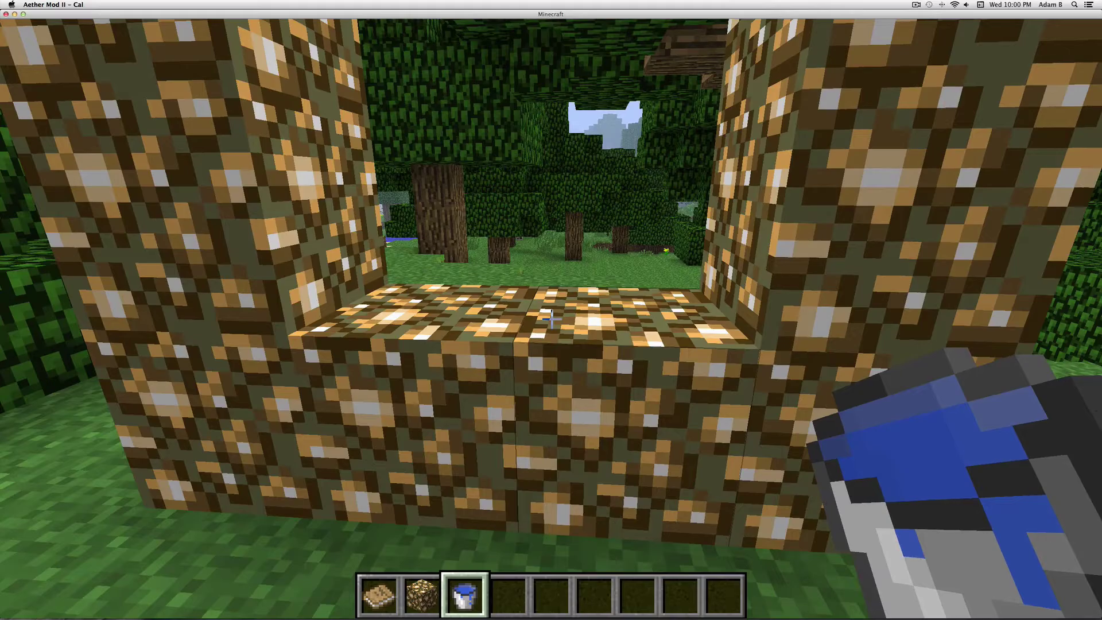
pyautogui.press('w')
pyautogui.press('space')
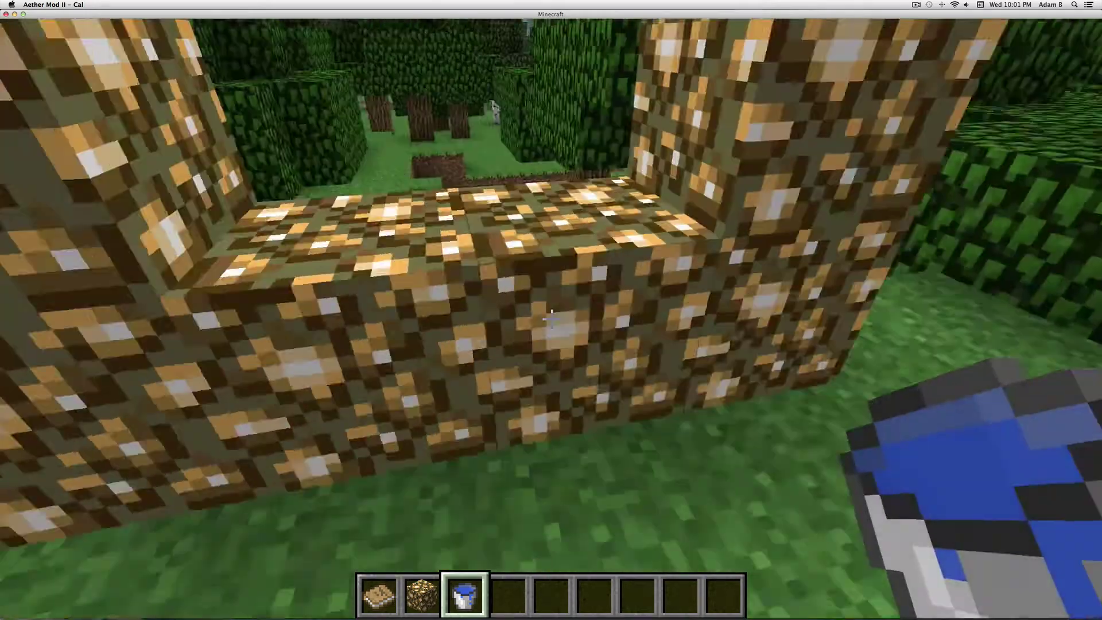
pyautogui.press('w')
pyautogui.press('space')
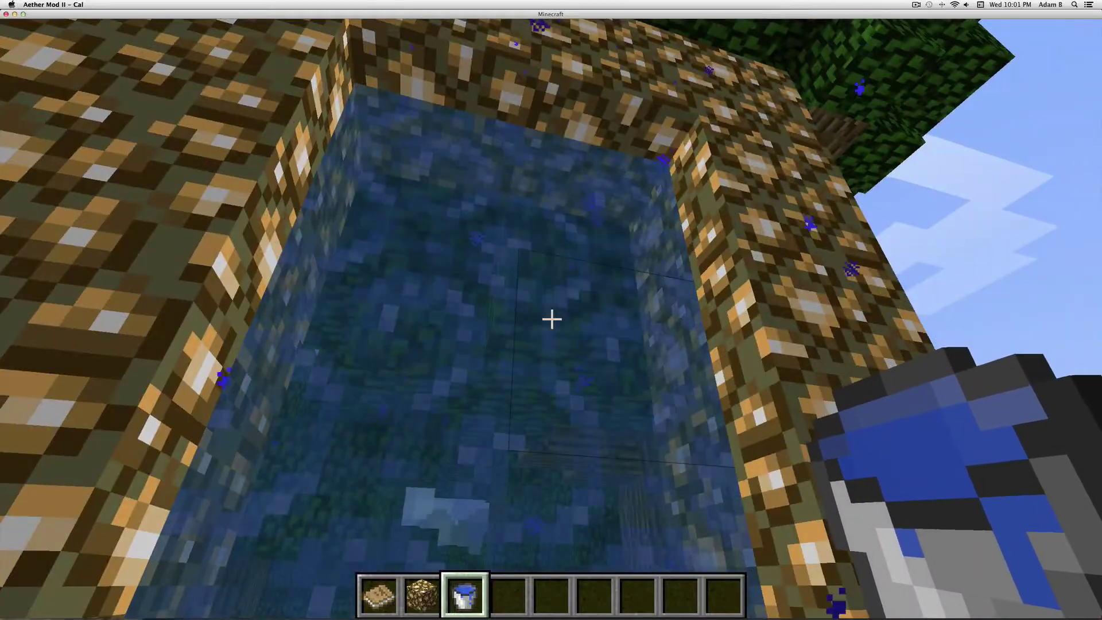
# - Enter the portal to the Aether and fly out toward the floating islands
pyautogui.press('w')
pyautogui.press('space')
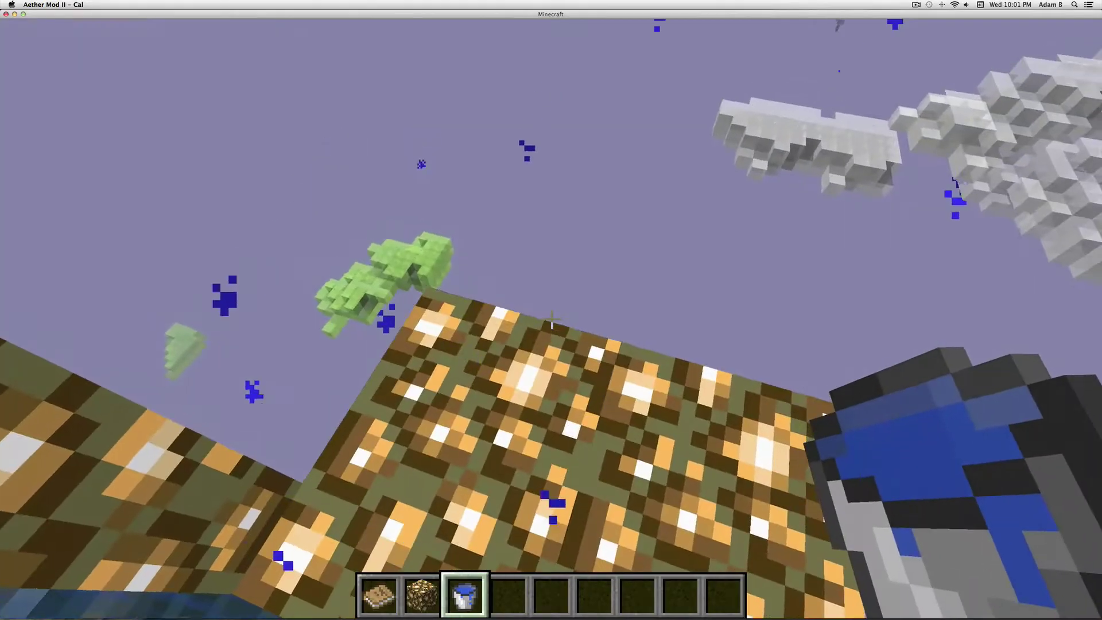
pyautogui.press('e')
pyautogui.press('e')
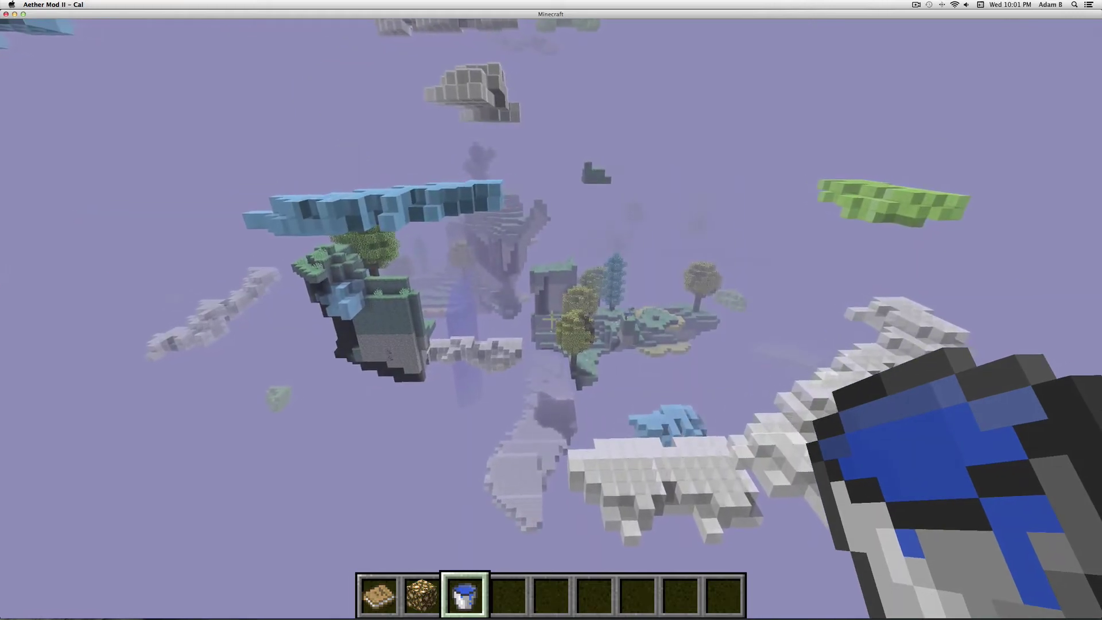
pyautogui.press('w')
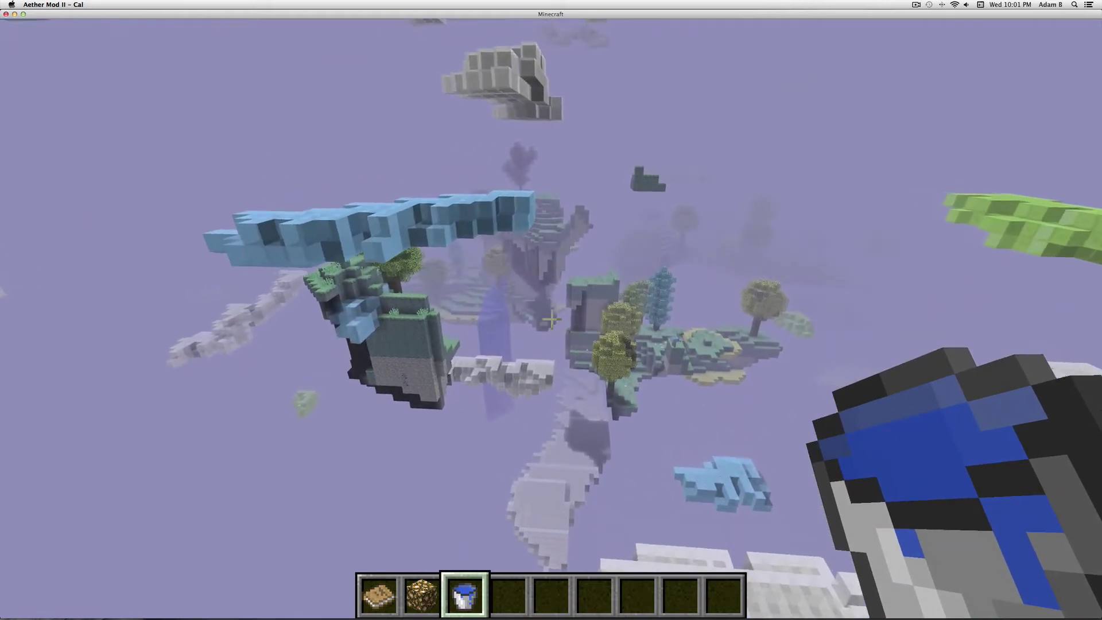
pyautogui.press('w')
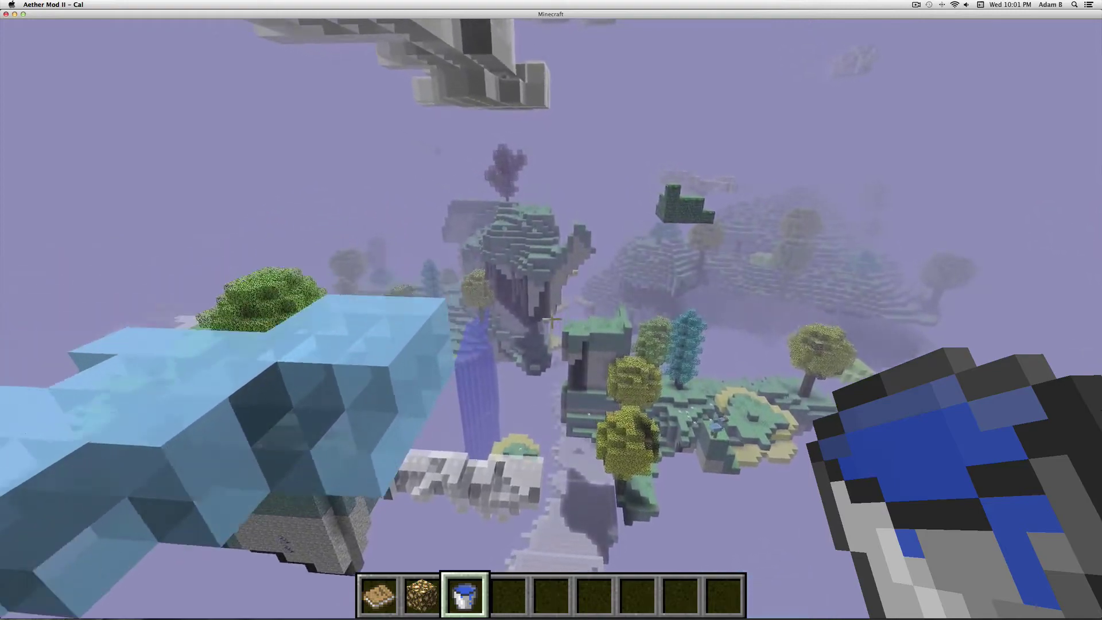
# - Fly down to the patch of yellow-speckled ore in the stone cliff of the nearby floating island
pyautogui.press('w')
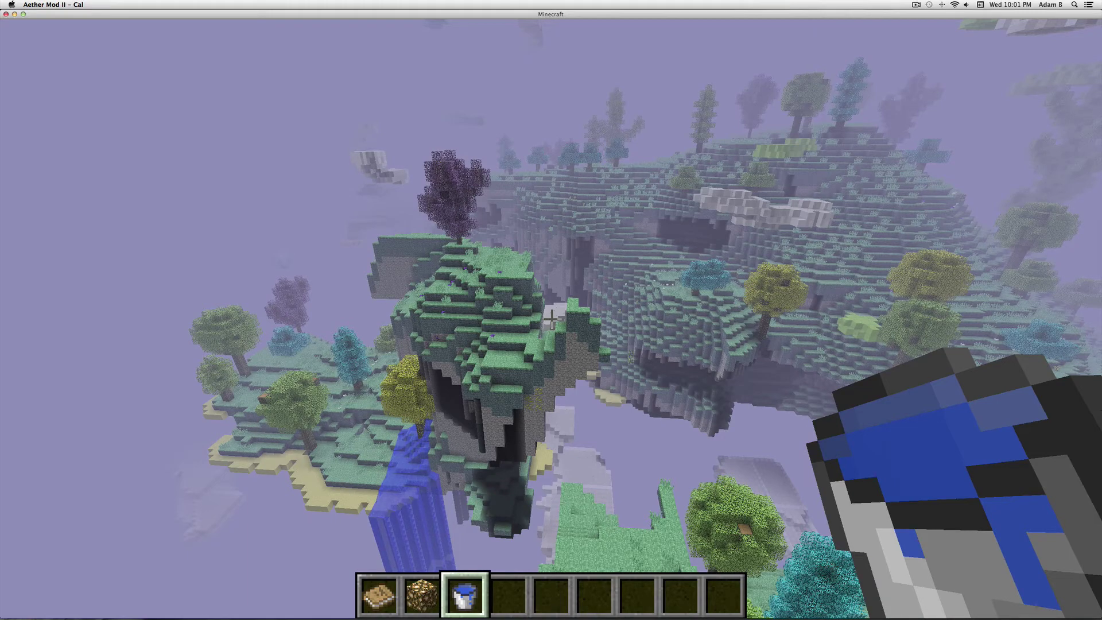
pyautogui.press('shift')
pyautogui.press('w')
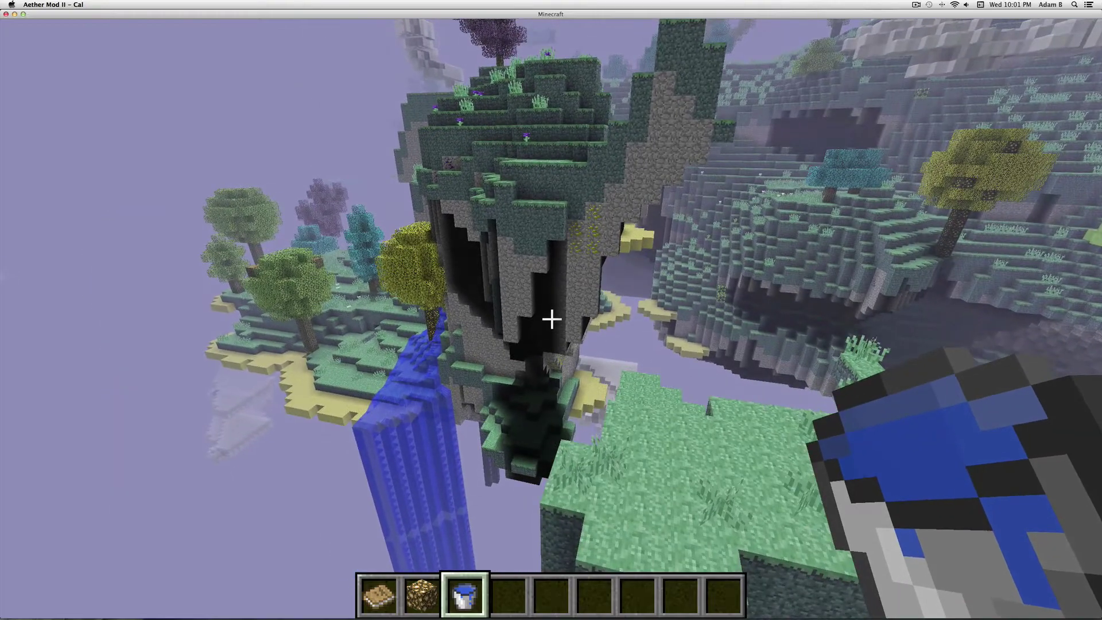
pyautogui.press('w')
pyautogui.press('w')
pyautogui.press('shift')
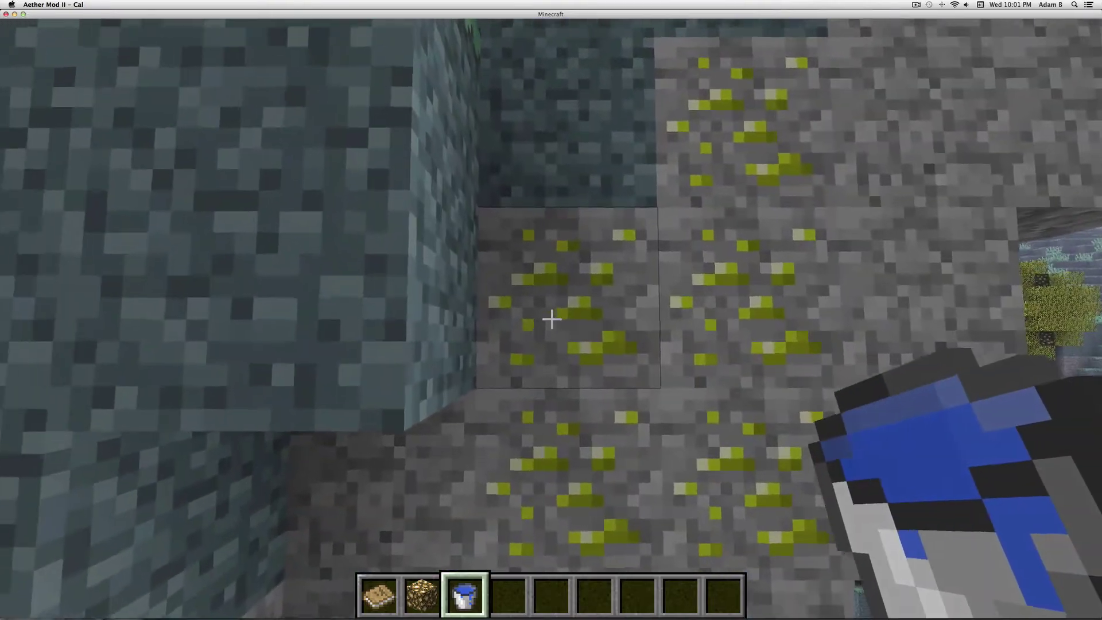
# - Break several yellow-speckled ore blocks in the cliff face
pyautogui.click(552, 319)
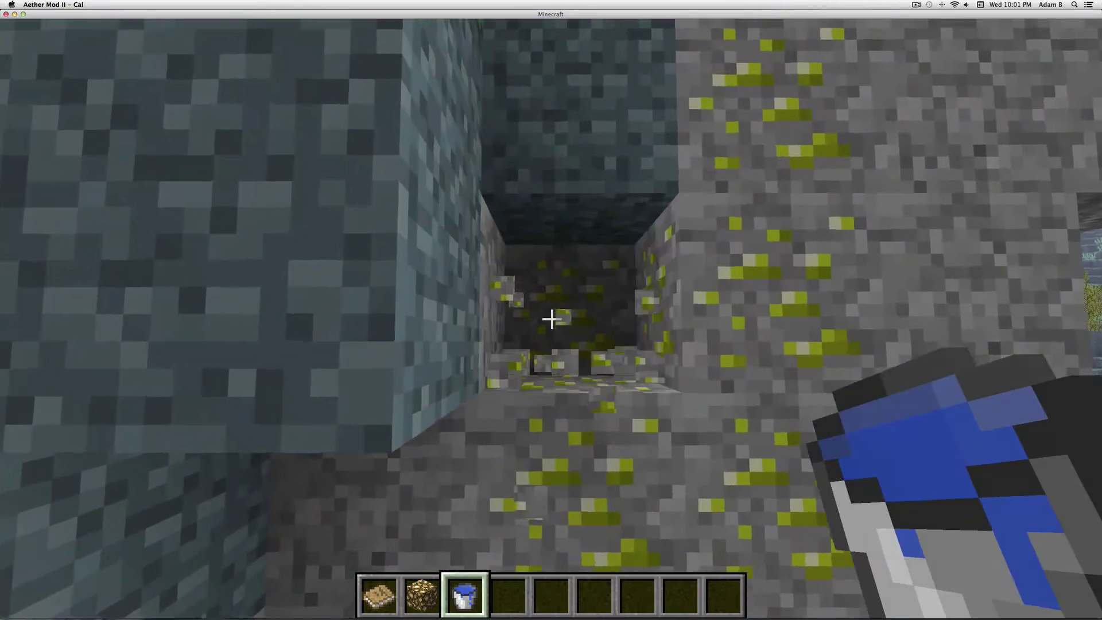
pyautogui.press('d')
pyautogui.press('w')
pyautogui.click(552, 319)
pyautogui.click(552, 319)
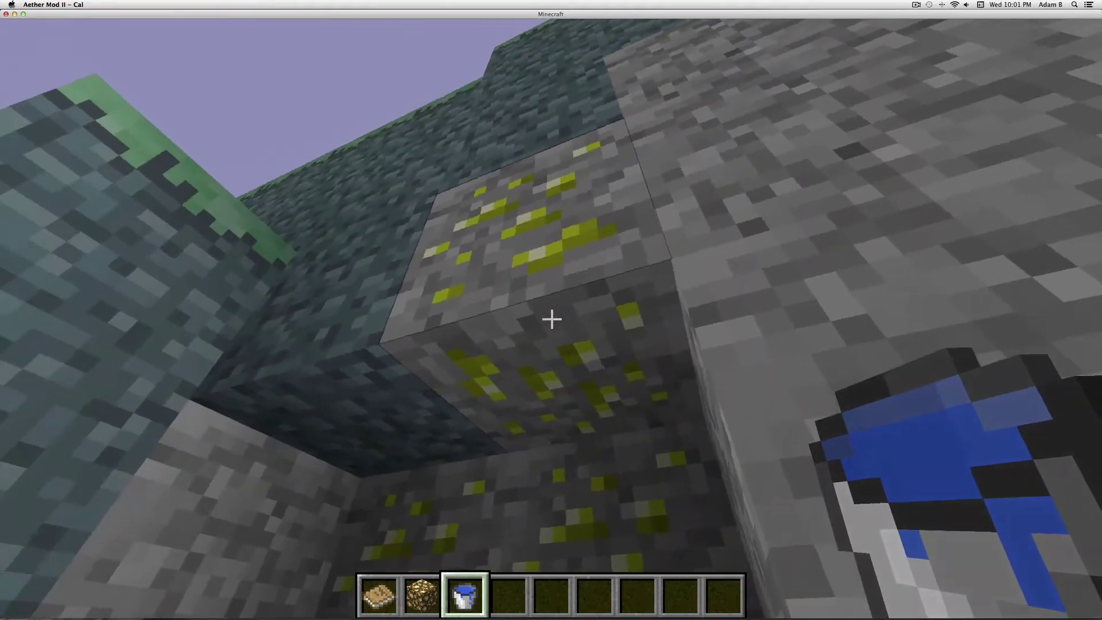
pyautogui.press('w')
pyautogui.press('space')
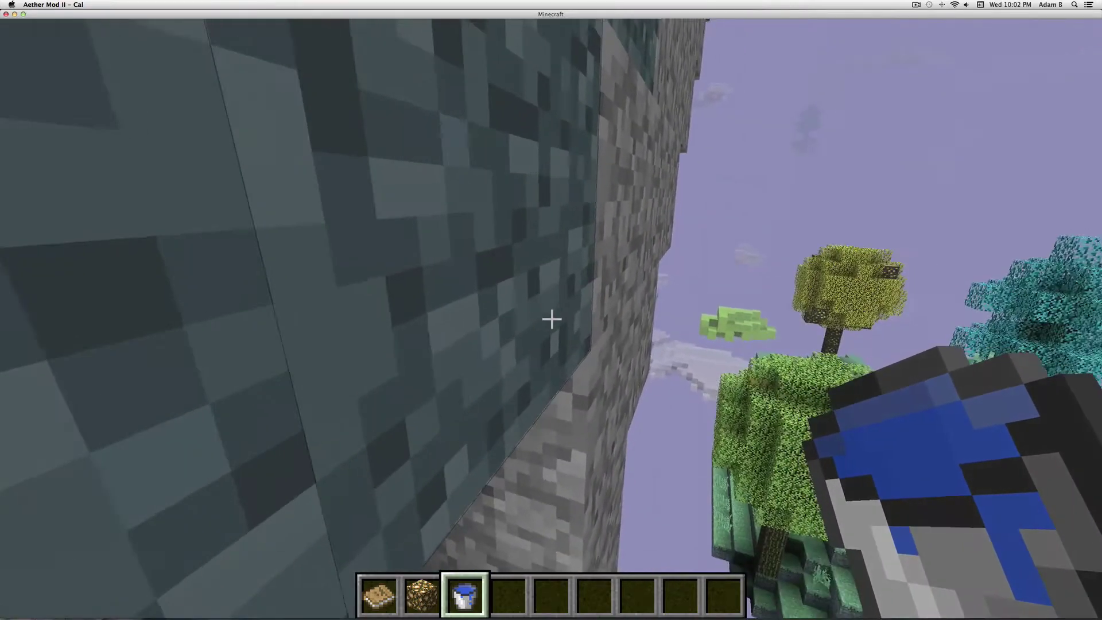
# - Survey the Aether's islands, coloured trees and floating clouds by flying through the valley and over the grassy plateau
pyautogui.press('shift')
pyautogui.press('w')
pyautogui.press('w')
pyautogui.press('e')
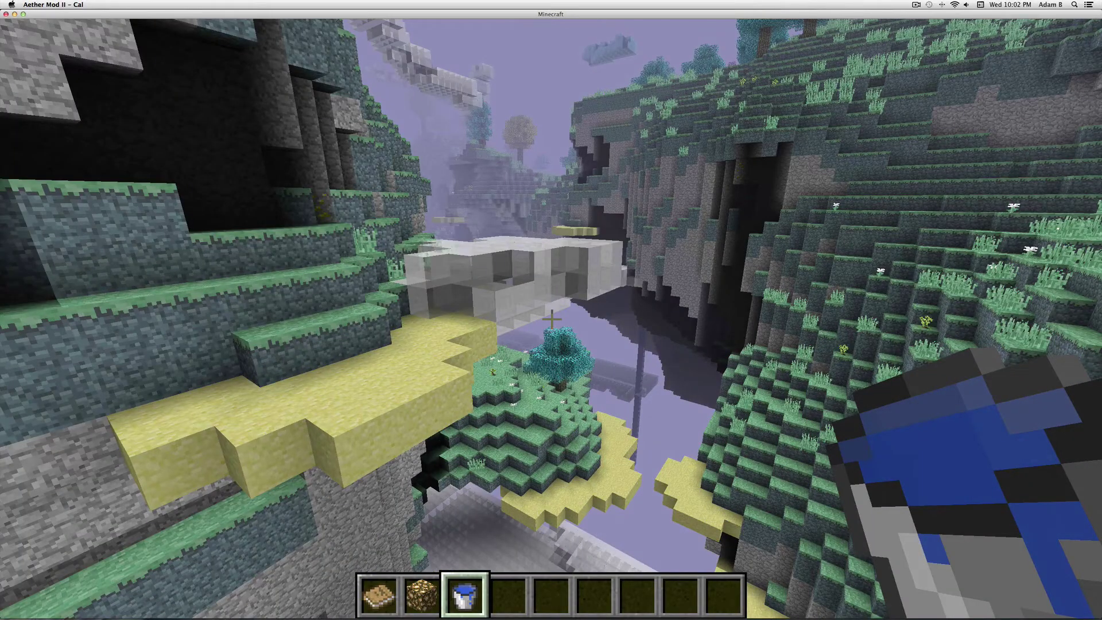
pyautogui.press('w')
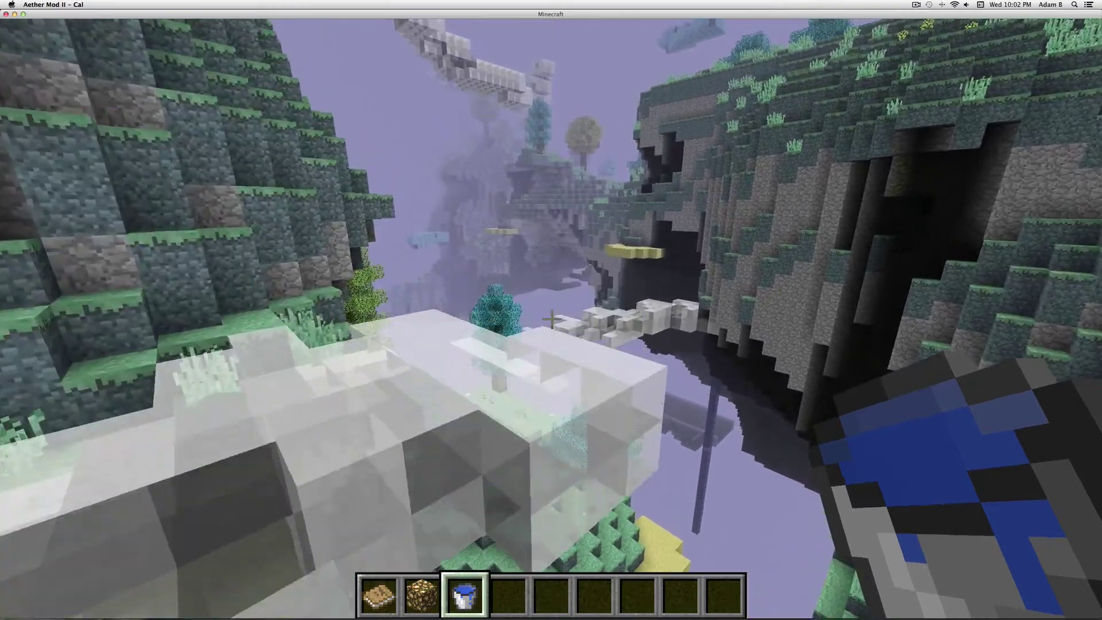
pyautogui.press('w')
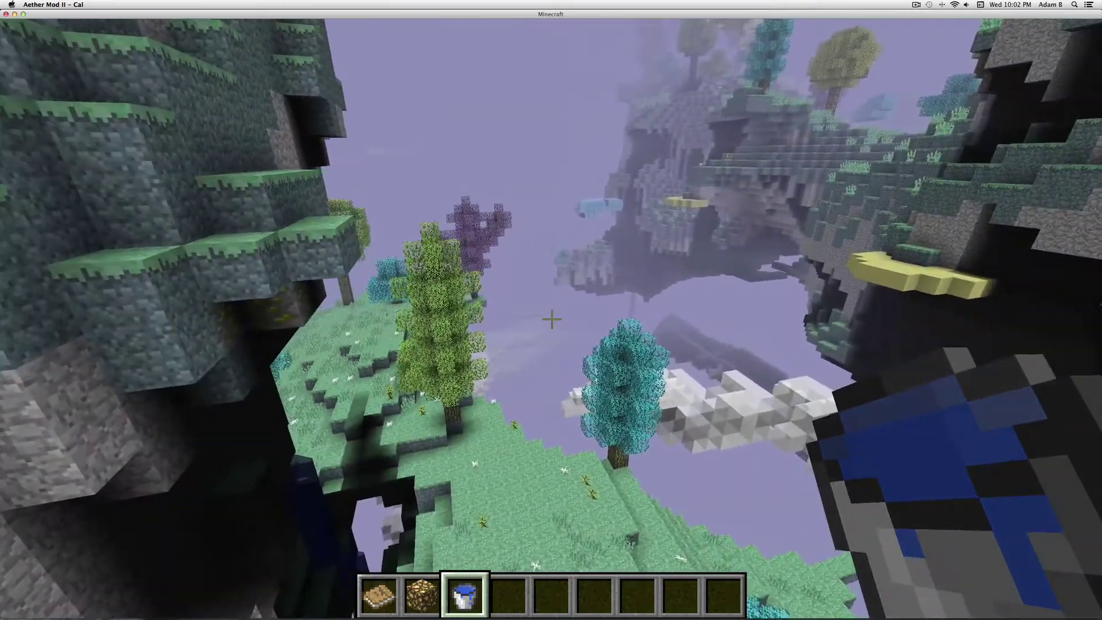
pyautogui.press('w')
pyautogui.press('w')
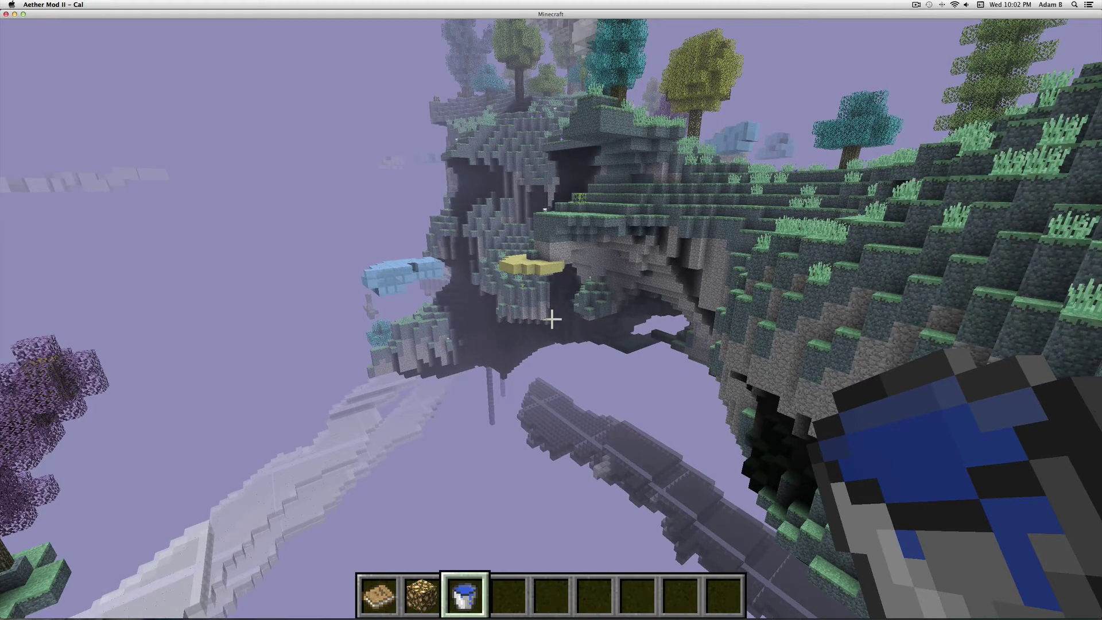
pyautogui.press('w')
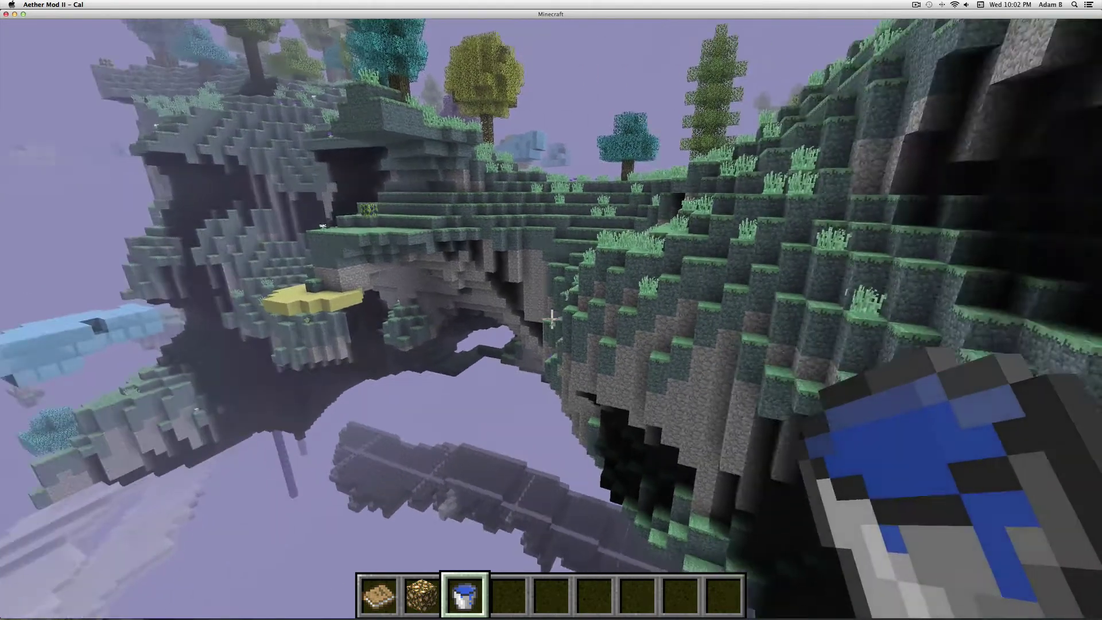
pyautogui.press('w')
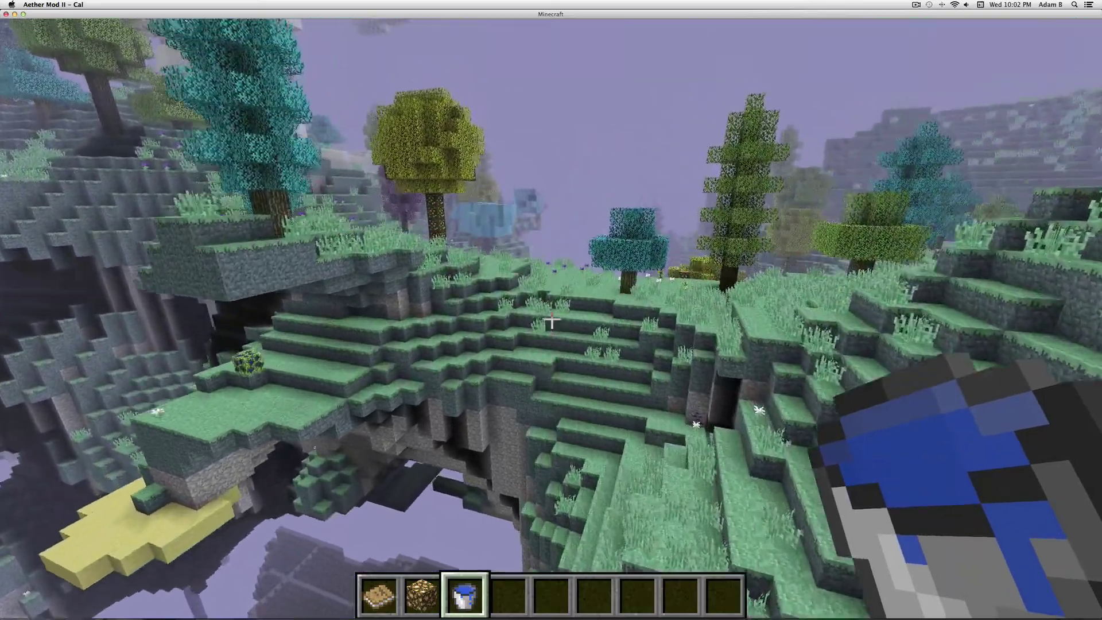
pyautogui.press('w')
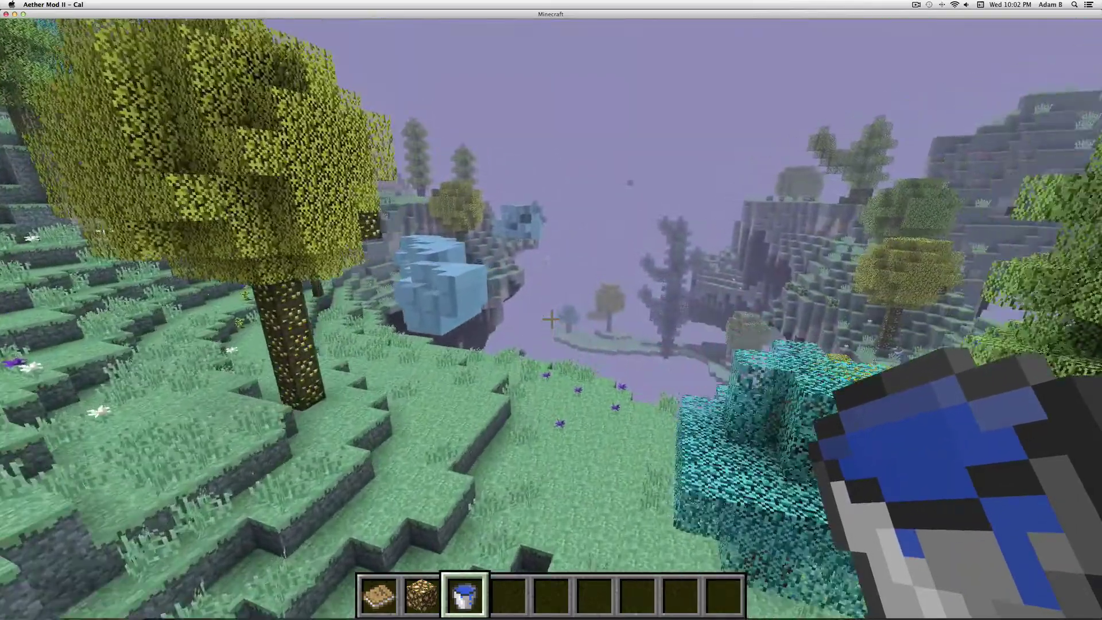
pyautogui.press('w')
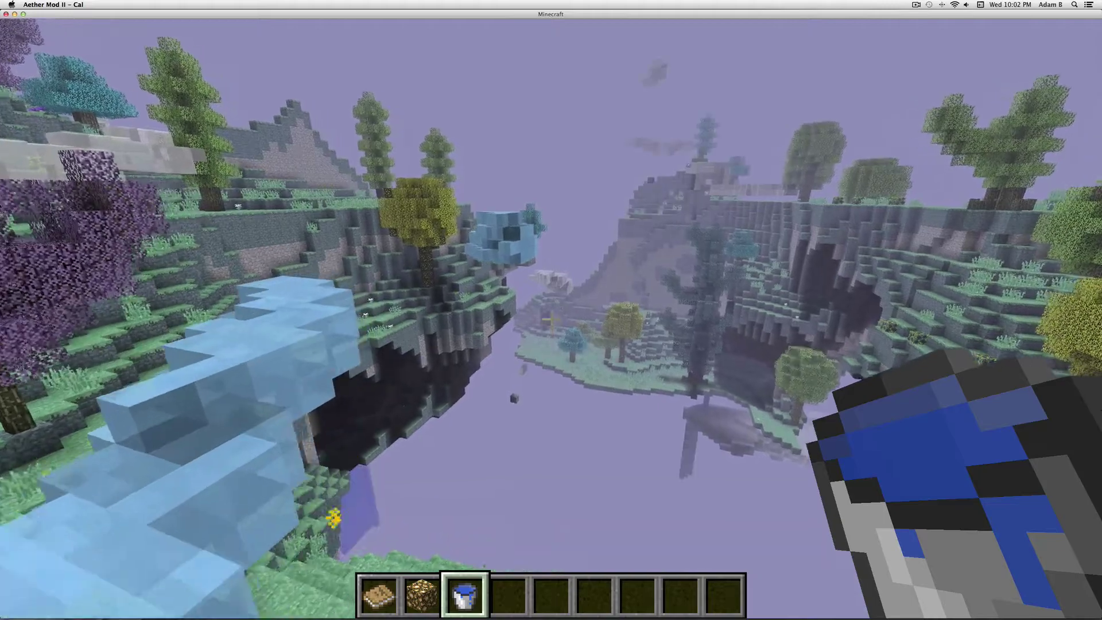
pyautogui.press('w')
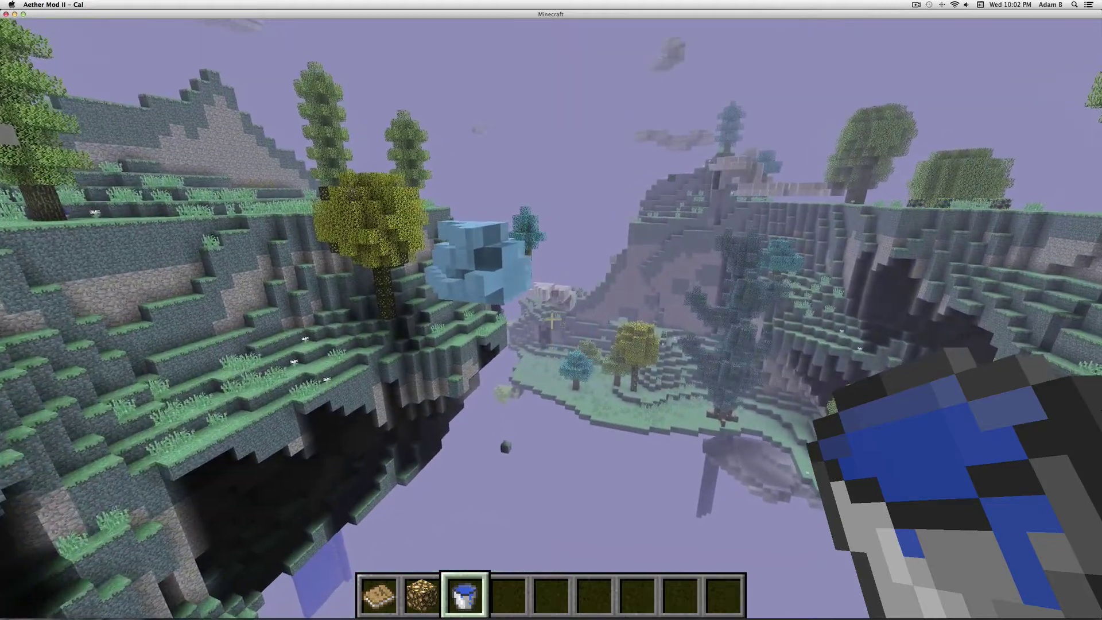
# - Check the game options, including the difficulty setting, and return to the game
pyautogui.press('e')
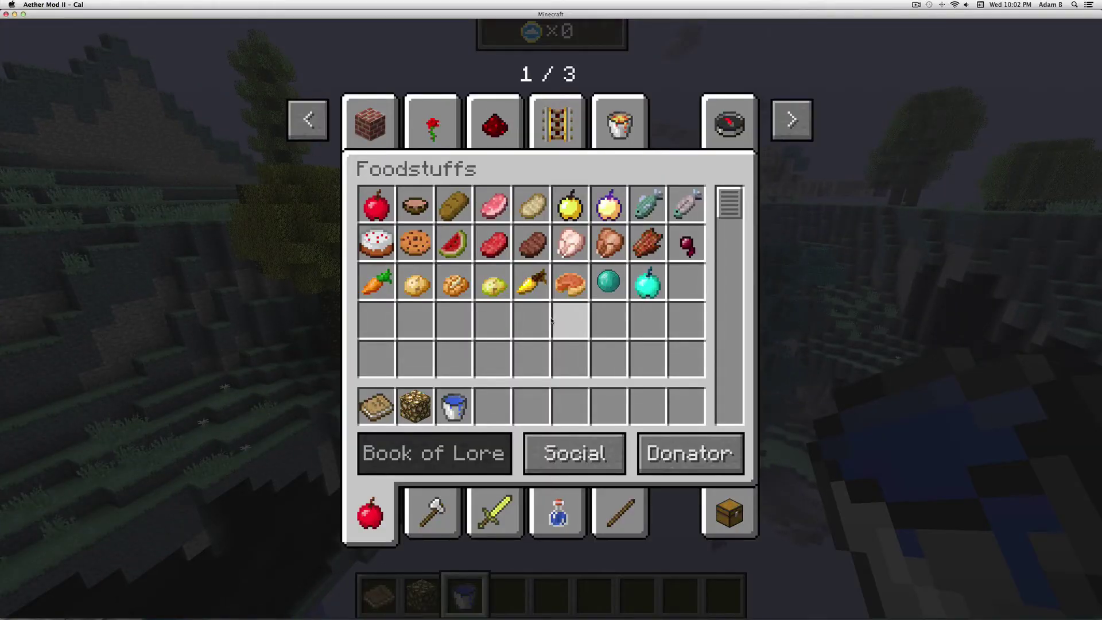
pyautogui.press('Escape')
pyautogui.press('Escape')
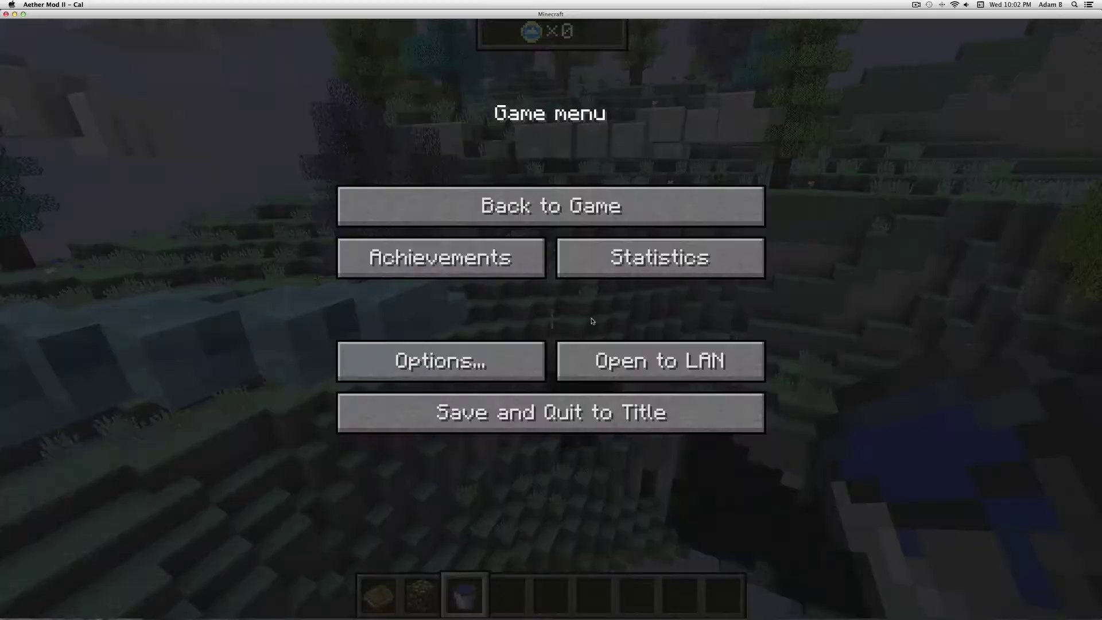
pyautogui.click(487, 361)
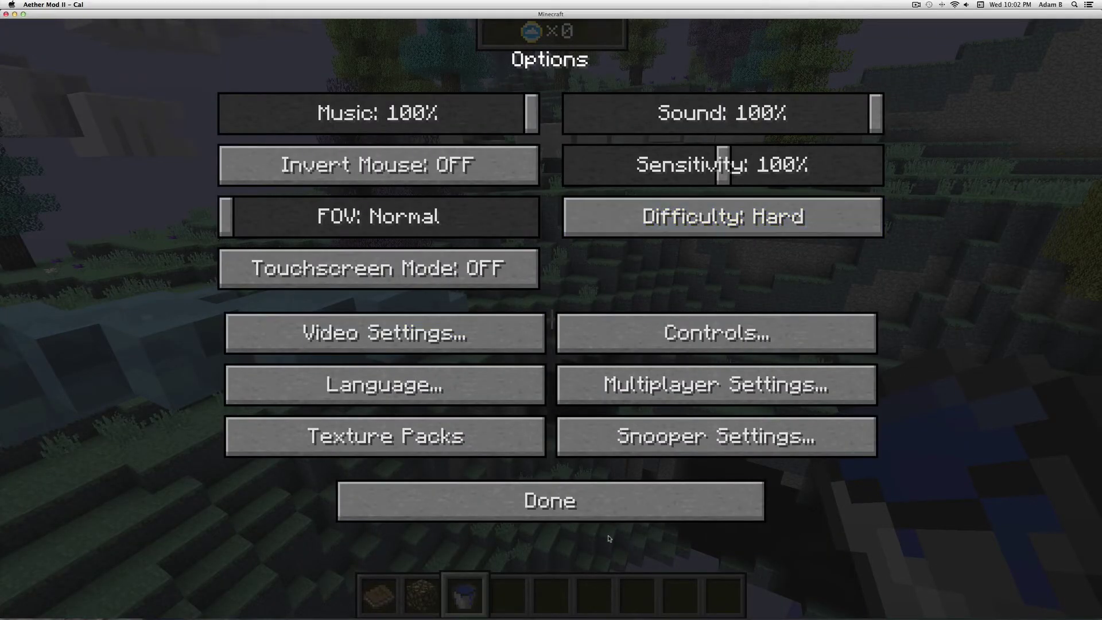
pyautogui.click(615, 520)
pyautogui.click(600, 238)
pyautogui.click(676, 565)
pyautogui.click(537, 202)
pyautogui.press('Escape')
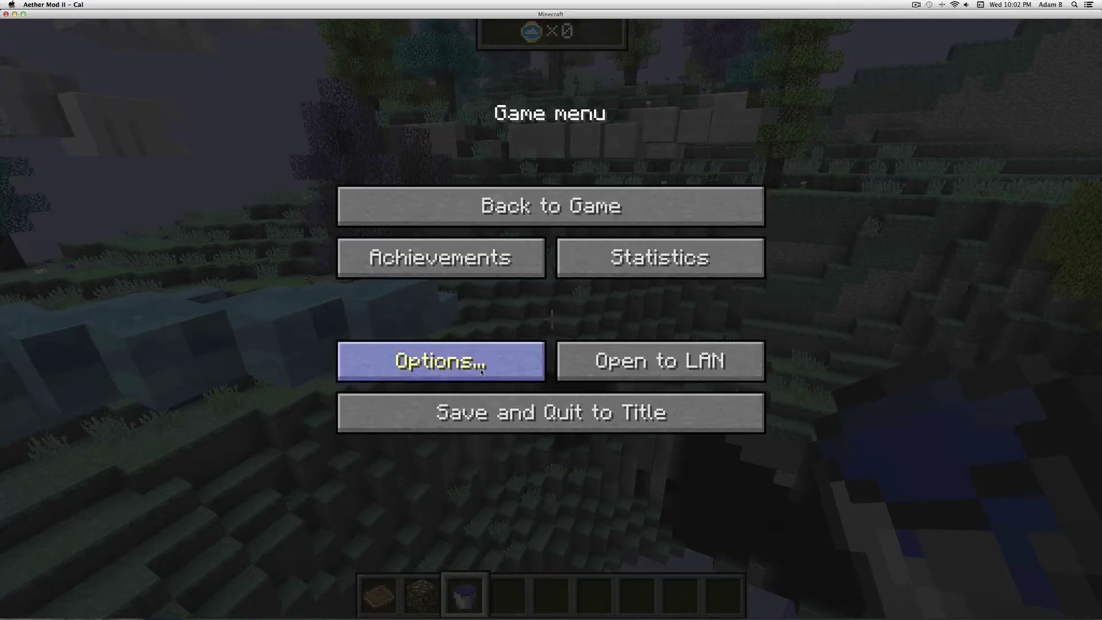
pyautogui.press('Escape')
# - Add a diamond sword from the Combat items to the fourth hotbar slot and equip it
pyautogui.press('e')
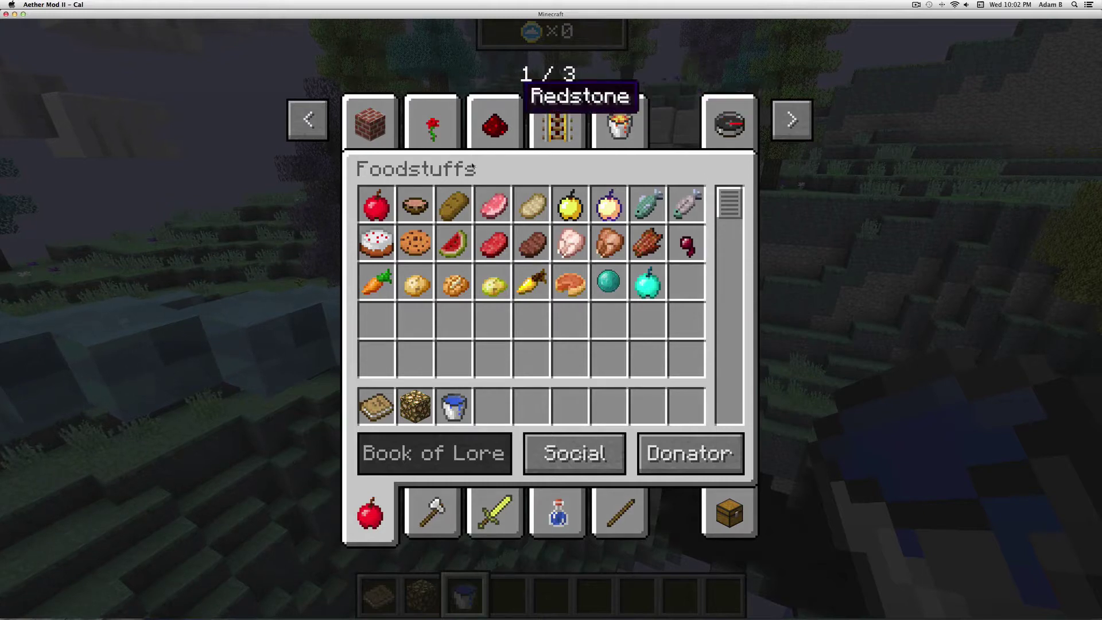
pyautogui.click(494, 523)
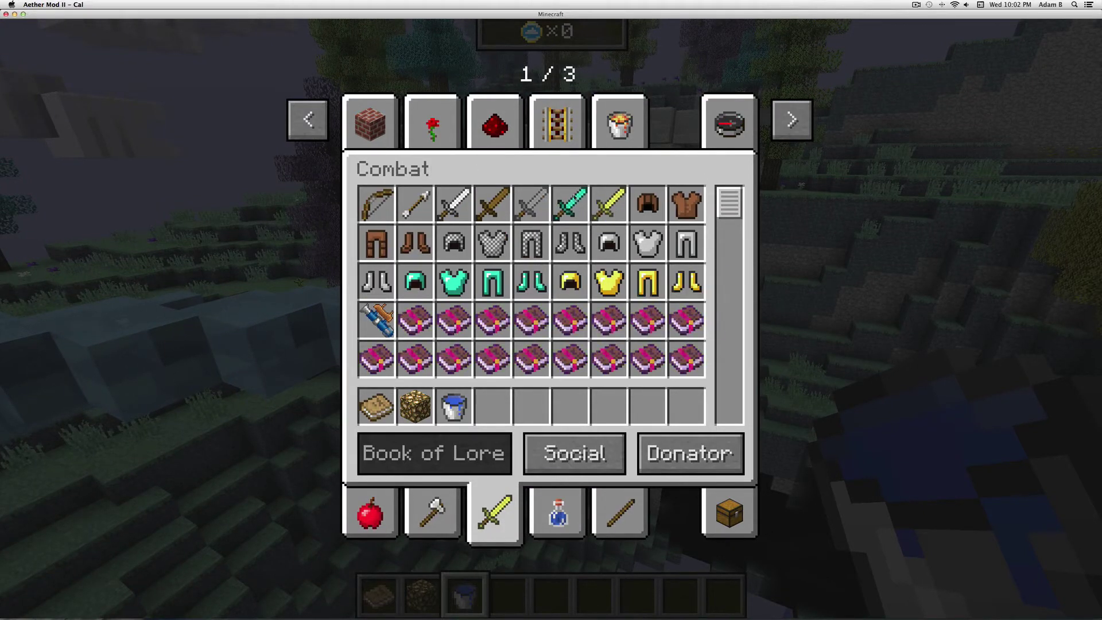
pyautogui.press('e')
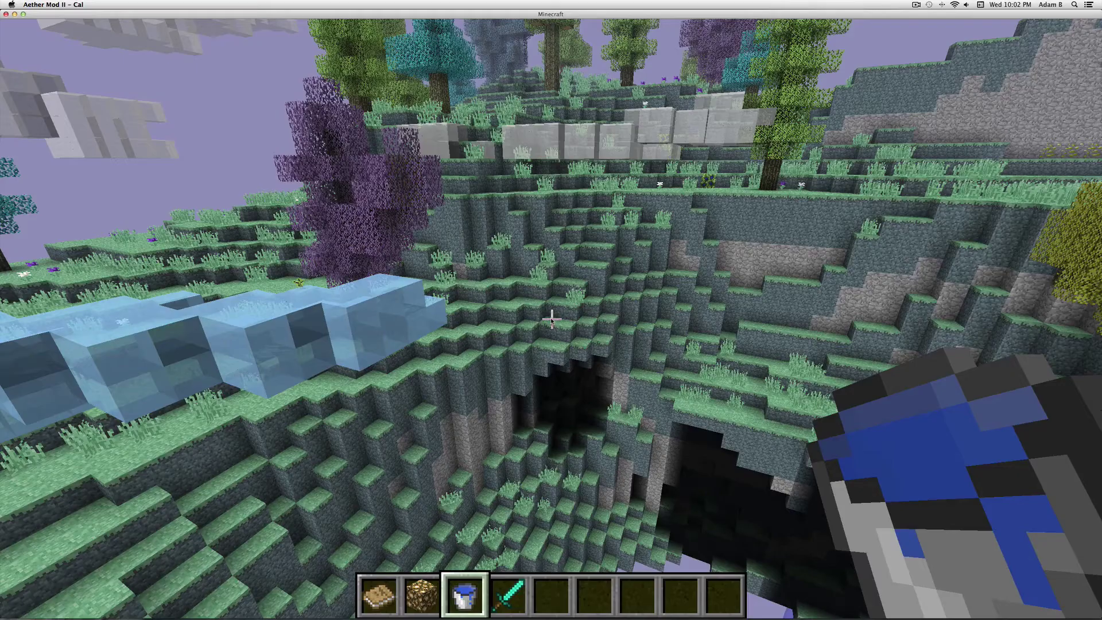
pyautogui.press('4')
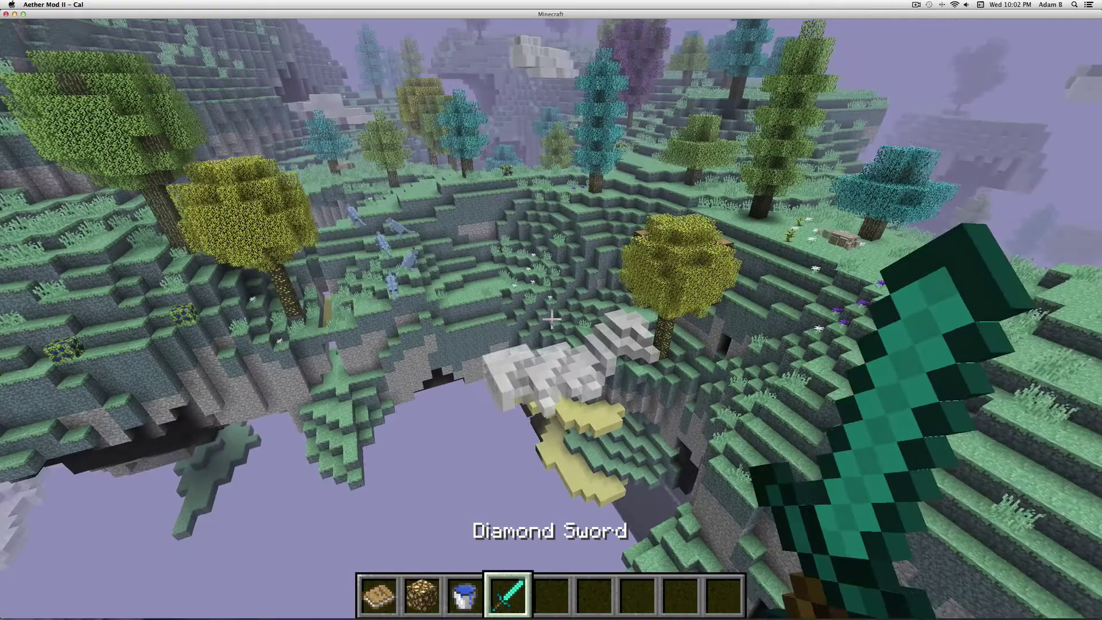
# - Fly down to the blue horned creatures on the grassy terraces and attack one with the diamond sword
pyautogui.press('w')
pyautogui.press('w')
pyautogui.press('shift')
pyautogui.press('w')
pyautogui.press('shift')
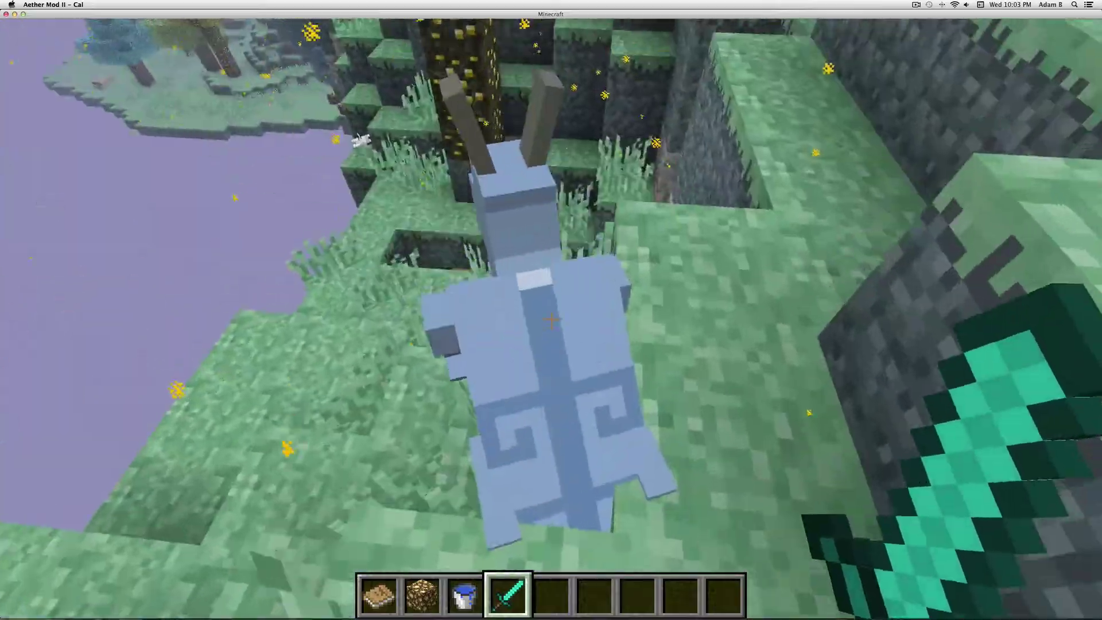
pyautogui.click(552, 319)
pyautogui.click(551, 319)
pyautogui.press('w')
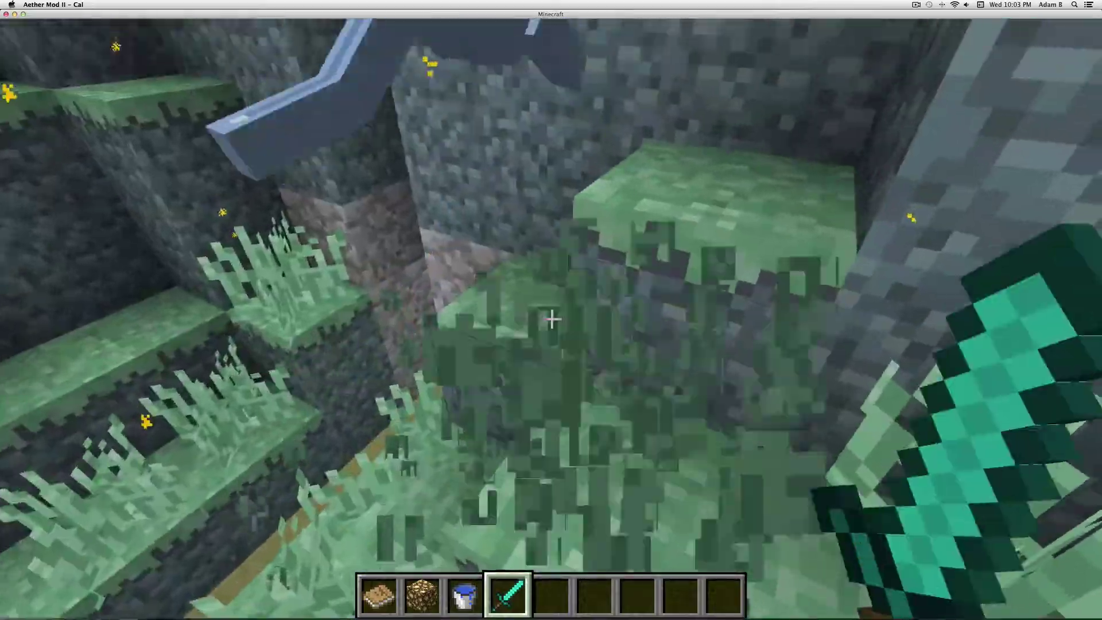
pyautogui.press('w')
pyautogui.click(552, 319)
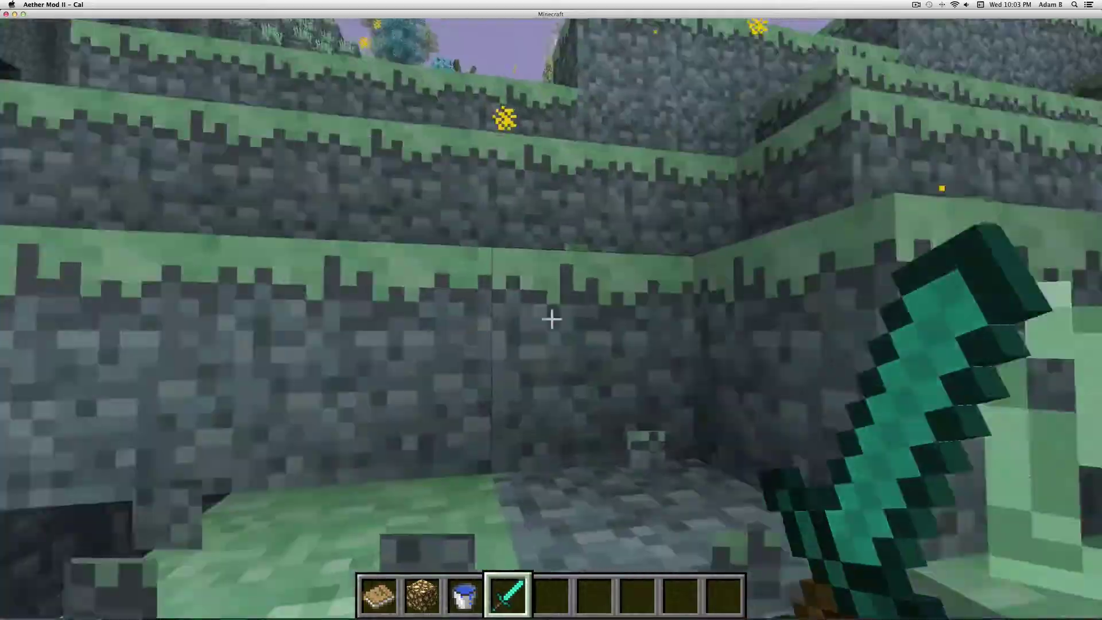
pyautogui.press('w')
pyautogui.press('space')
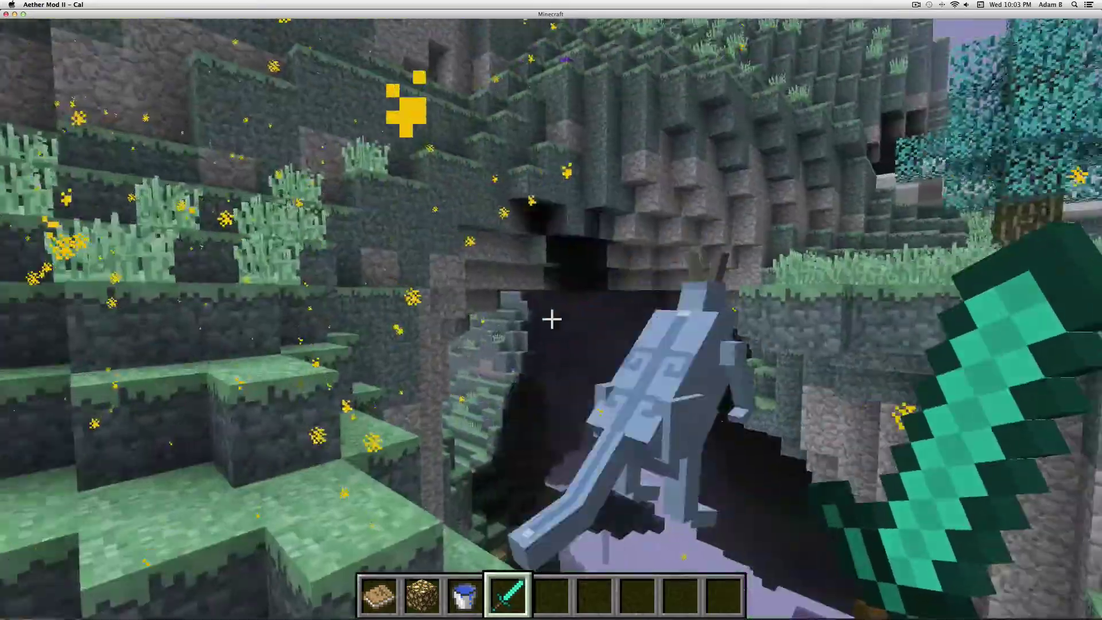
# - Chase the blue horned creature past the terraces toward the yellow ledge and strike it repeatedly with the sword
pyautogui.click(551, 319)
pyautogui.click(552, 319)
pyautogui.press('w')
pyautogui.click(551, 319)
pyautogui.click(551, 319)
pyautogui.press('space')
pyautogui.click(552, 319)
pyautogui.press('w')
pyautogui.click(552, 319)
pyautogui.click(552, 320)
pyautogui.click(551, 320)
pyautogui.click(551, 320)
pyautogui.click(551, 319)
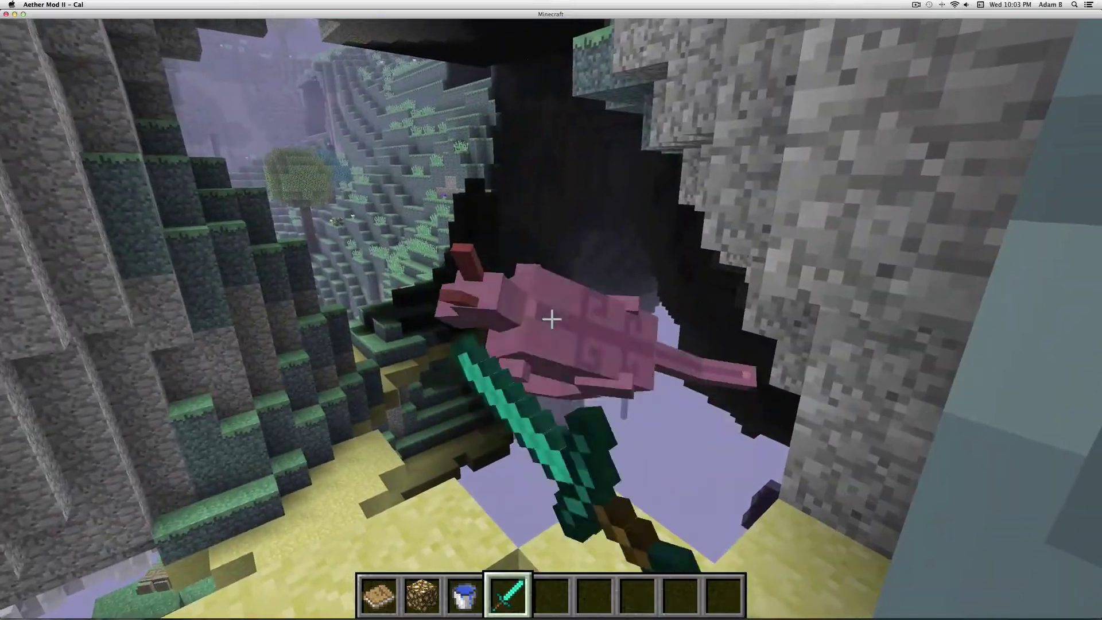
# - Return up to the grassy terraces and move in close to another blue horned creature
pyautogui.press('w')
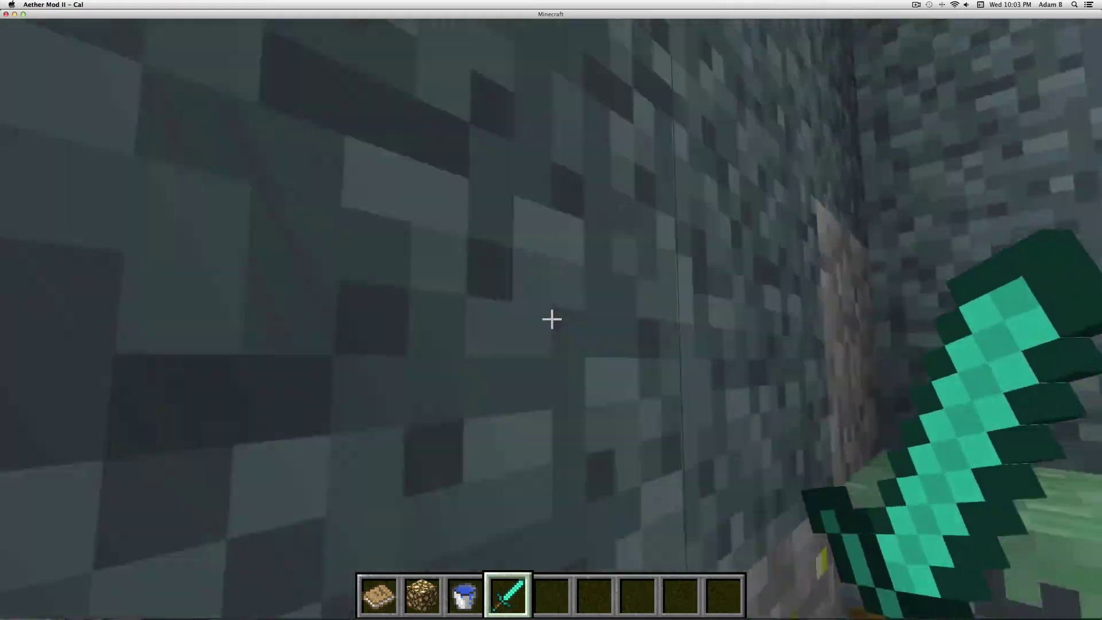
pyautogui.press('space')
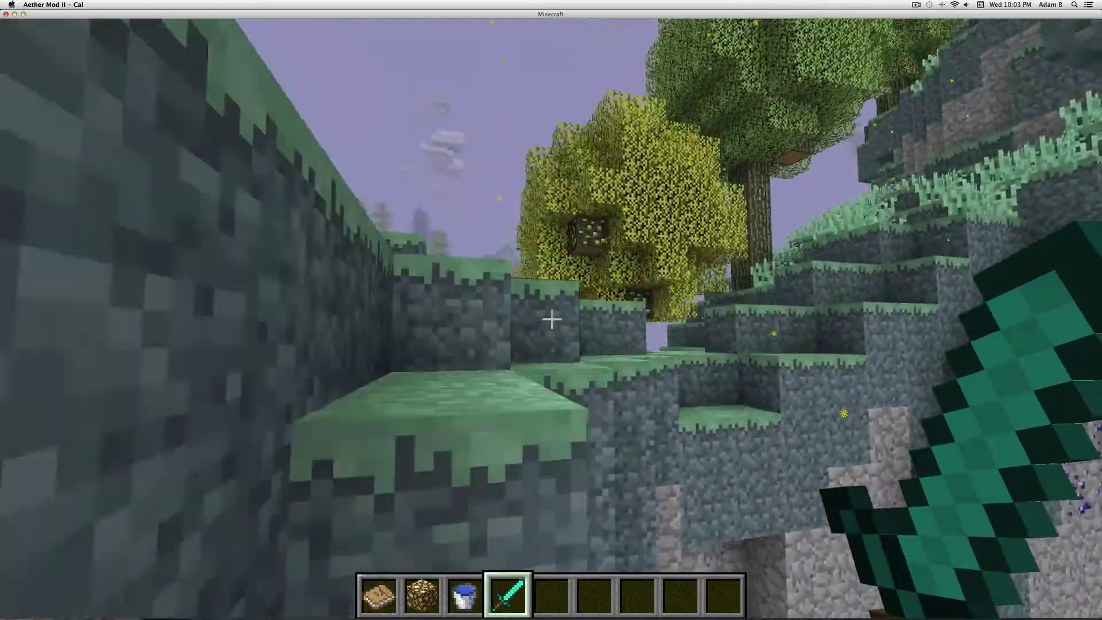
pyautogui.press('w')
pyautogui.press('space')
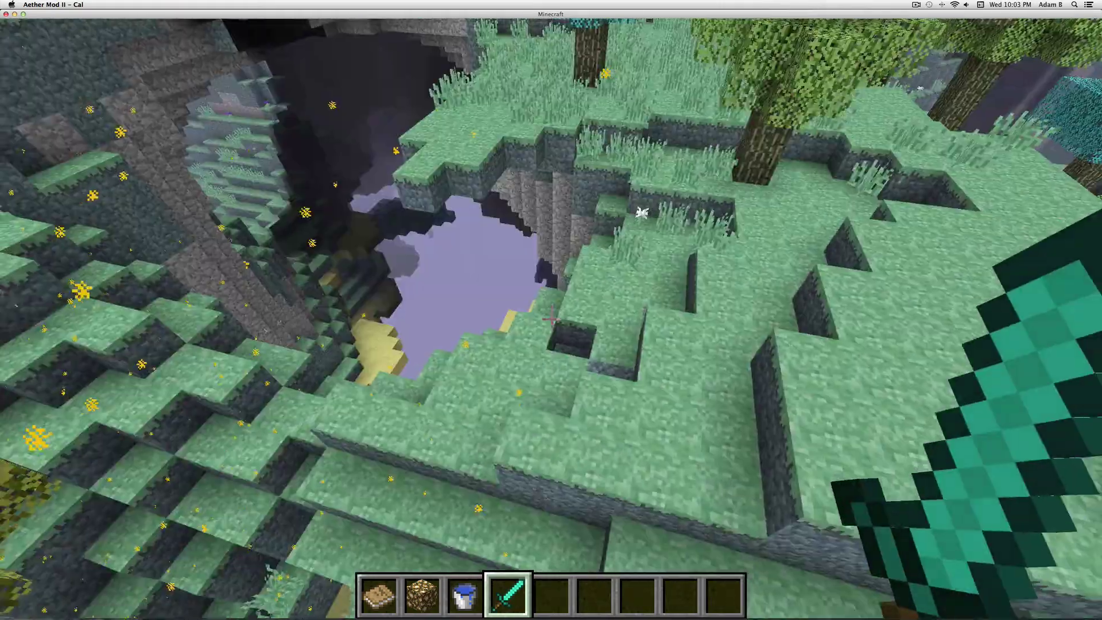
pyautogui.press('w')
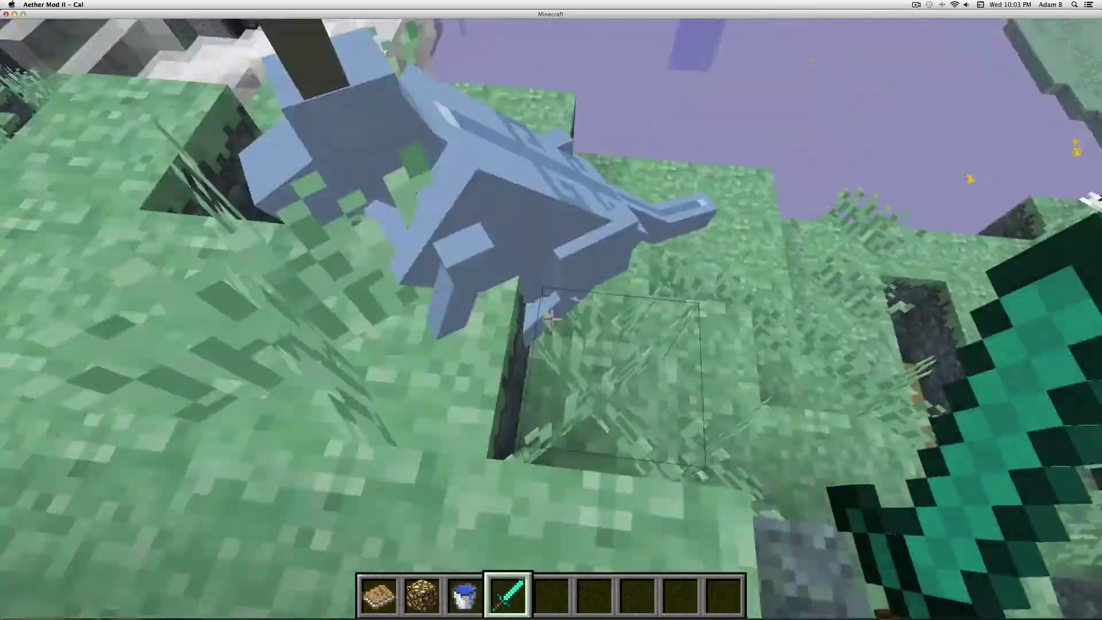
pyautogui.press('w')
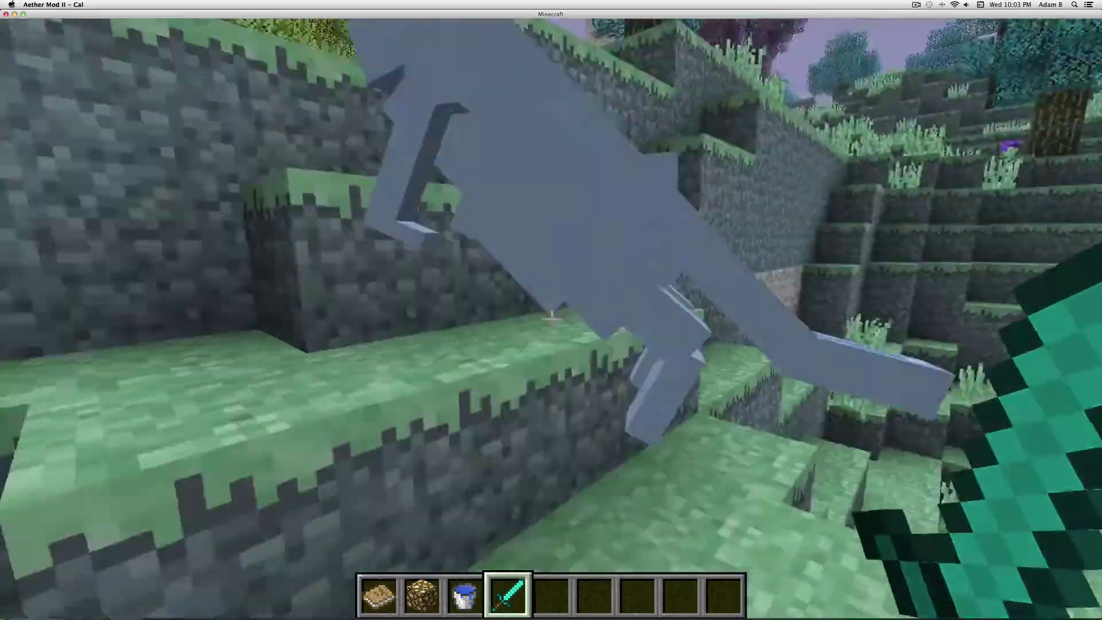
pyautogui.press('w')
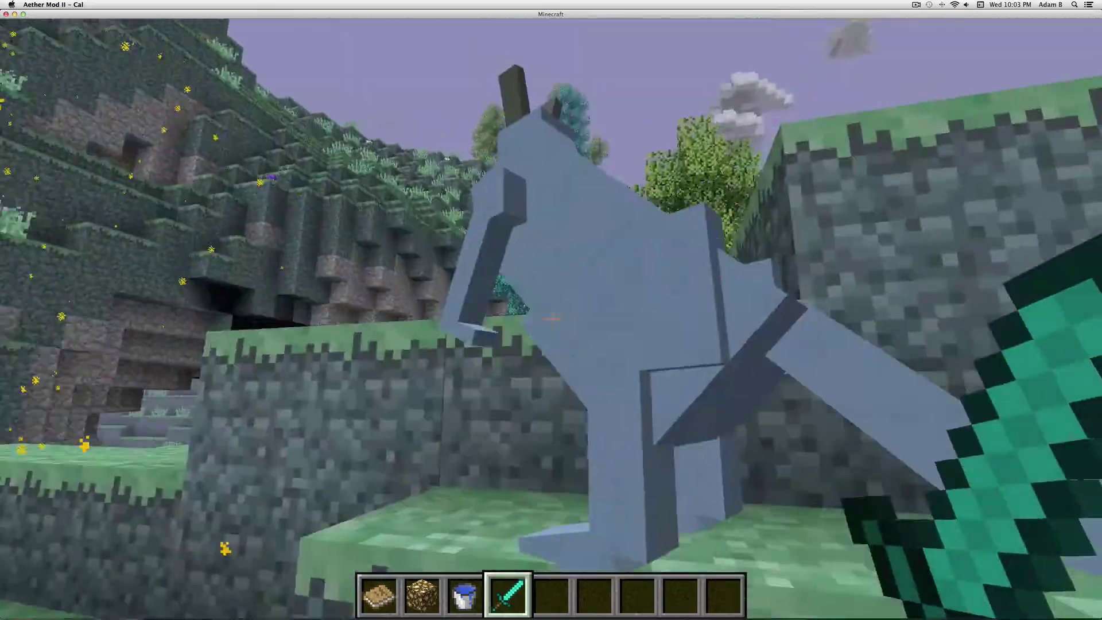
# - Attack the creature beside the grassy ledge with repeated diamond sword strikes and follow it
pyautogui.click(551, 319)
pyautogui.click(552, 319)
pyautogui.click(551, 320)
pyautogui.click(551, 320)
pyautogui.click(551, 319)
pyautogui.press('w')
pyautogui.click(551, 320)
pyautogui.press('w')
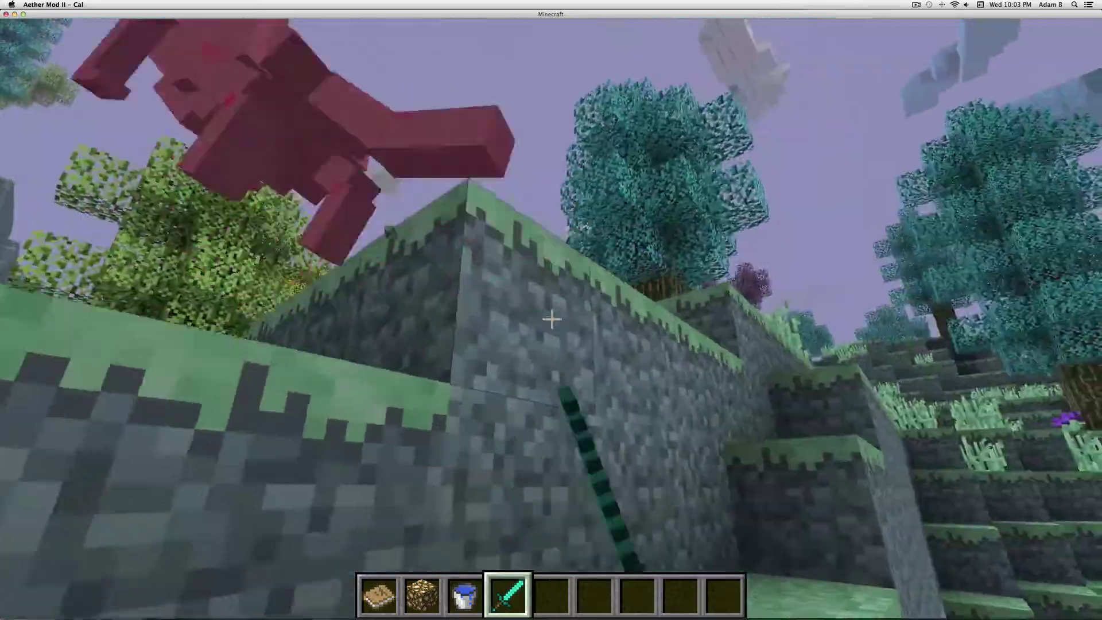
# - Climb past the stone ledge onto the grassy terrace and strike at the blue horned creatures repeatedly with the diamond sword
pyautogui.press('space')
pyautogui.press('w')
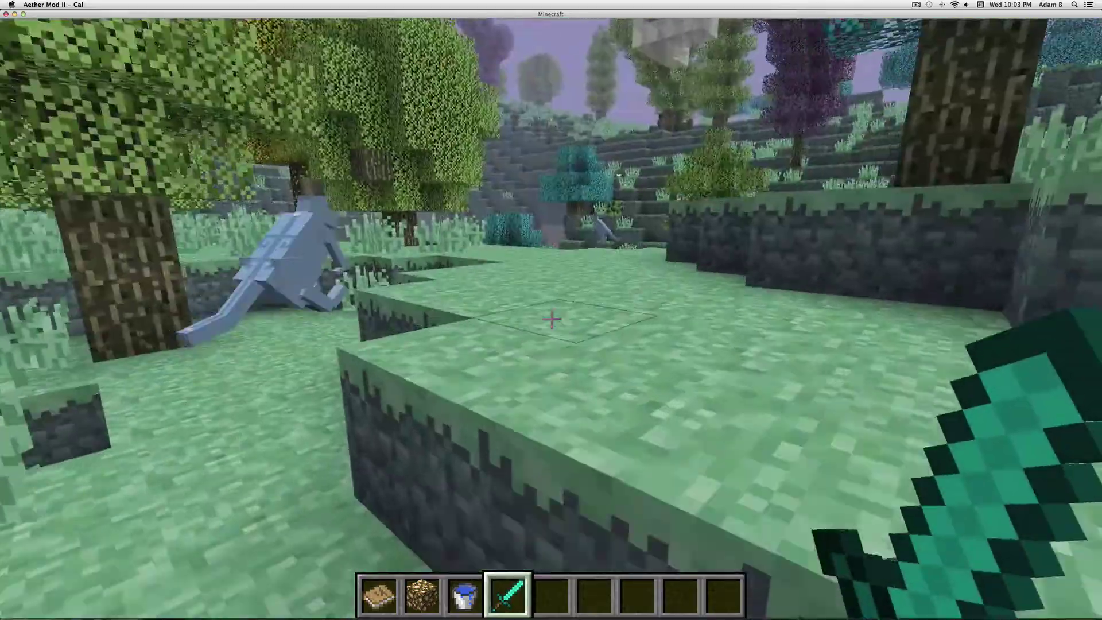
pyautogui.press('w')
pyautogui.click(551, 319)
pyautogui.click(551, 320)
pyautogui.click(551, 320)
pyautogui.click(552, 319)
# - Cross the terrace past the teal tree toward the blue-berry bush and swing the diamond sword
pyautogui.press('w')
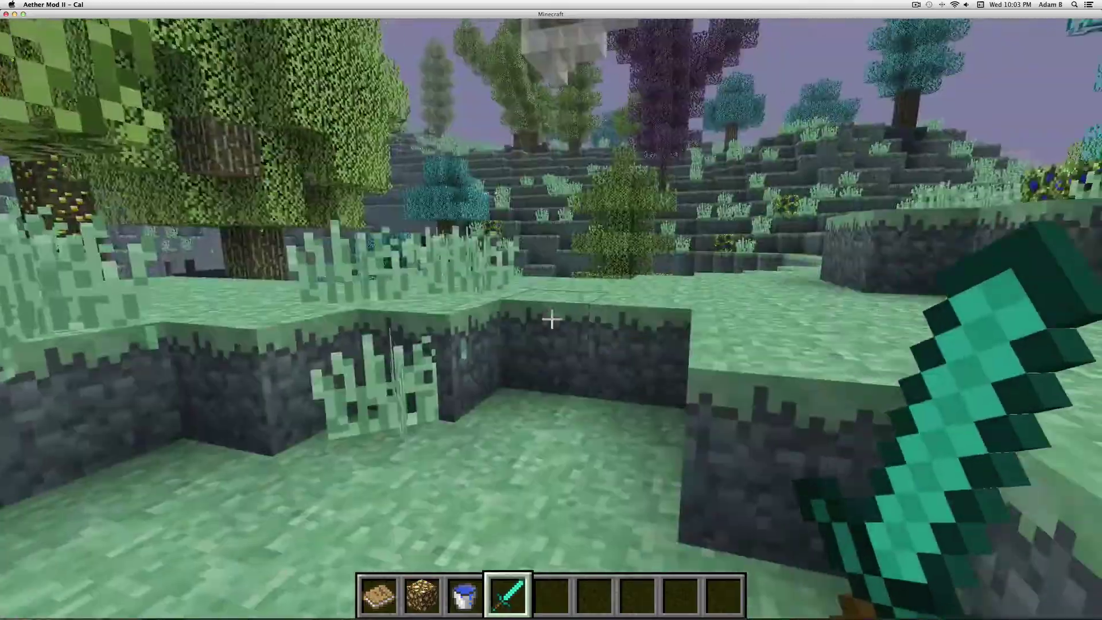
pyautogui.press('w')
pyautogui.press('space')
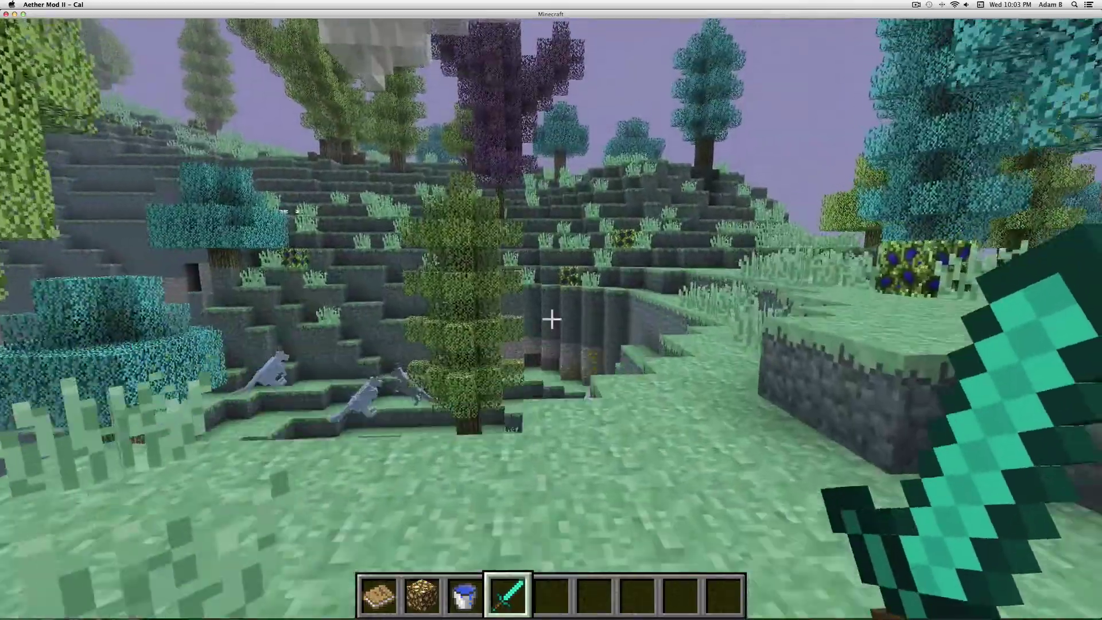
pyautogui.press('w')
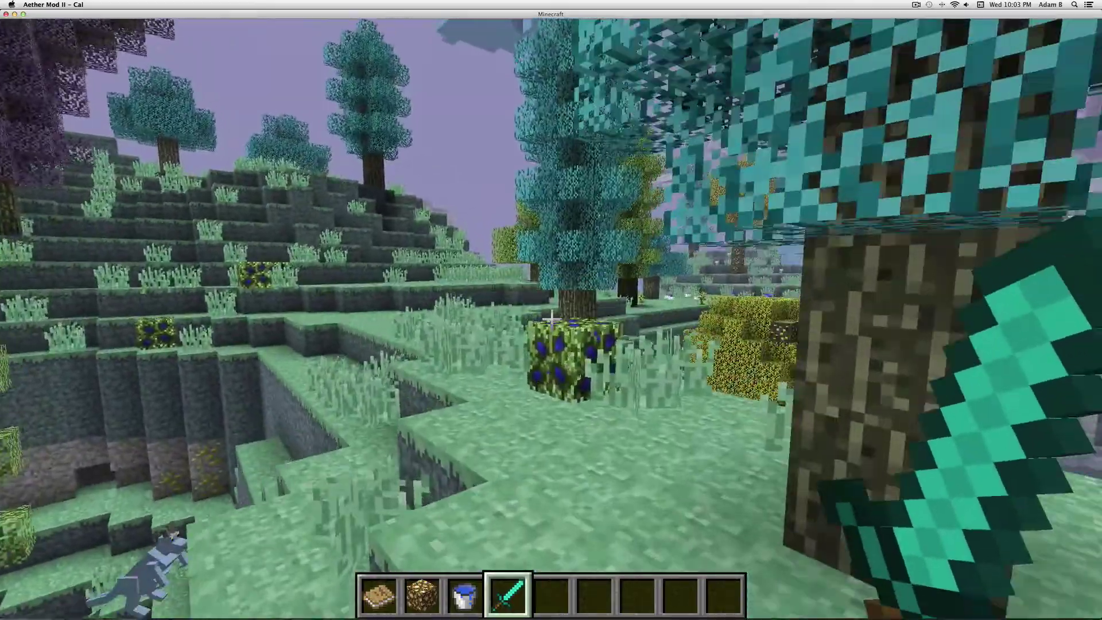
pyautogui.click(551, 319)
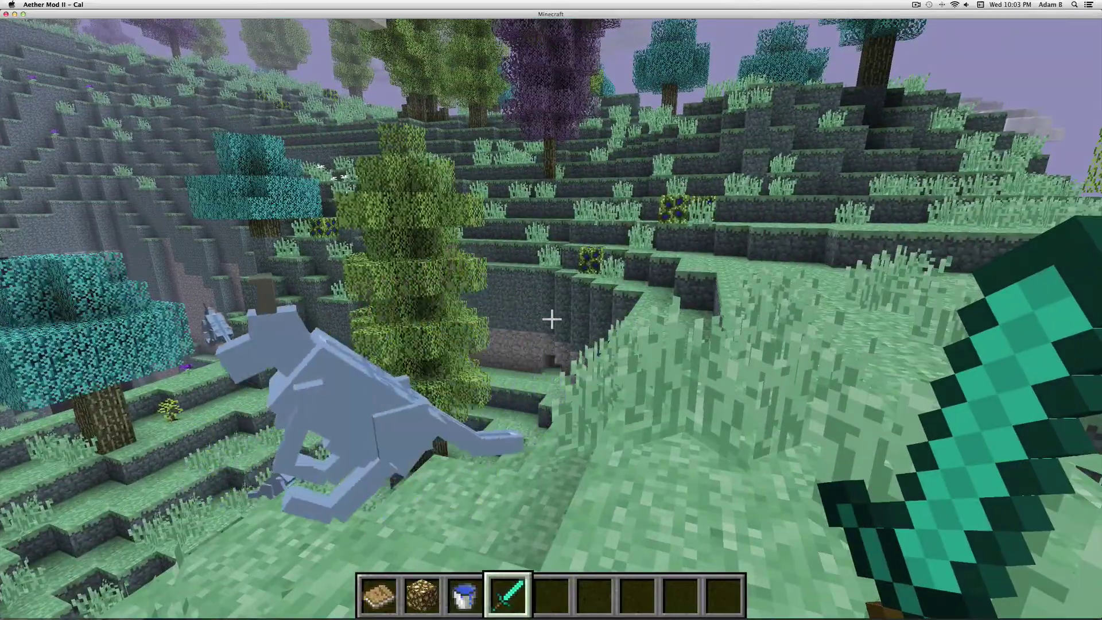
# - Continue across the tall grass to the foot of the terraced hill and pause the game
pyautogui.press('w')
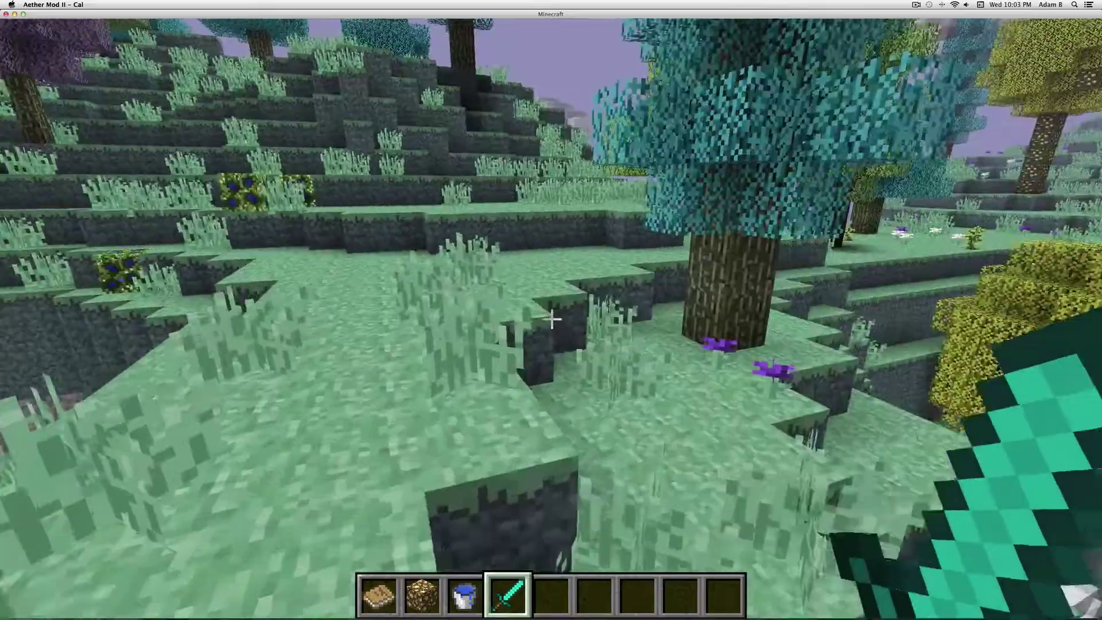
pyautogui.press('w')
pyautogui.press('space')
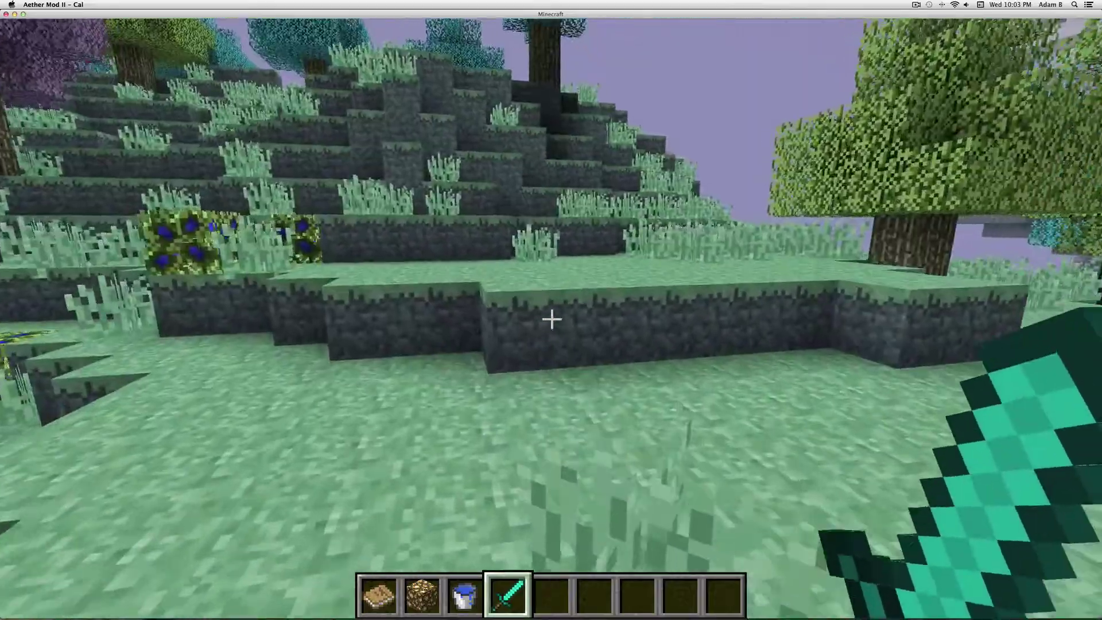
pyautogui.press('Escape')
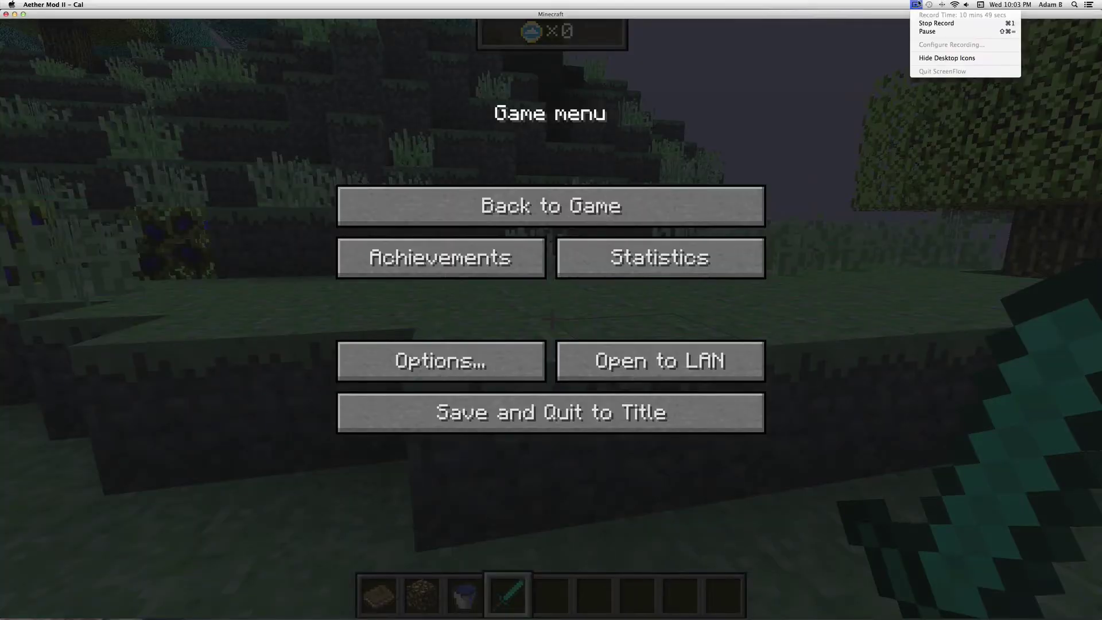